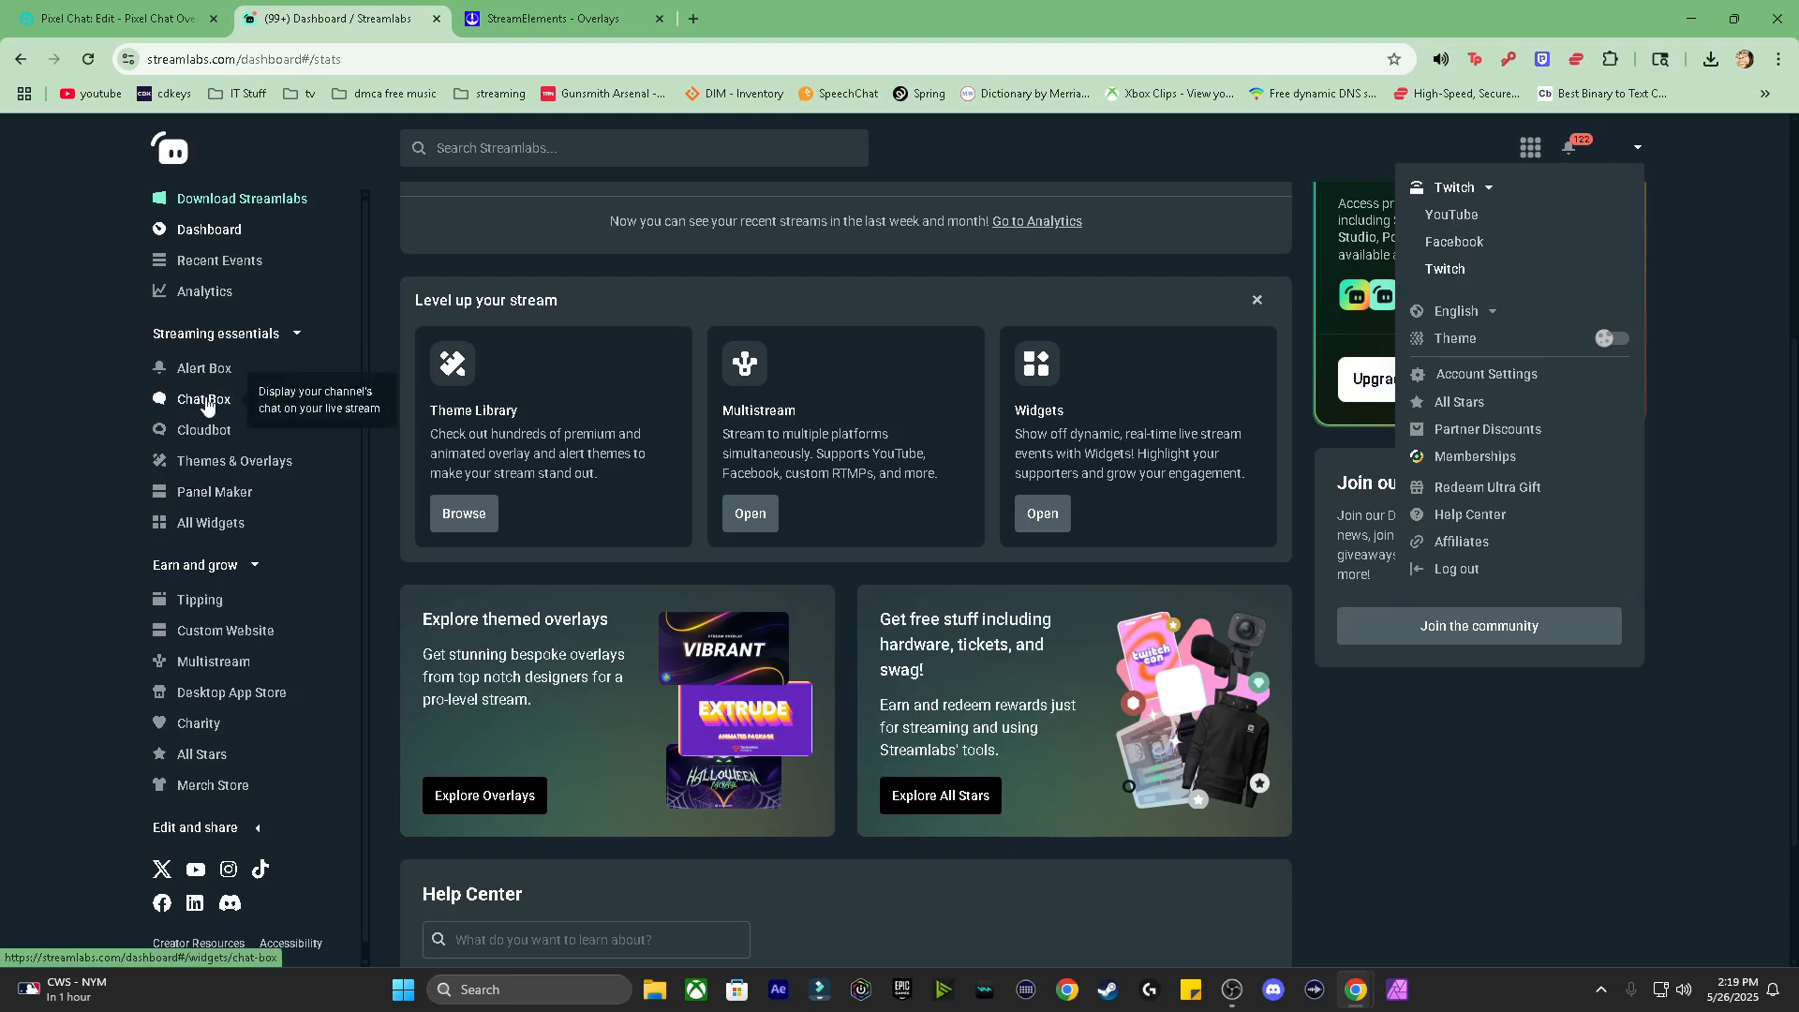
Step: Open Streamlabs' Chat Box widget and copy its widget URL to the clipboard
left_click(208, 404)
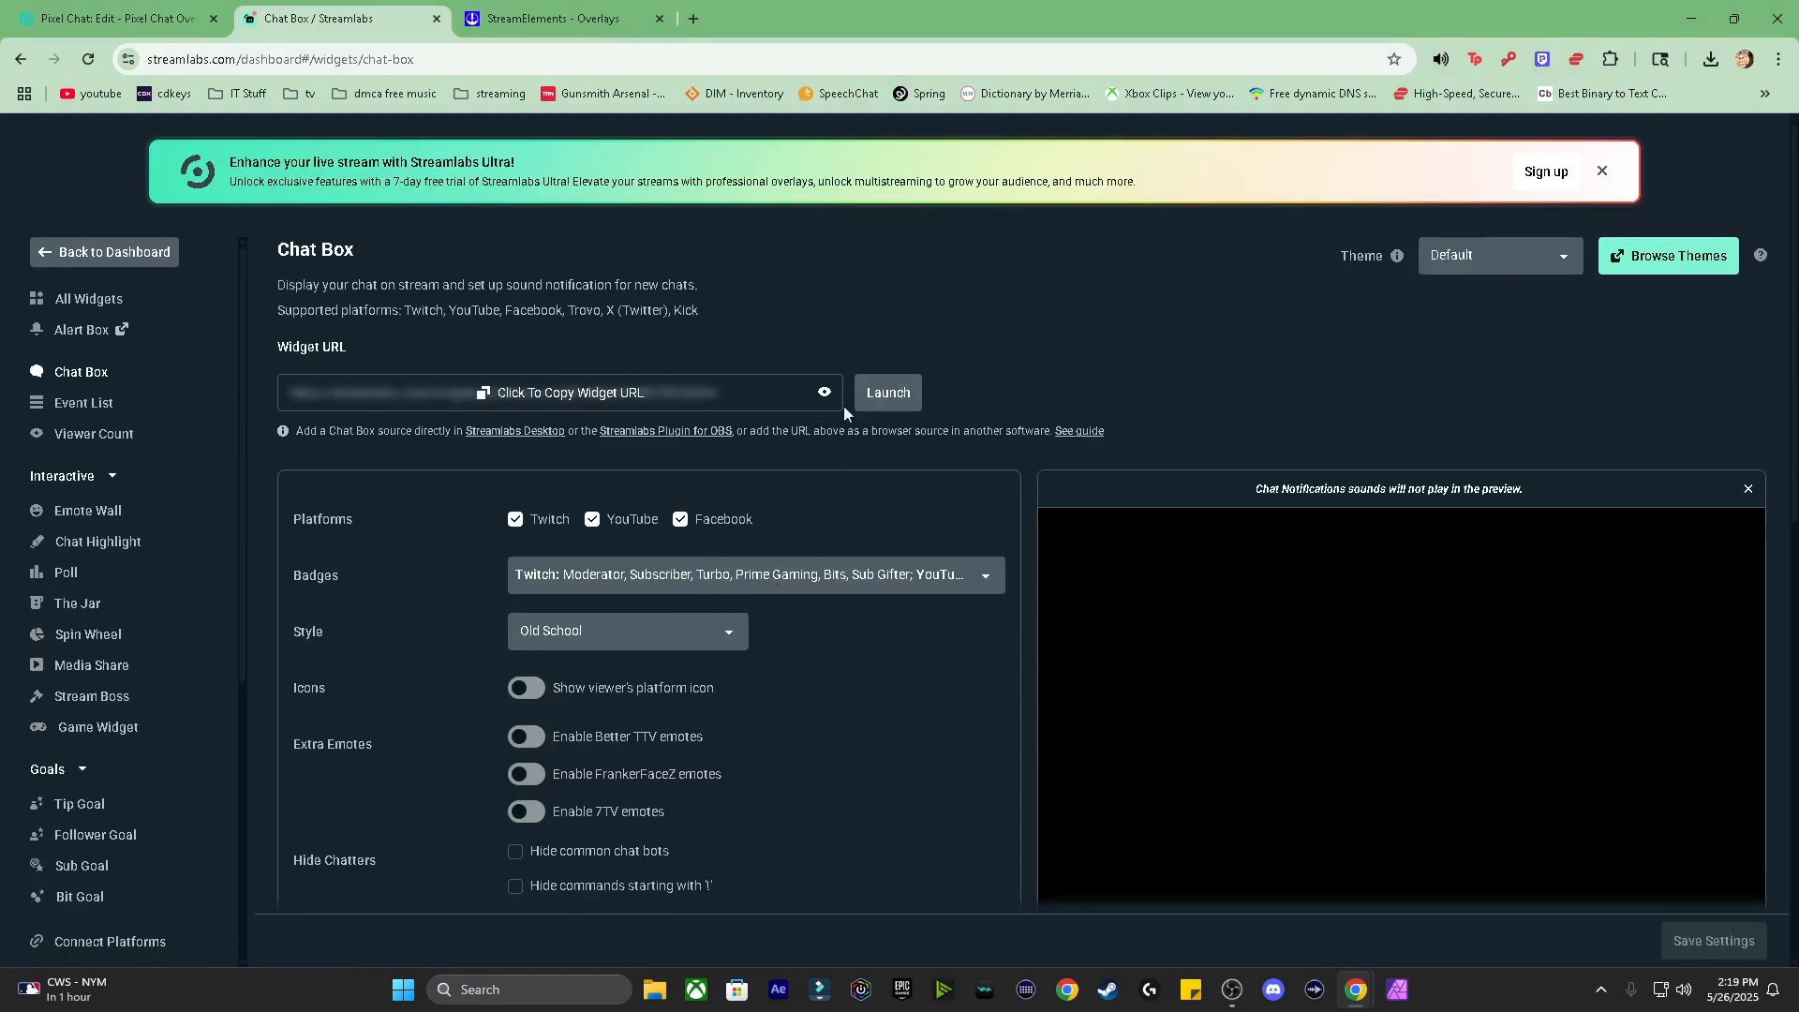
left_click(564, 394)
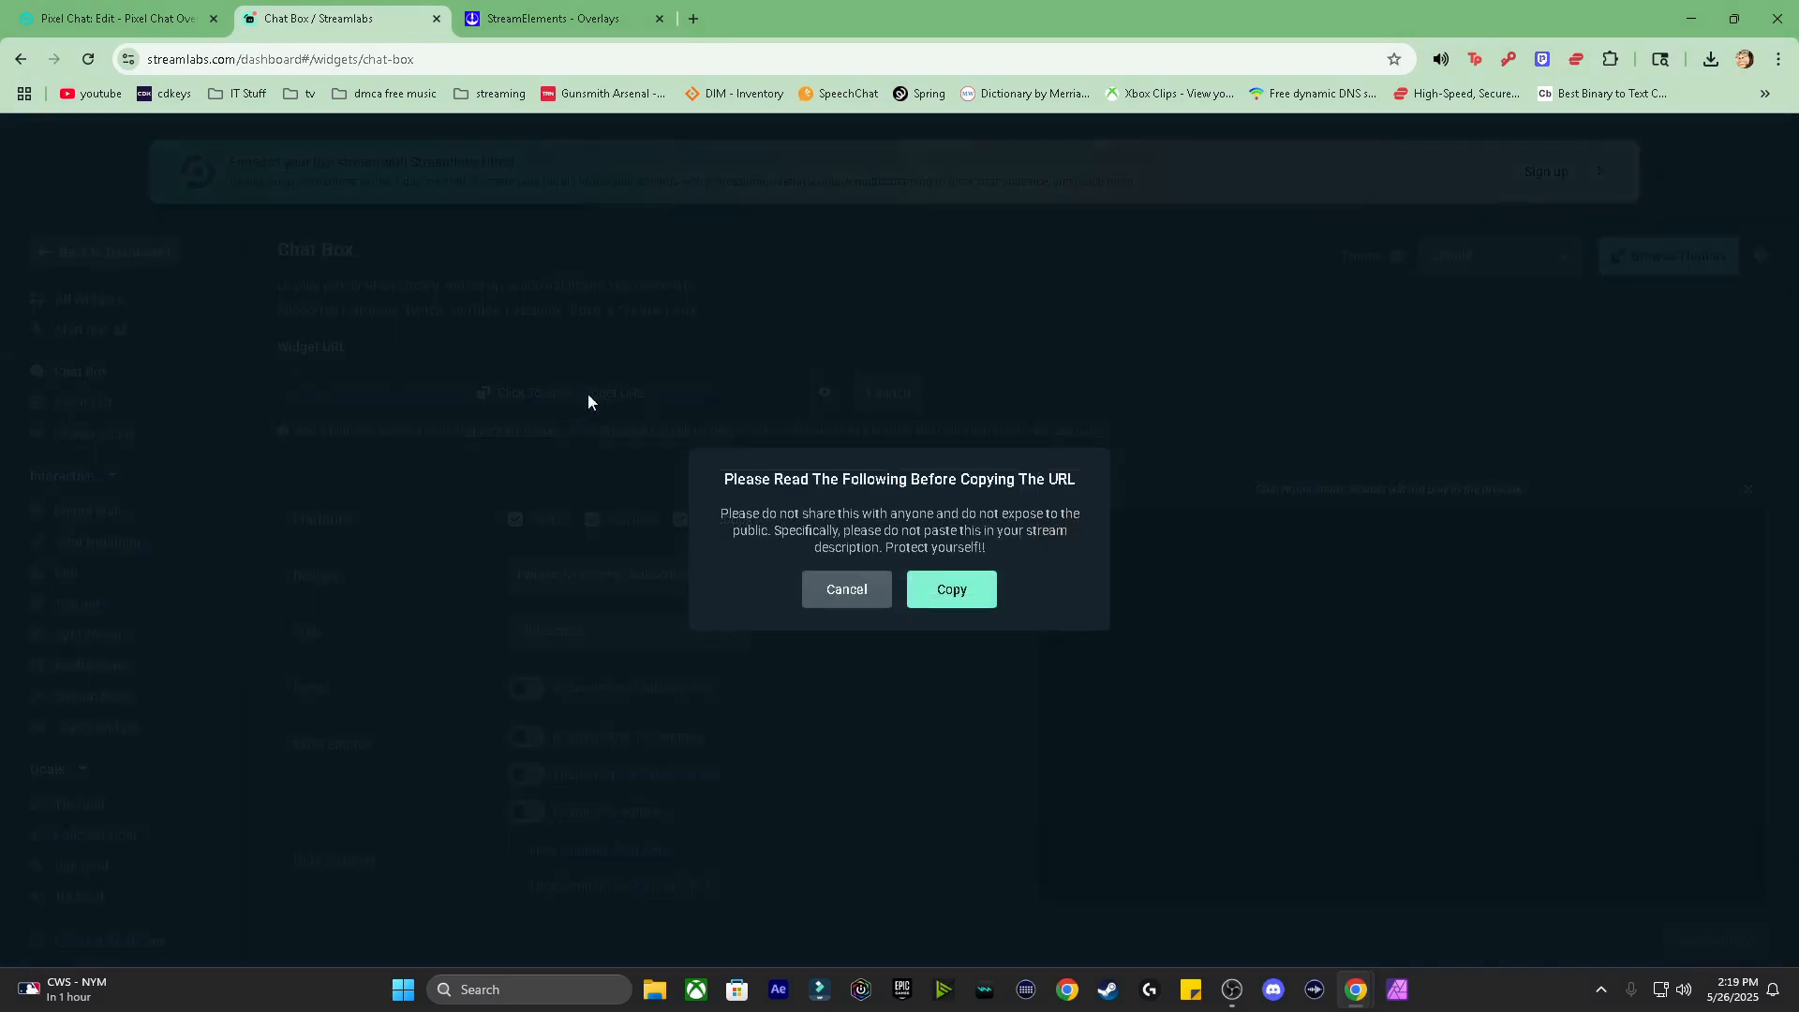
left_click(955, 596)
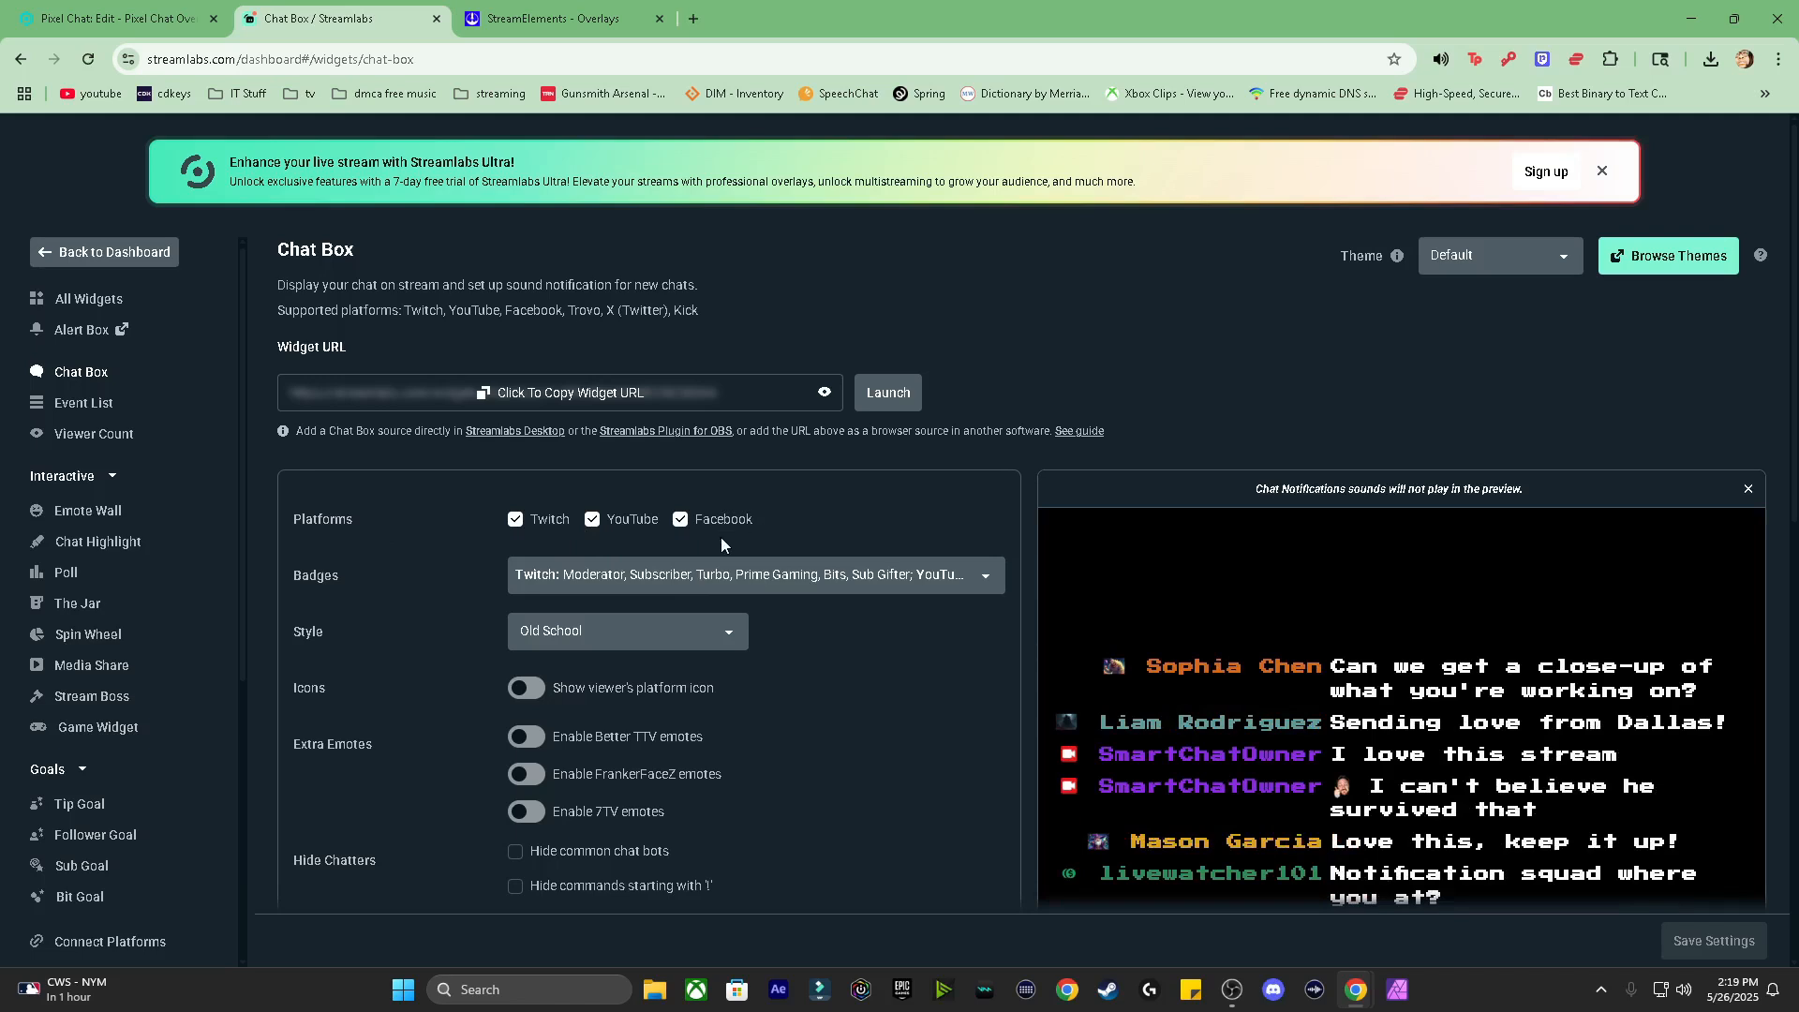
scroll(707, 606, "down", 2)
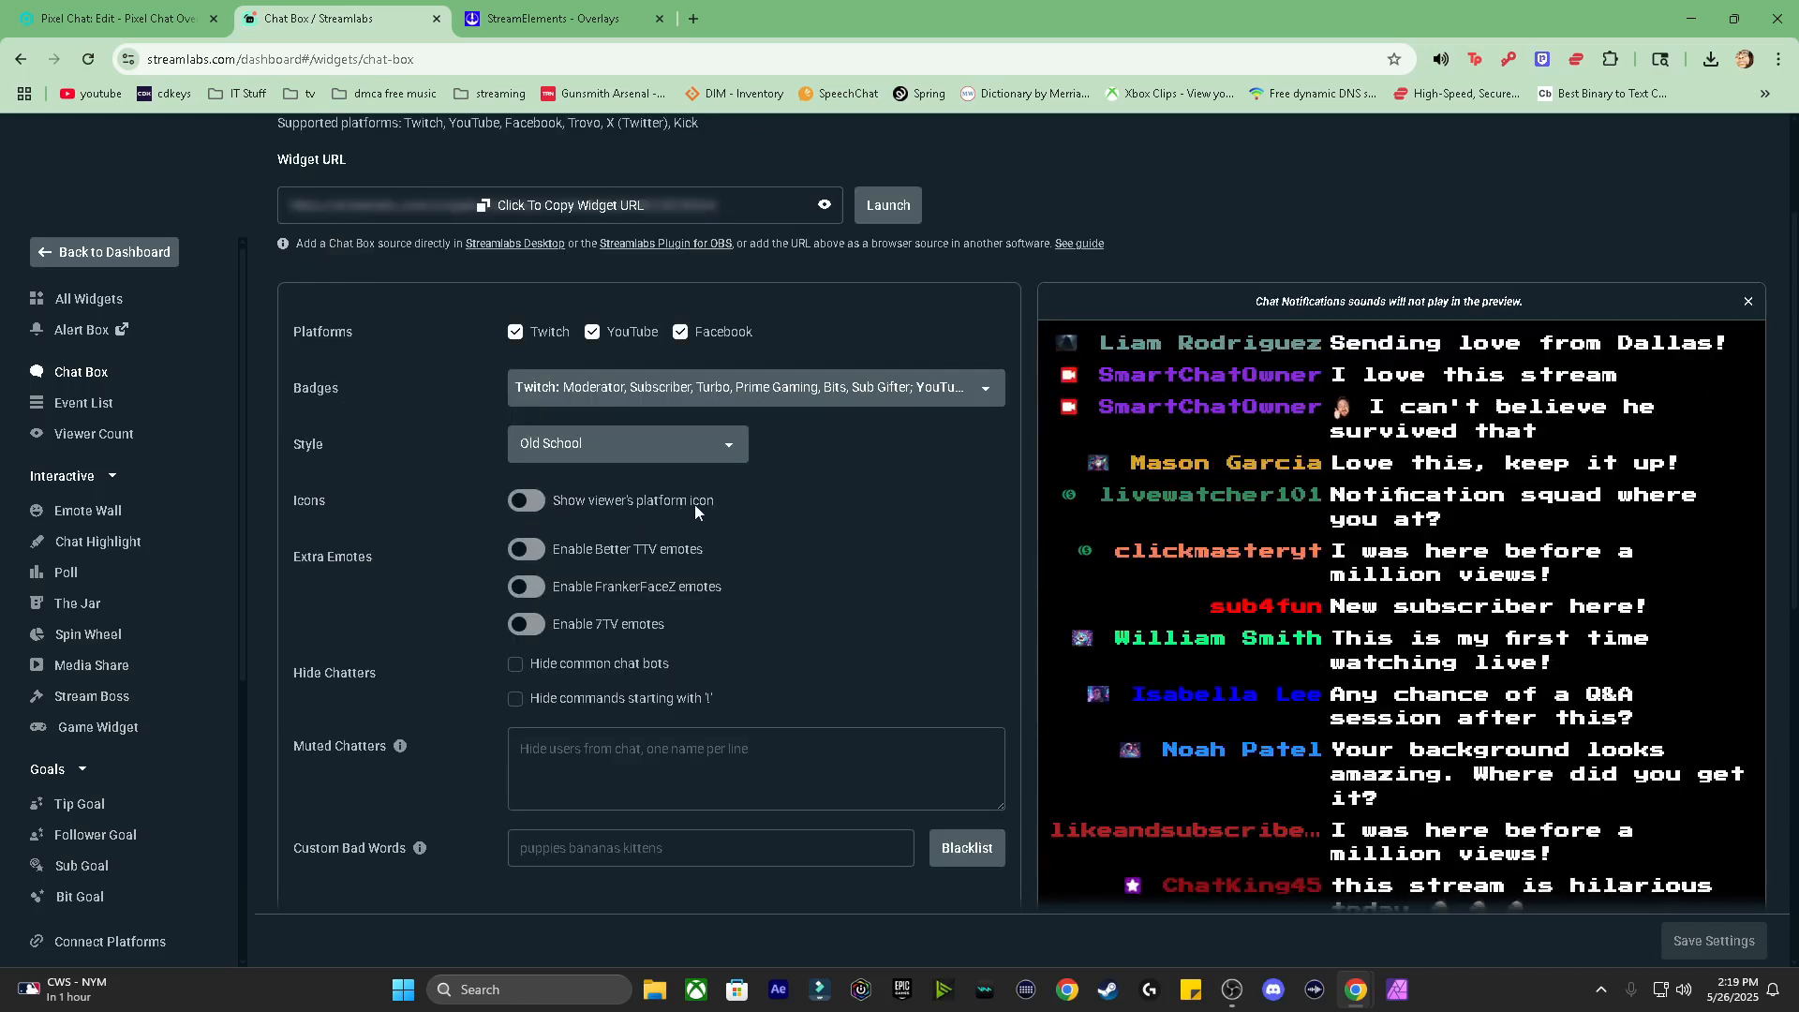
Step: Try Chunky, then set the chat style to Clean and hide common bots and '!' commands
left_click(663, 453)
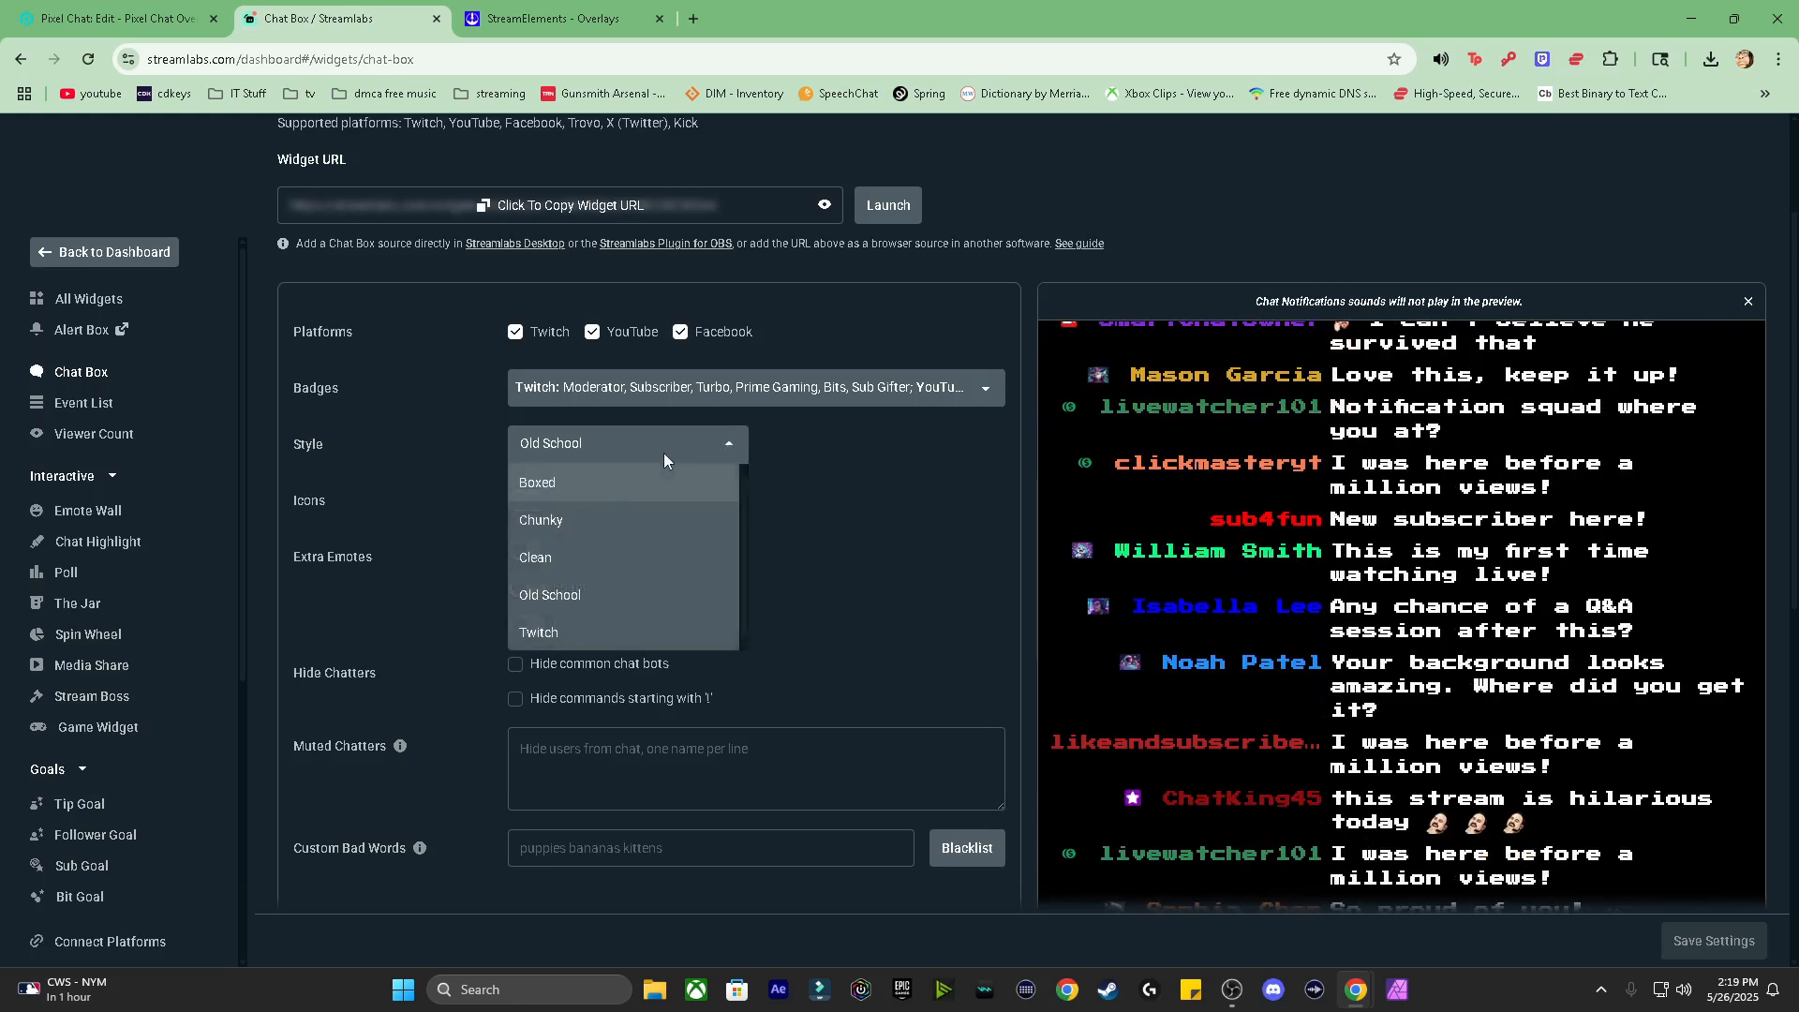
left_click(594, 520)
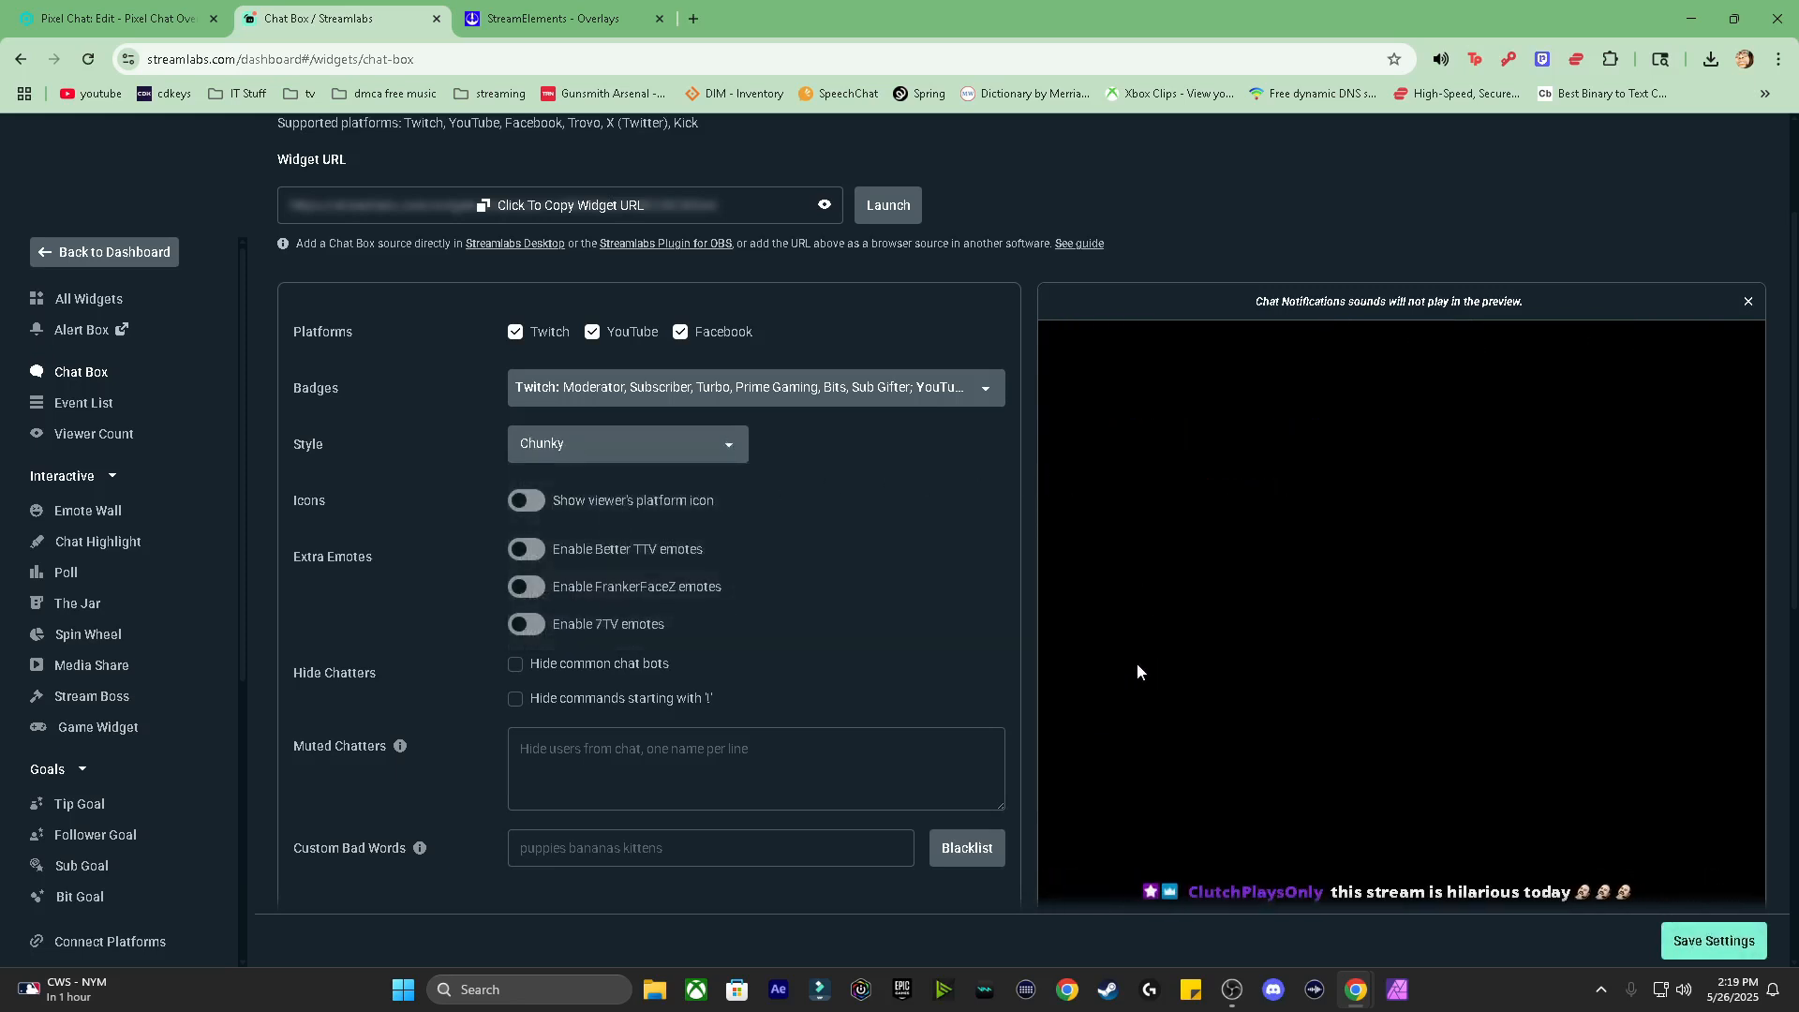
left_click(609, 450)
left_click(548, 560)
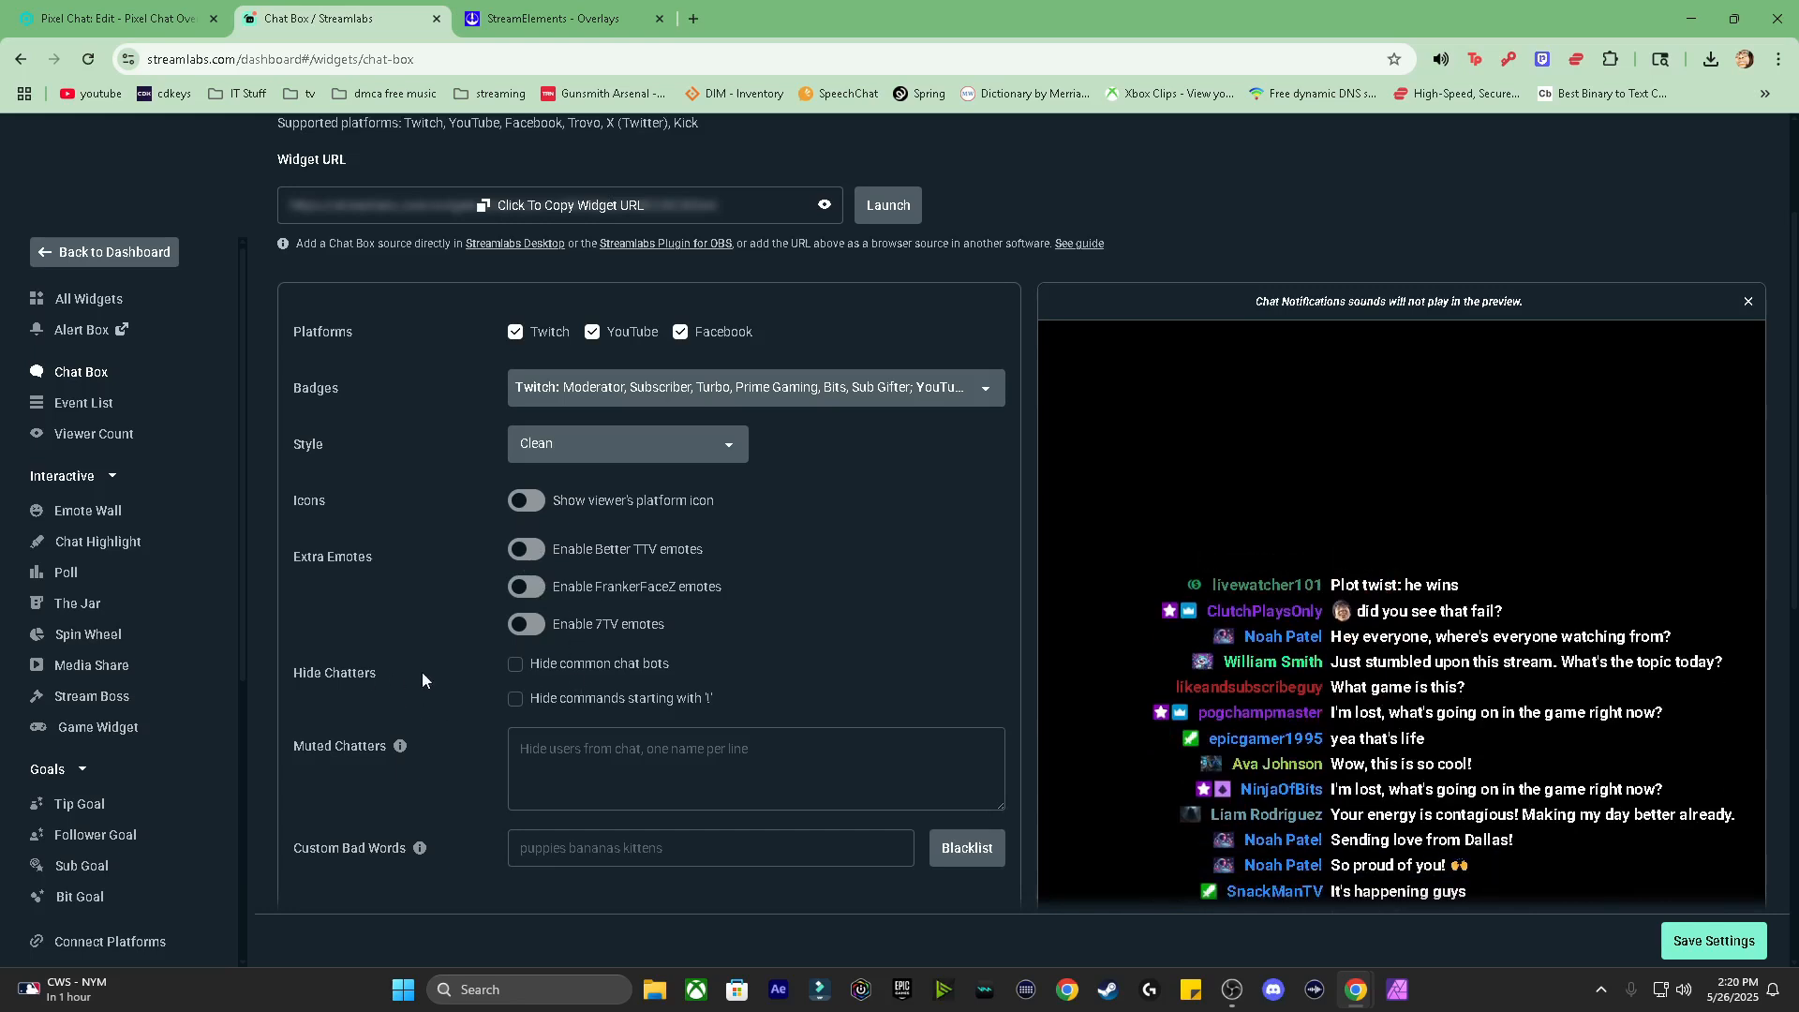
left_click(514, 667)
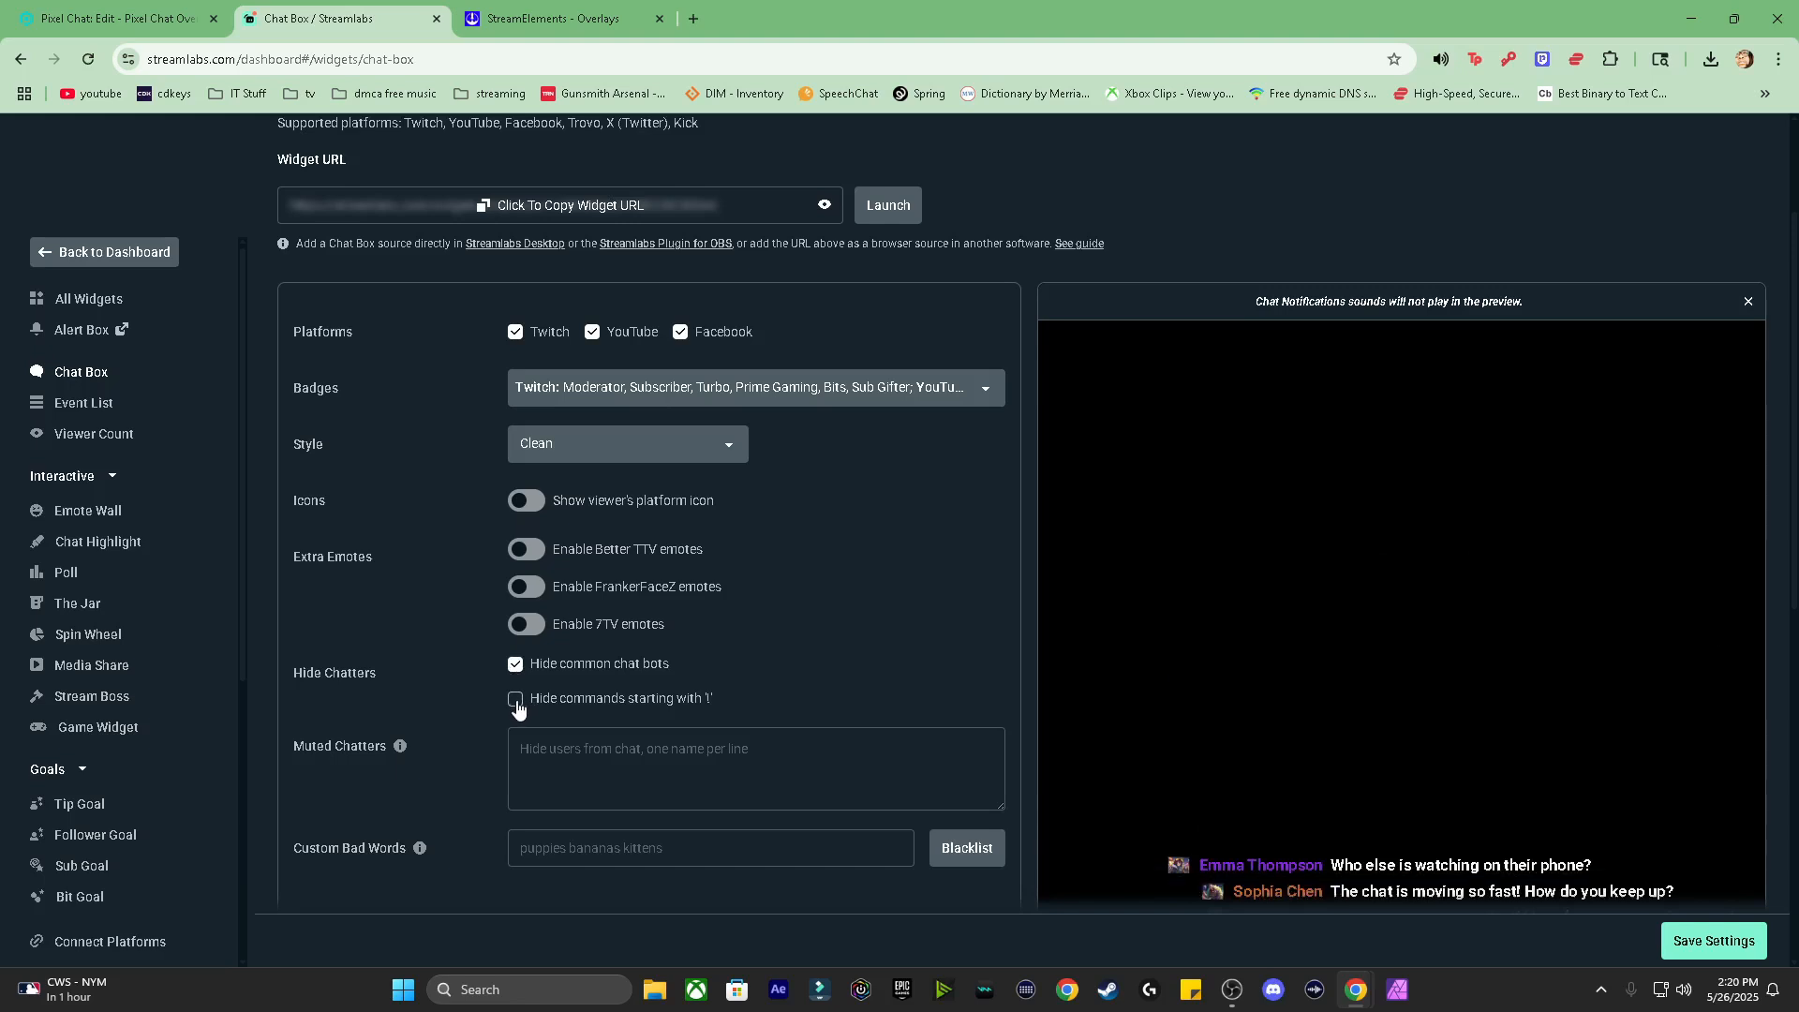
left_click(517, 706)
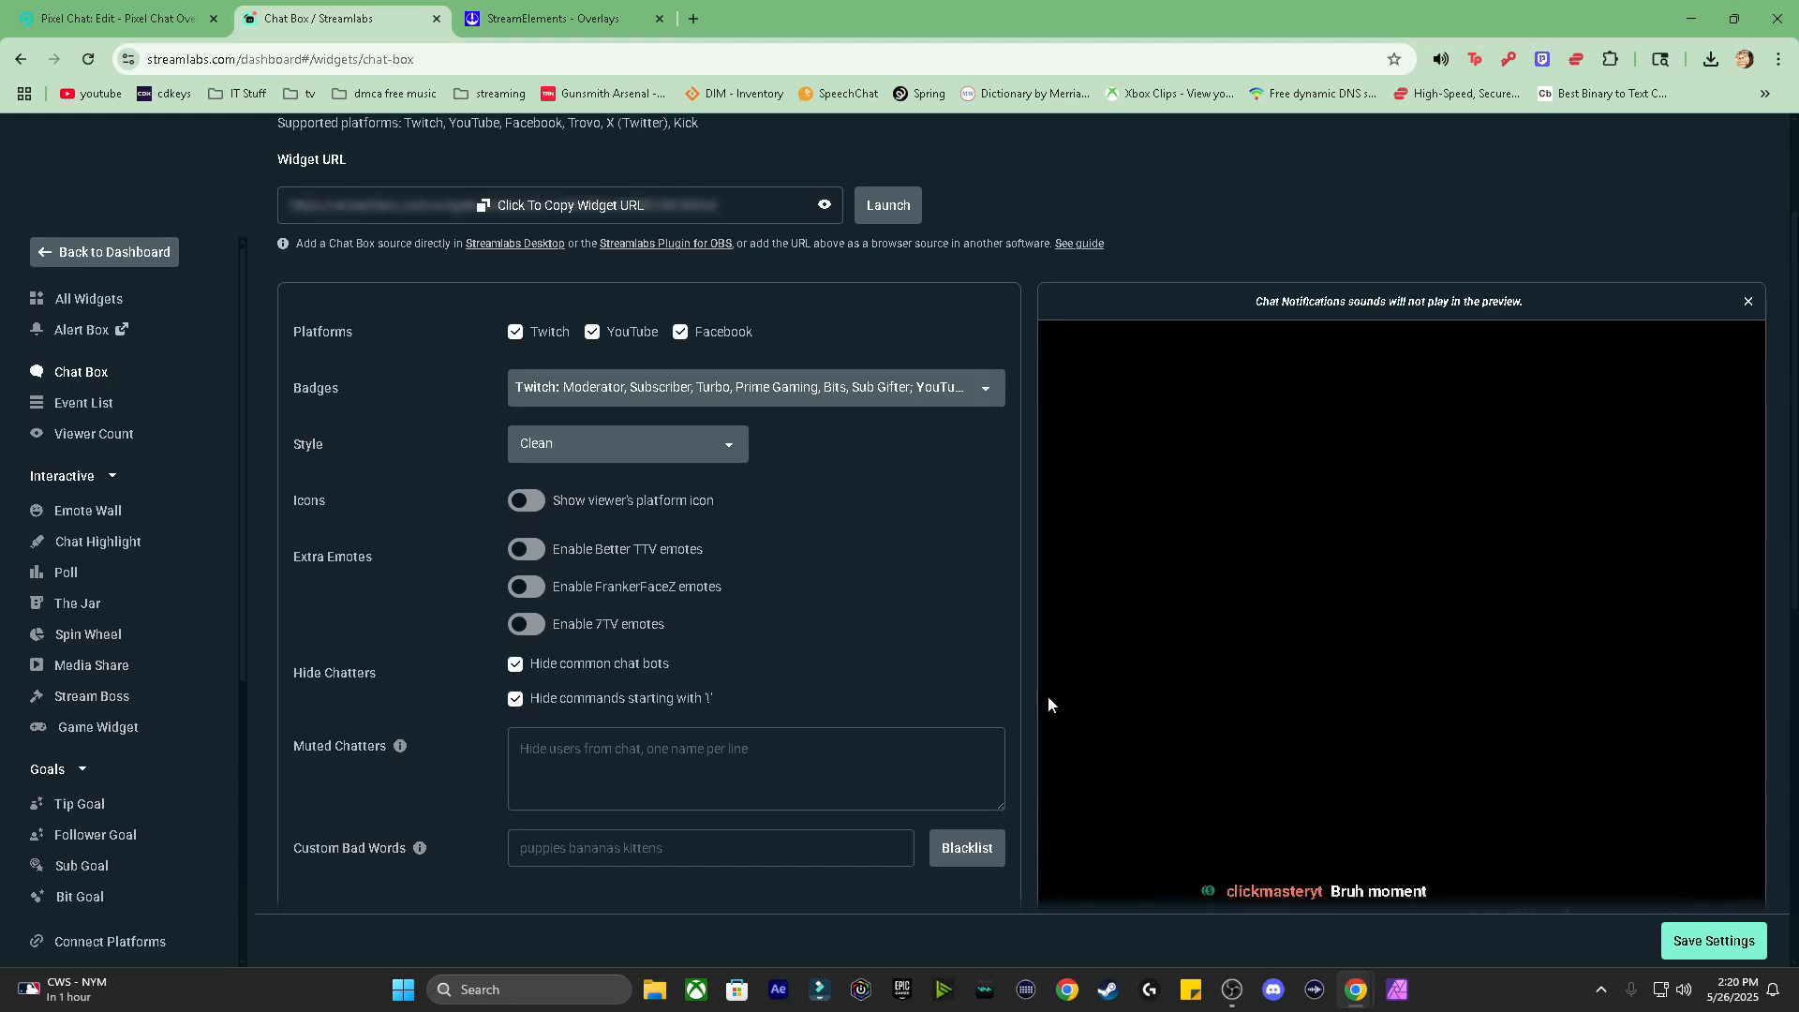
scroll(806, 761, "down", 2)
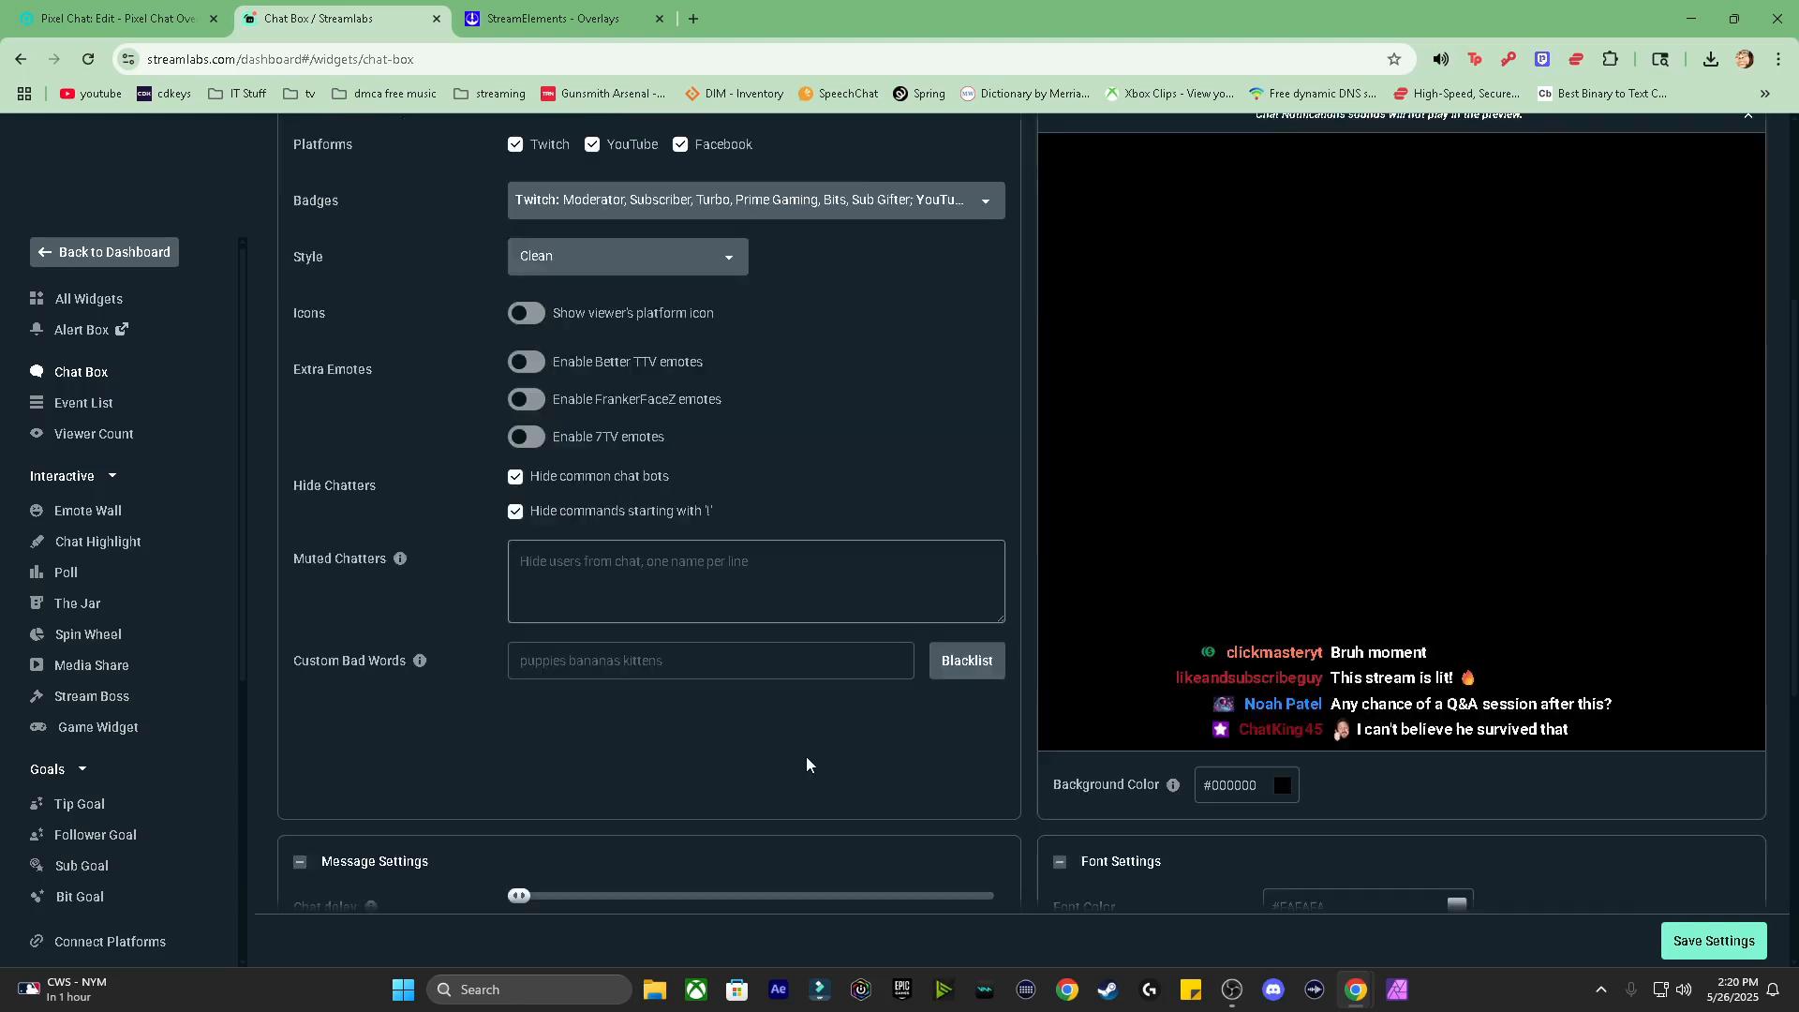
scroll(806, 764, "down", 2)
scroll(806, 763, "down", 2)
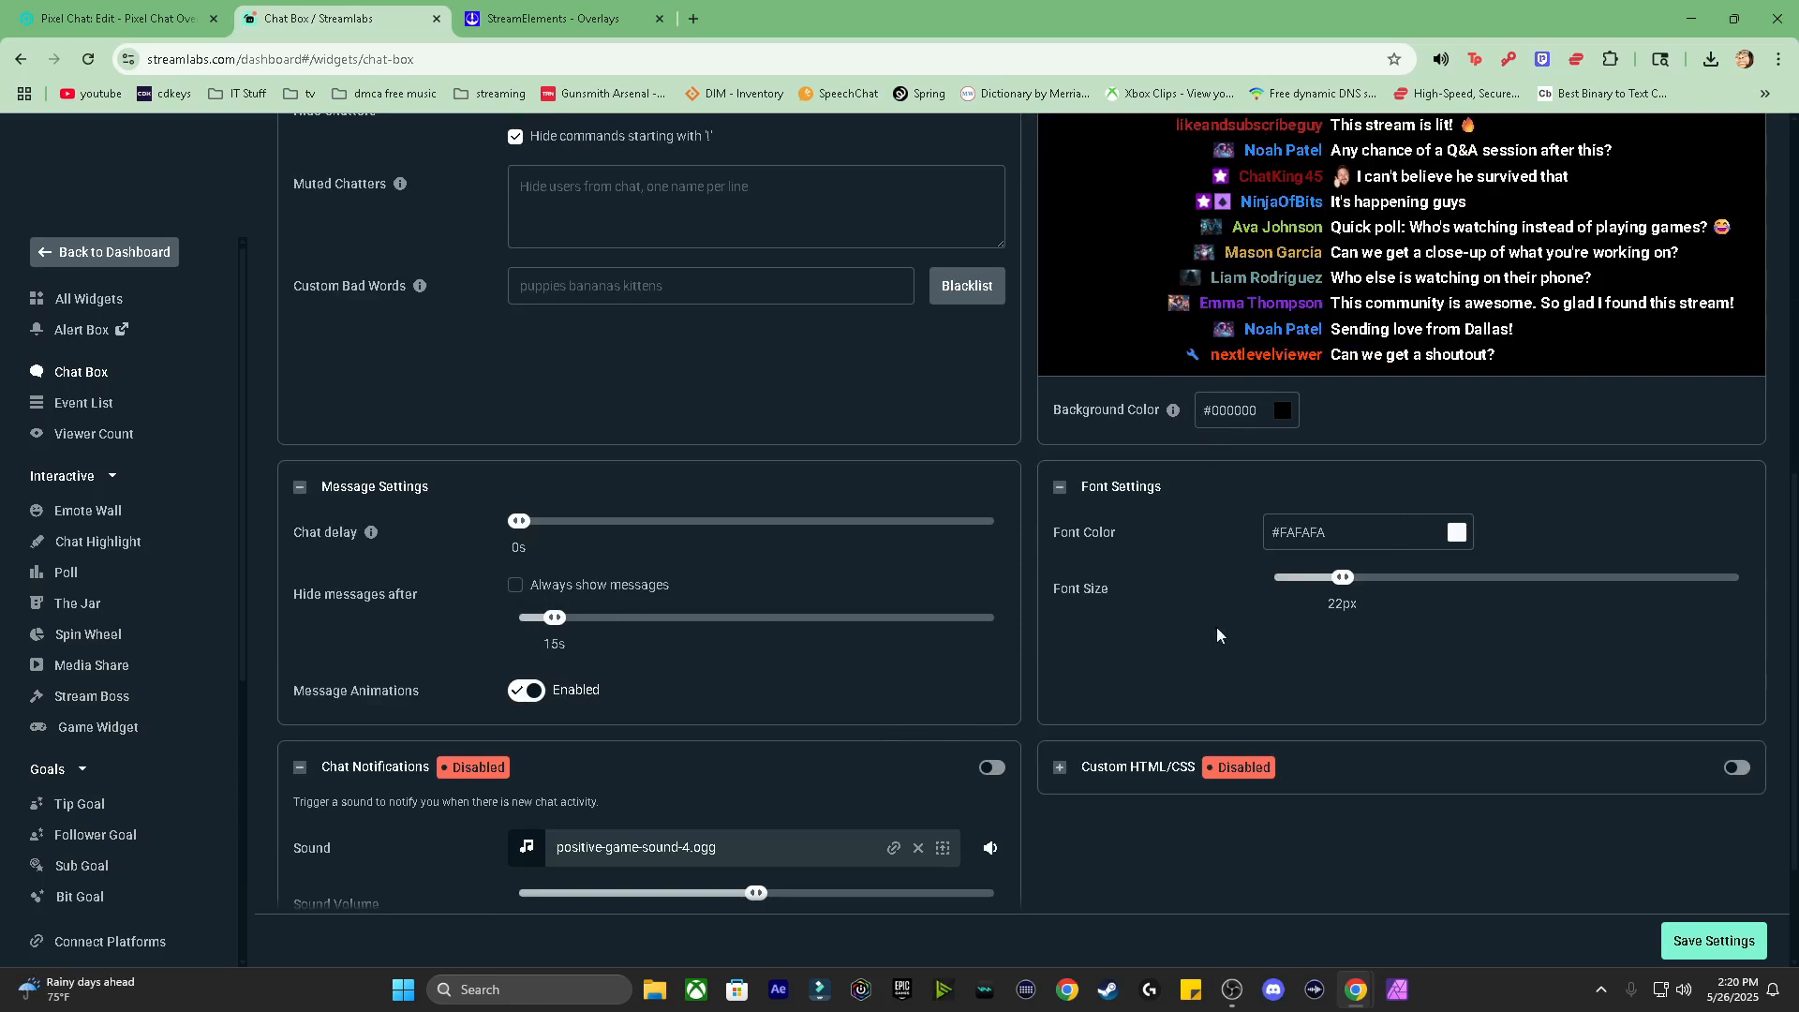
scroll(1218, 629, "down", 2)
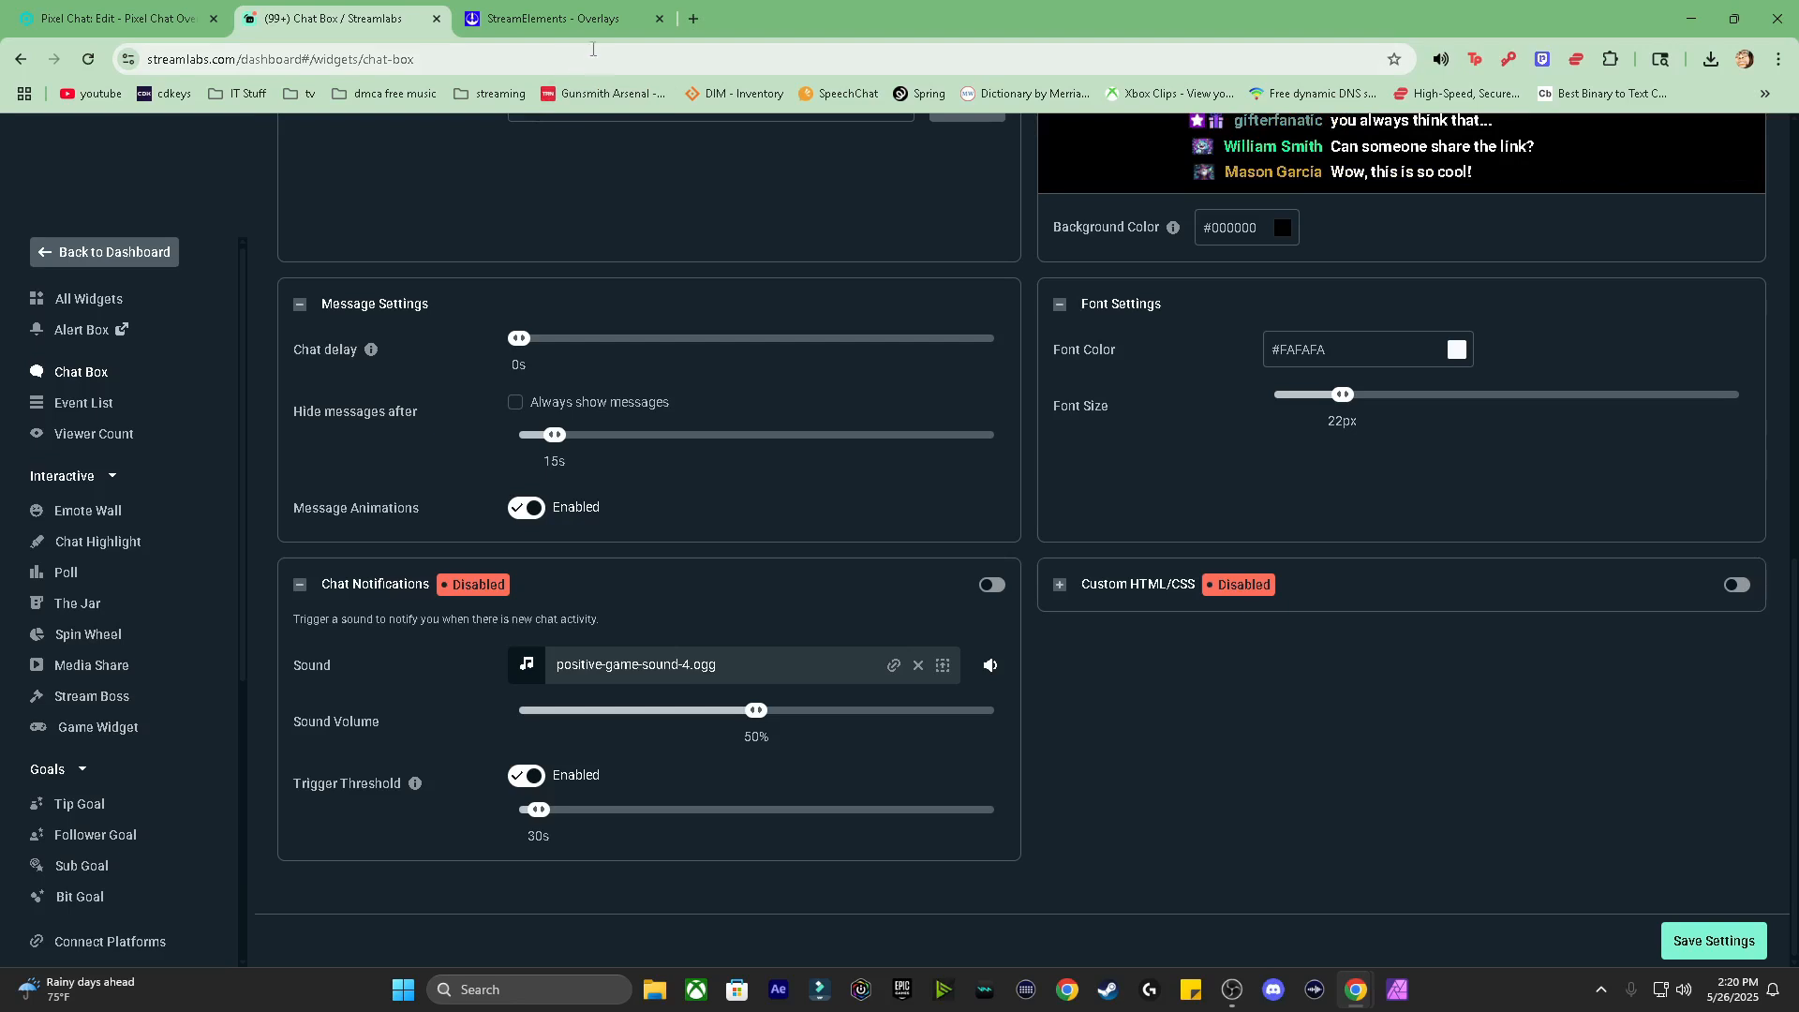
Step: Show StreamElements' My Overlays page with the followers, subs, chat and Chat Bubbles overlays
left_click(561, 29)
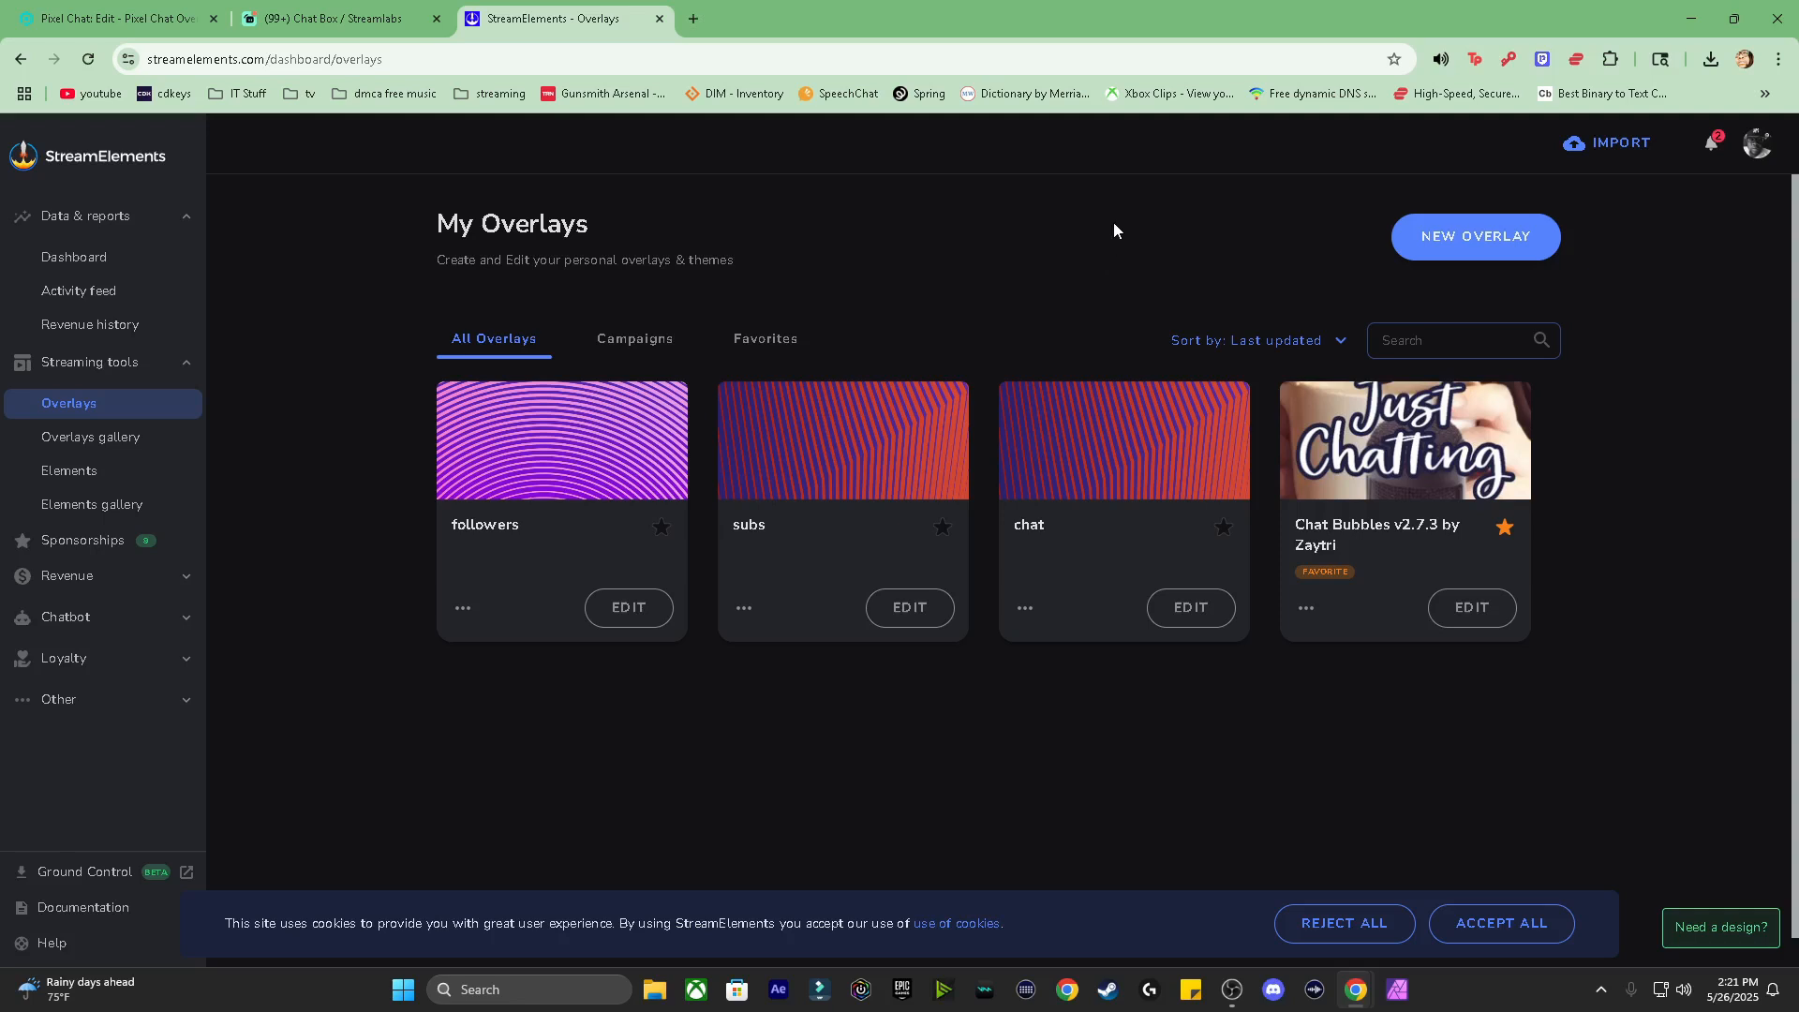
left_click(1760, 146)
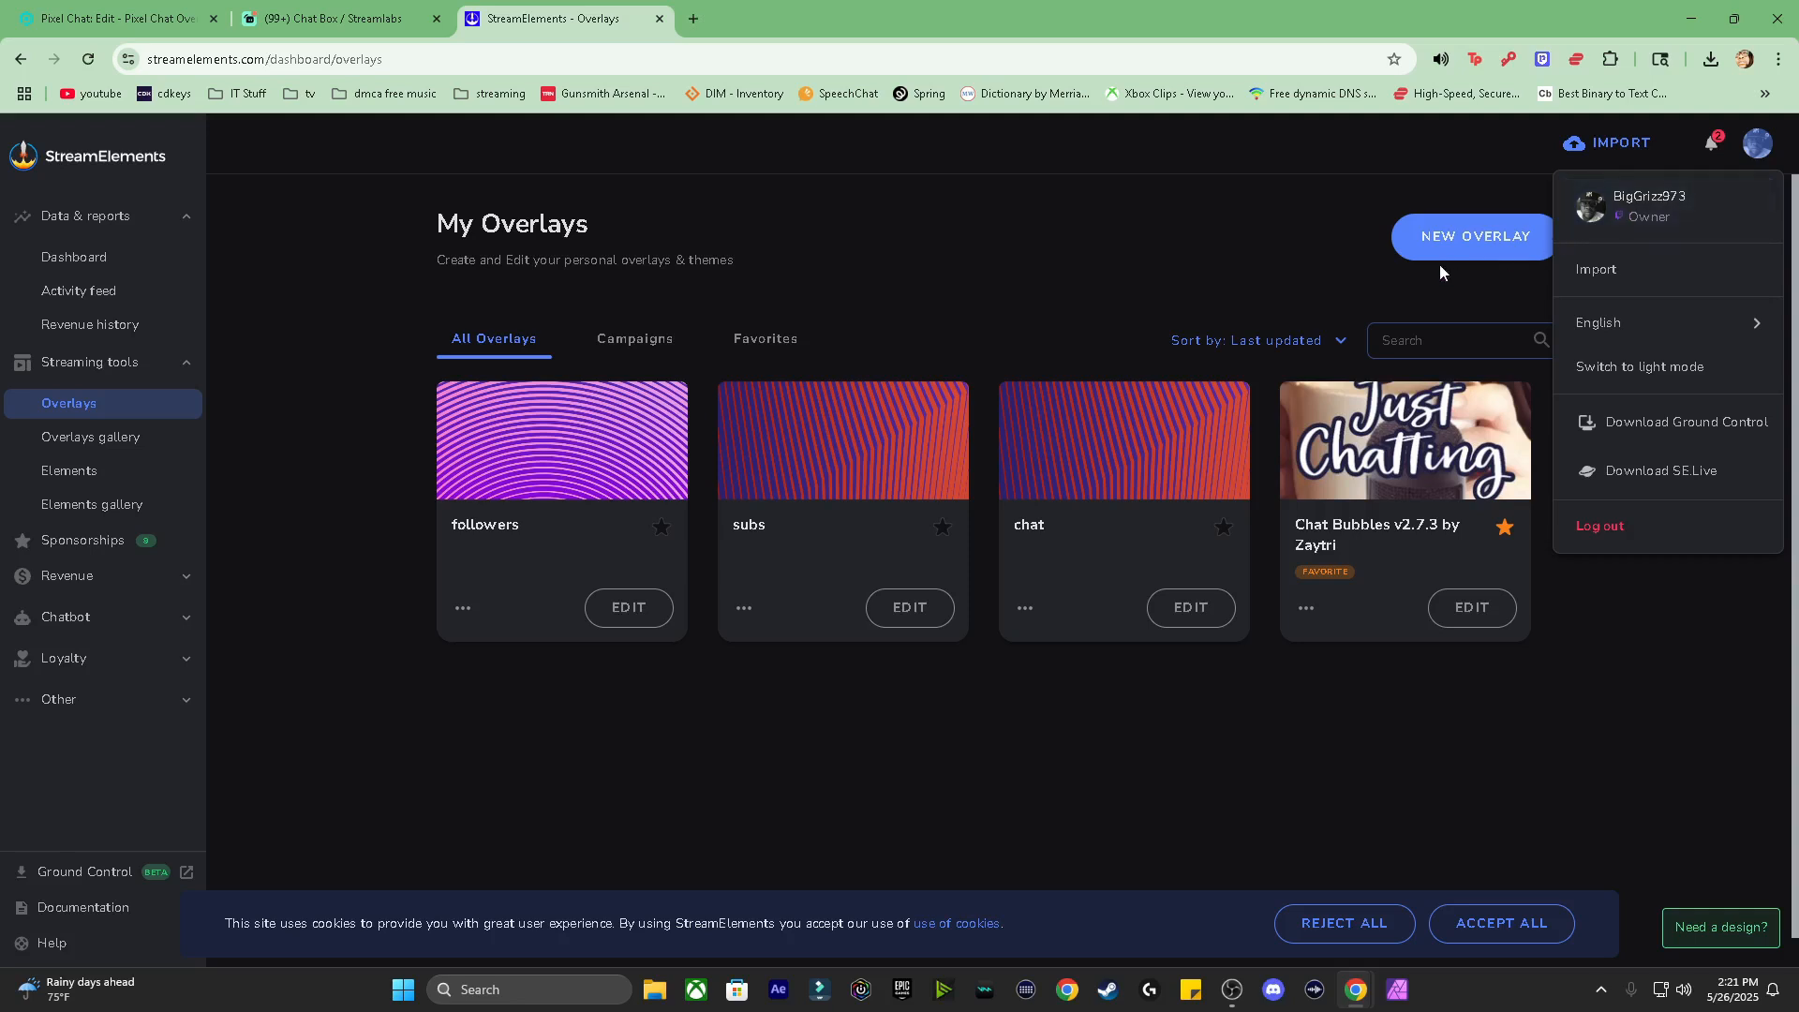
left_click(614, 583)
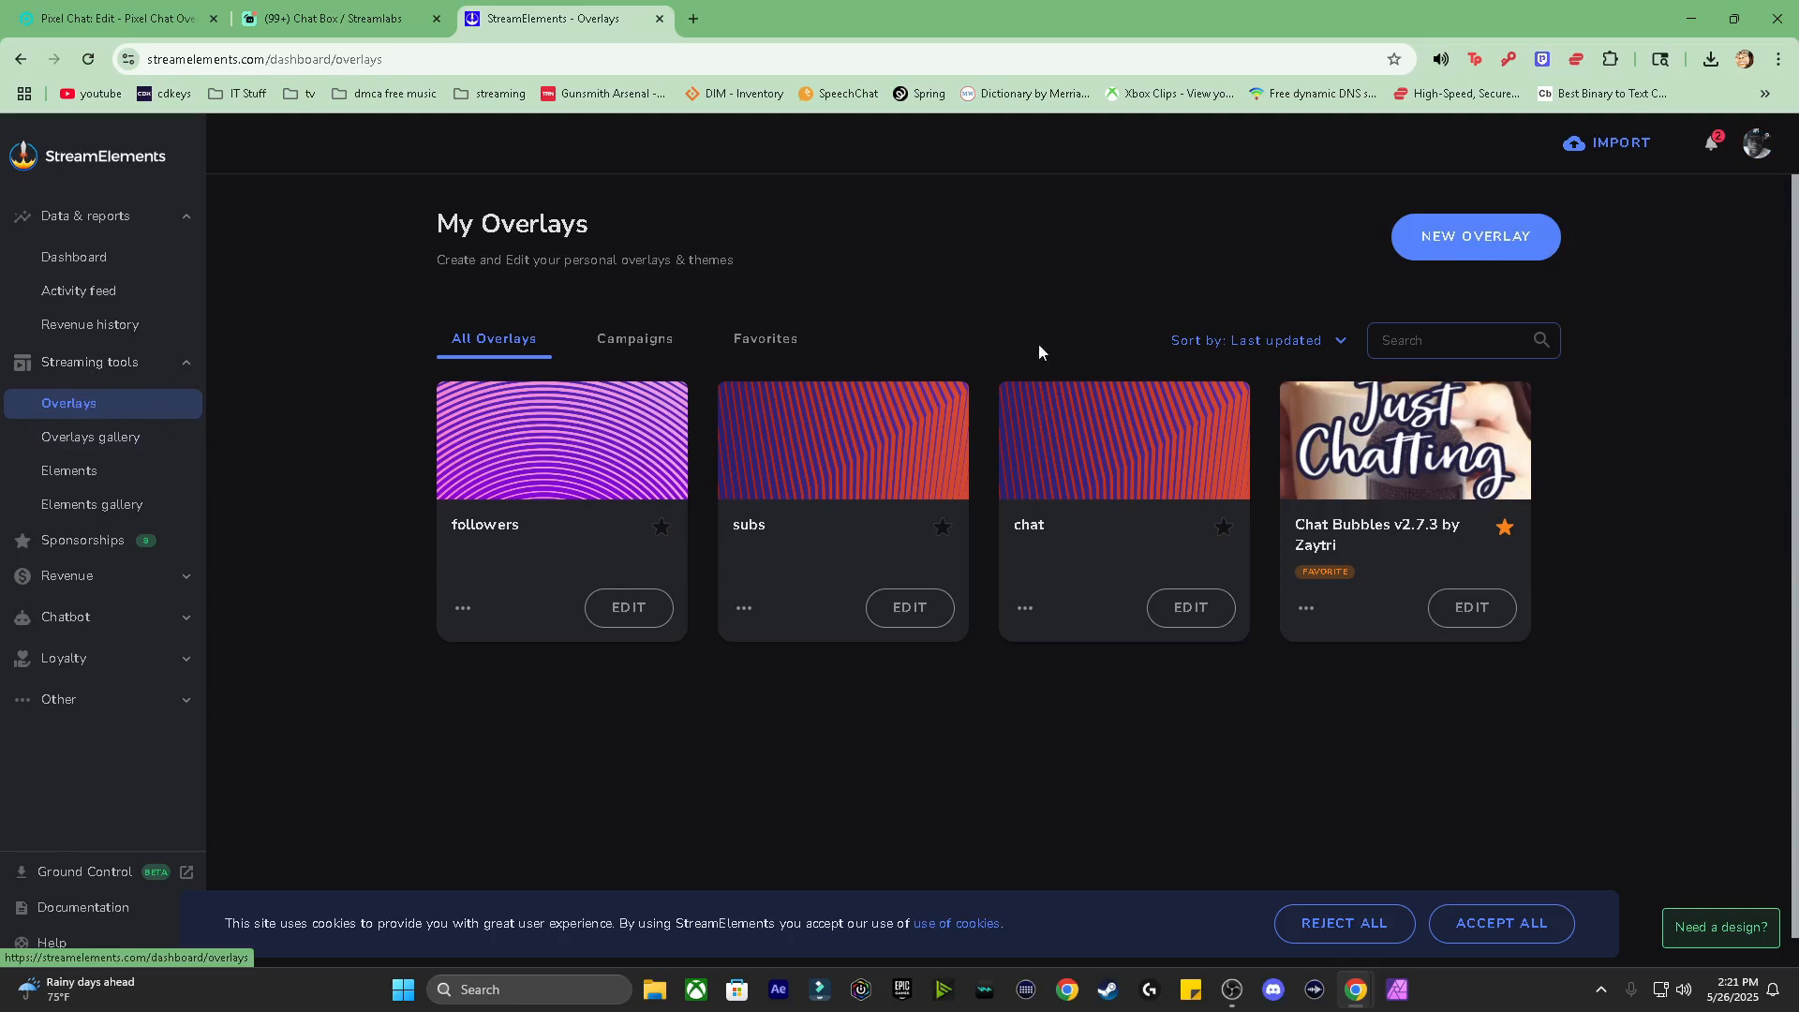
Step: Create a new, empty StreamElements overlay at 1080p resolution
left_click(1488, 245)
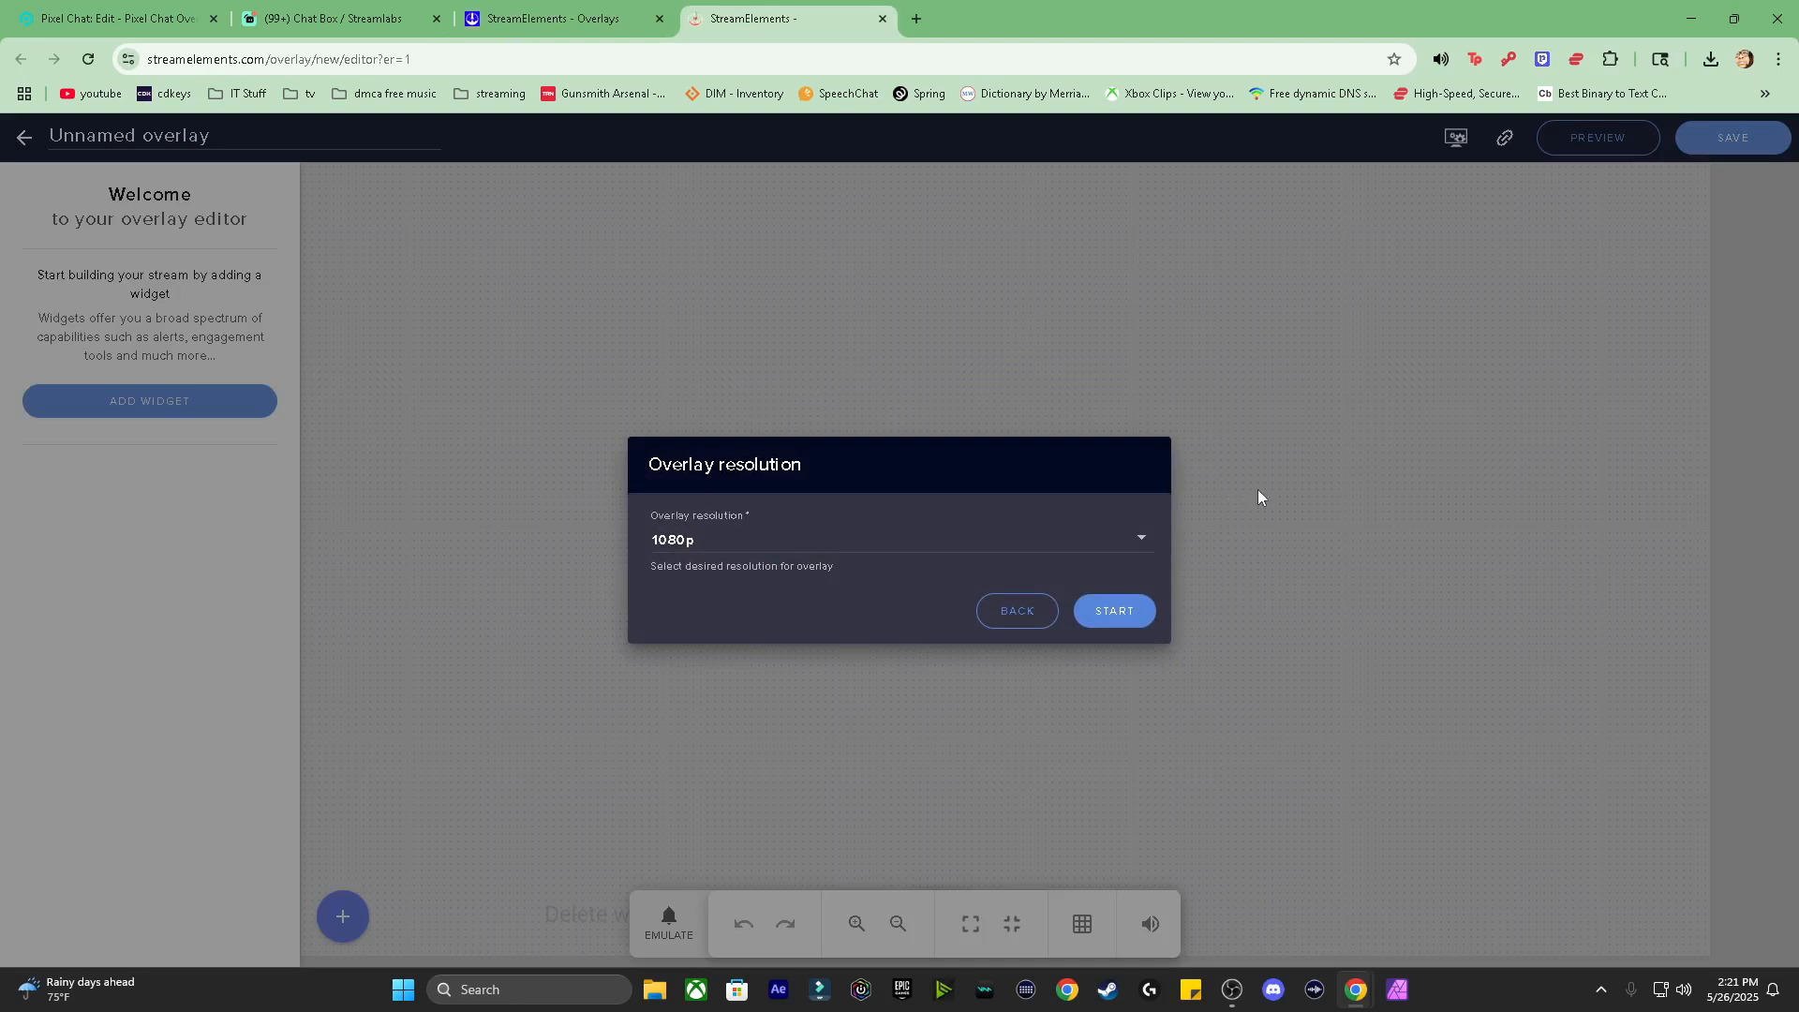
left_click(1116, 614)
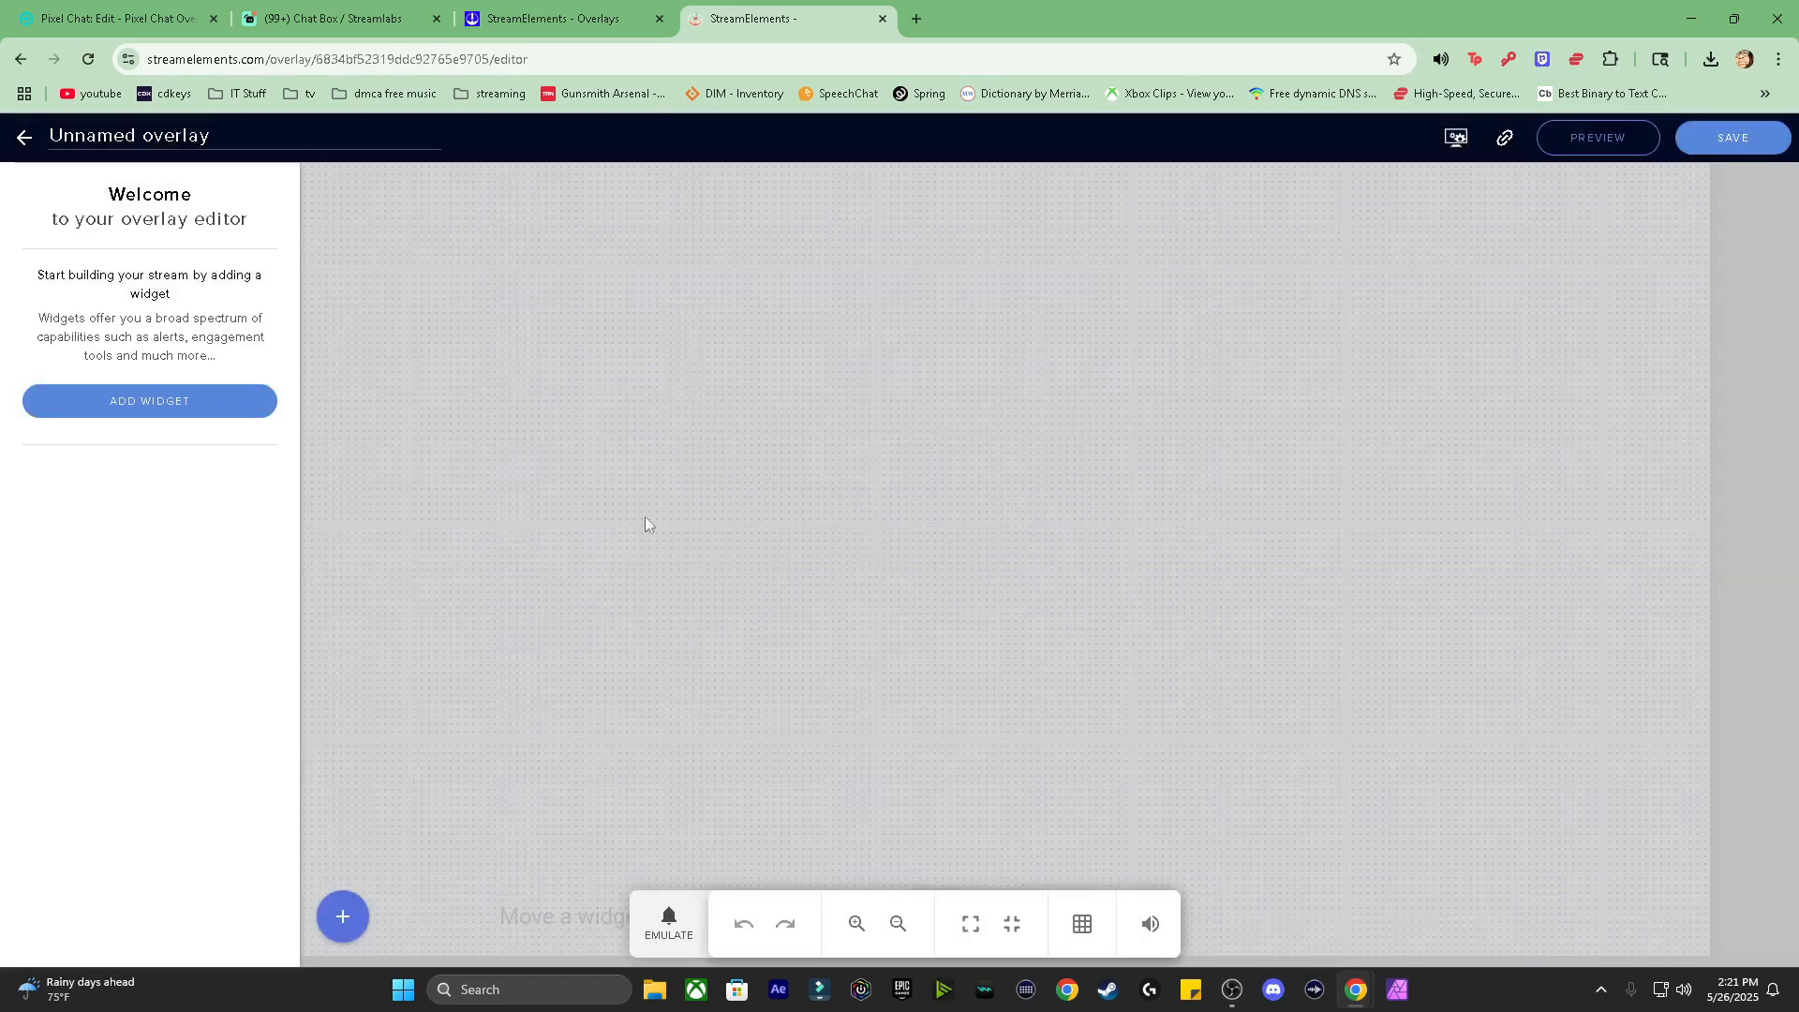
Step: Add the Stream Tools 'Your stream's chat' widget and enlarge it over the upper-left canvas
left_click(206, 404)
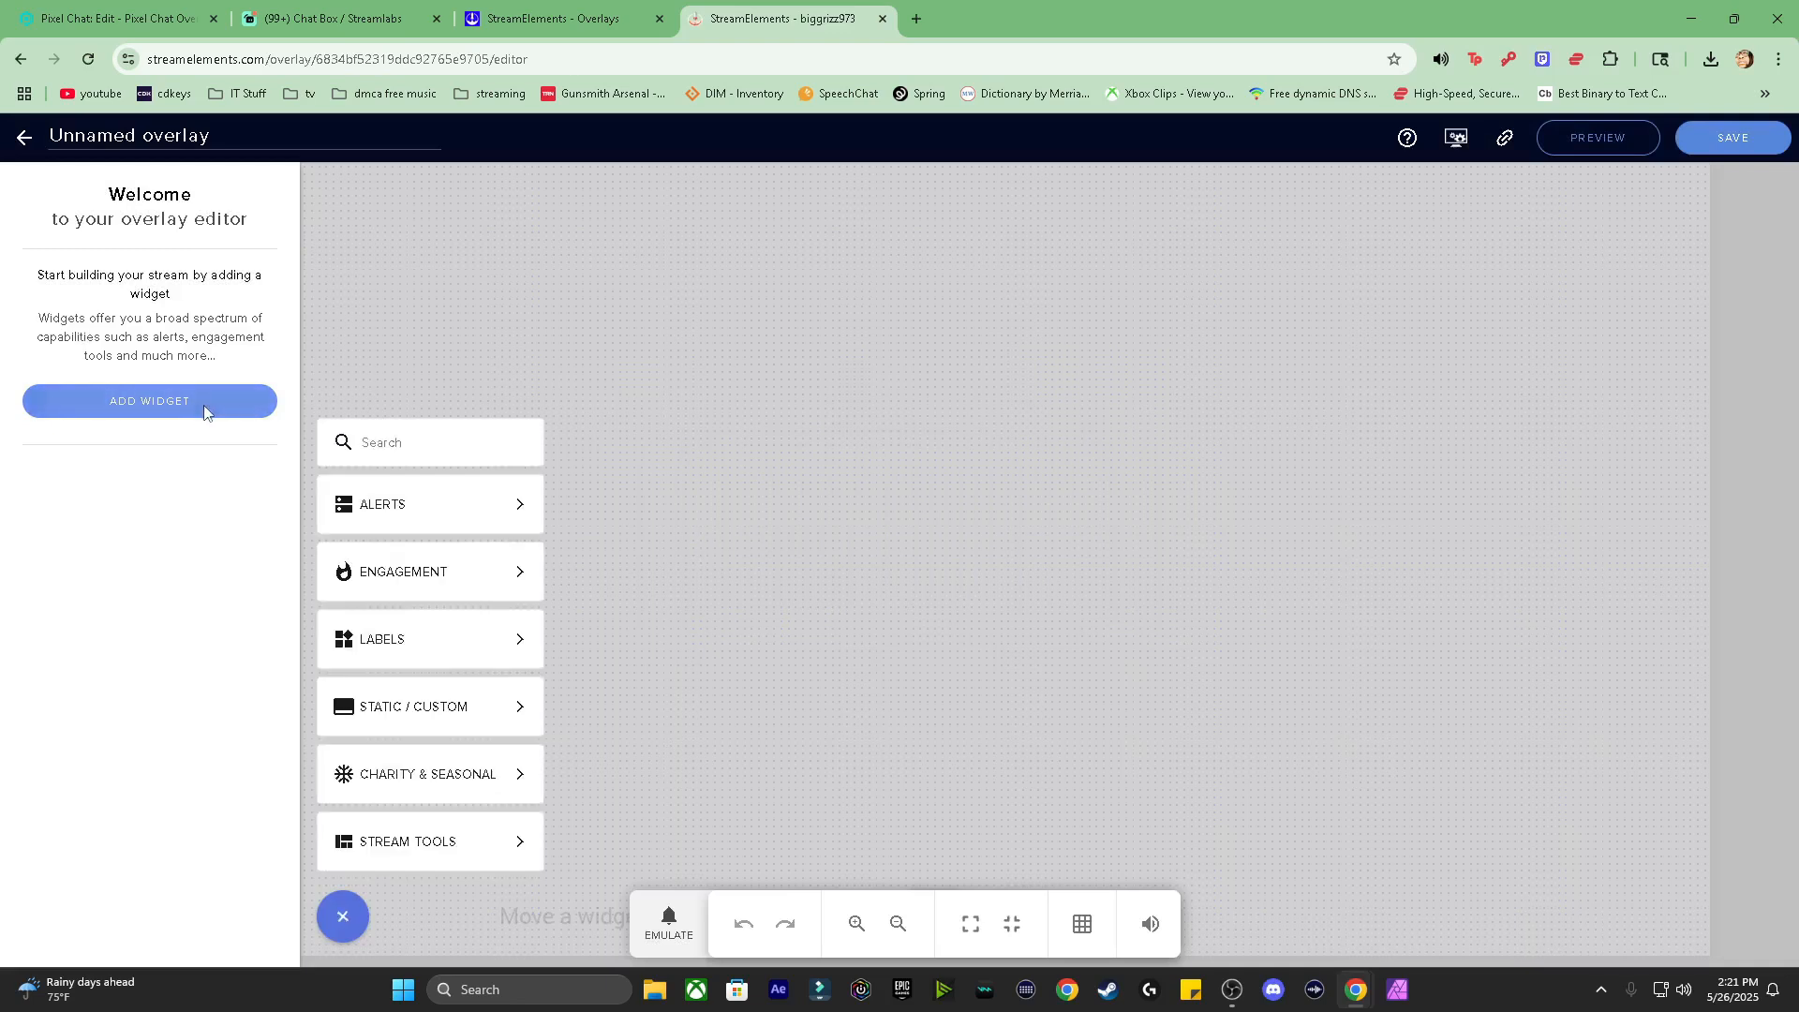
mouse_move(384, 740)
mouse_move(442, 835)
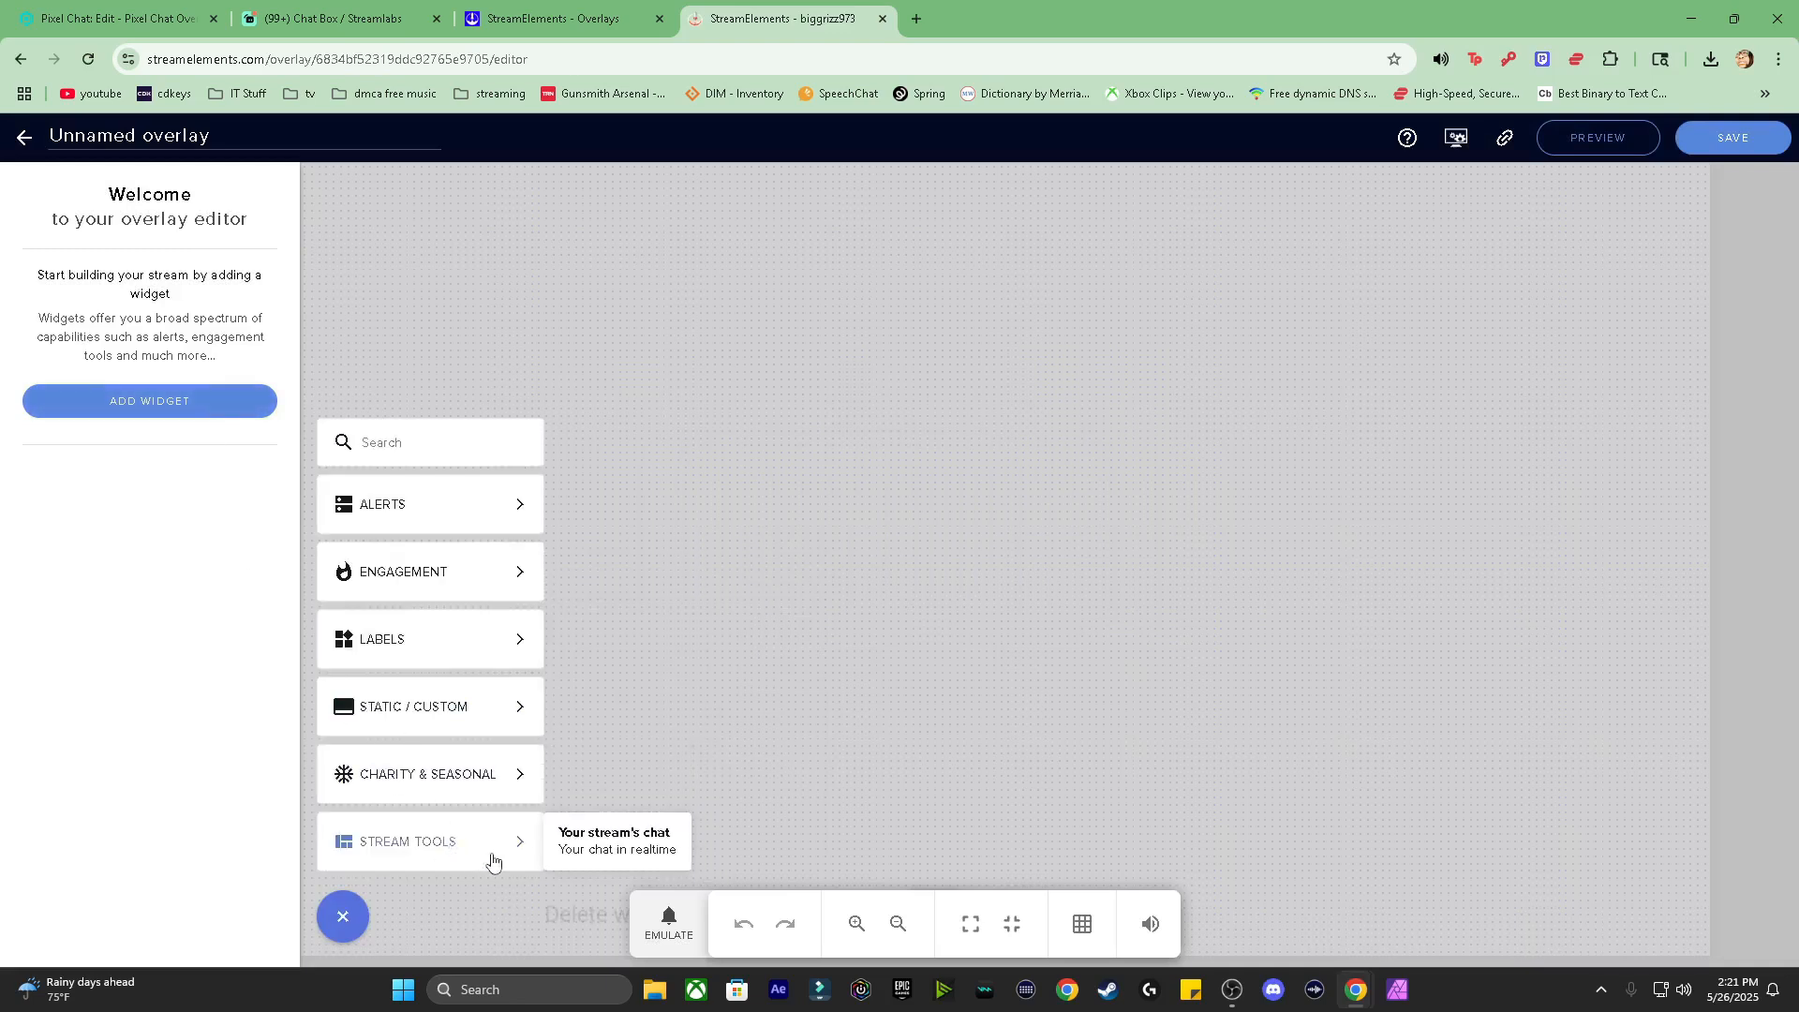
left_click(627, 849)
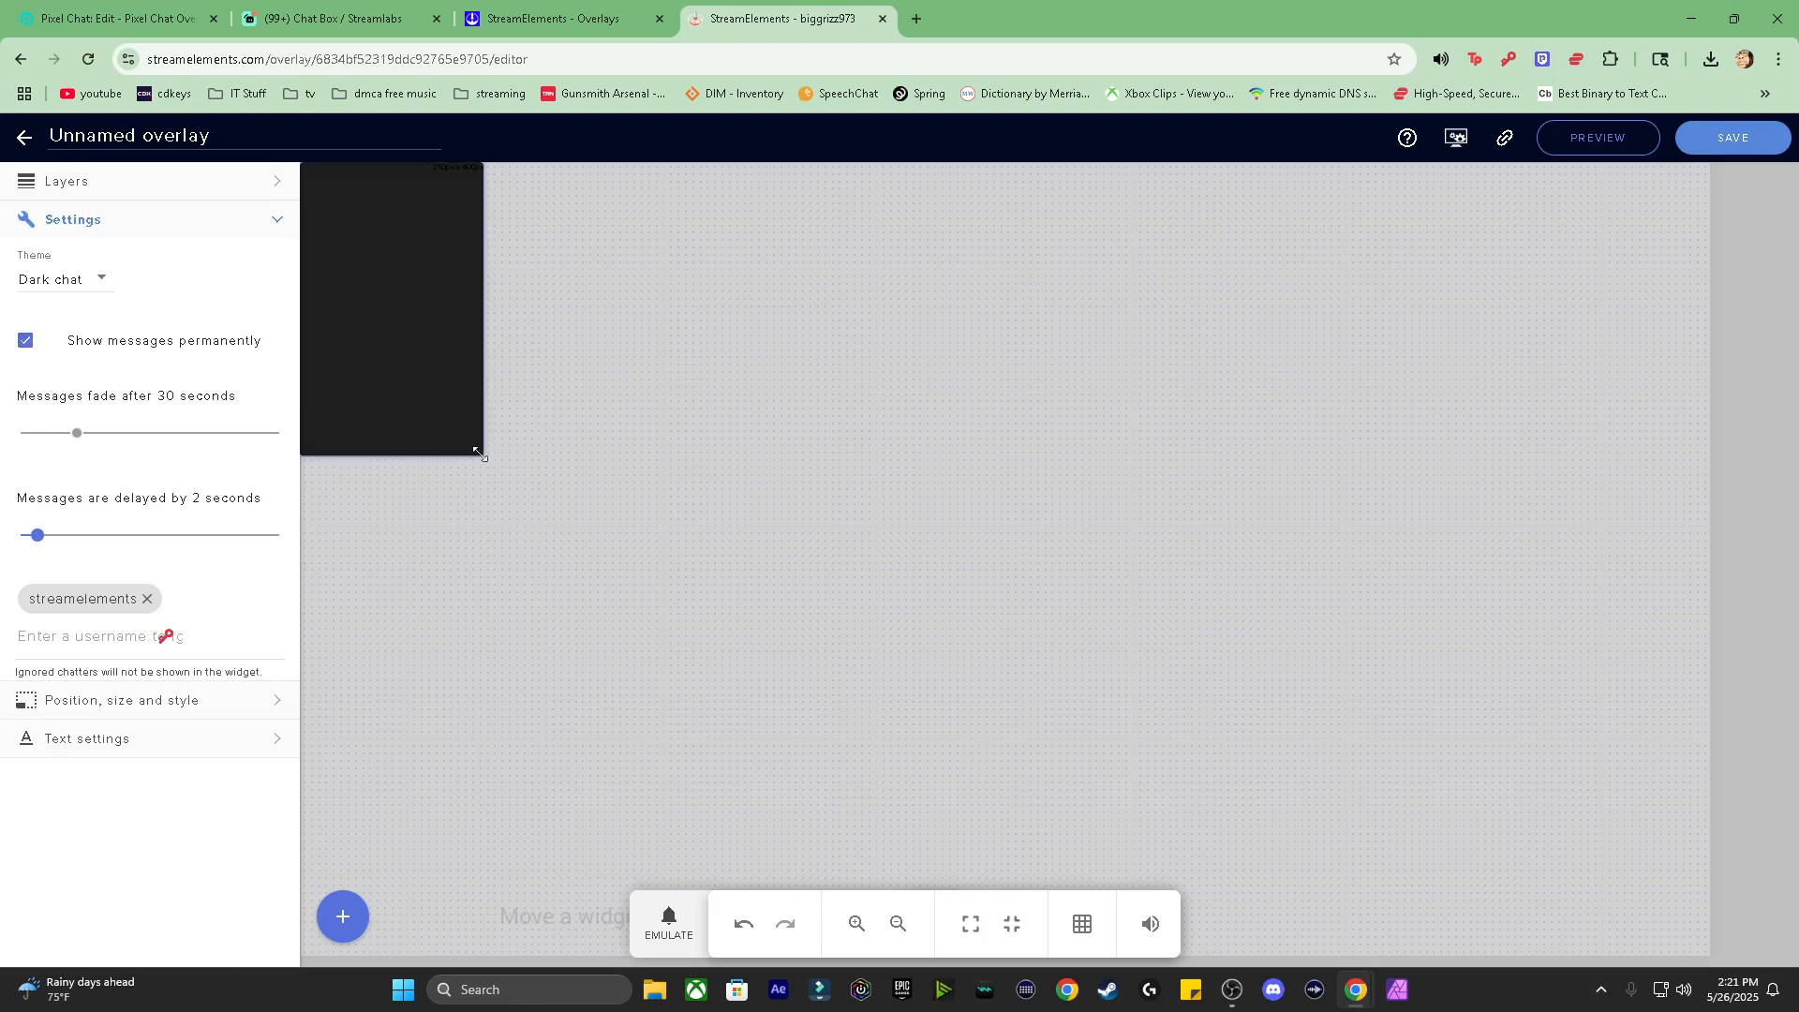
left_click_drag(482, 448, 755, 690)
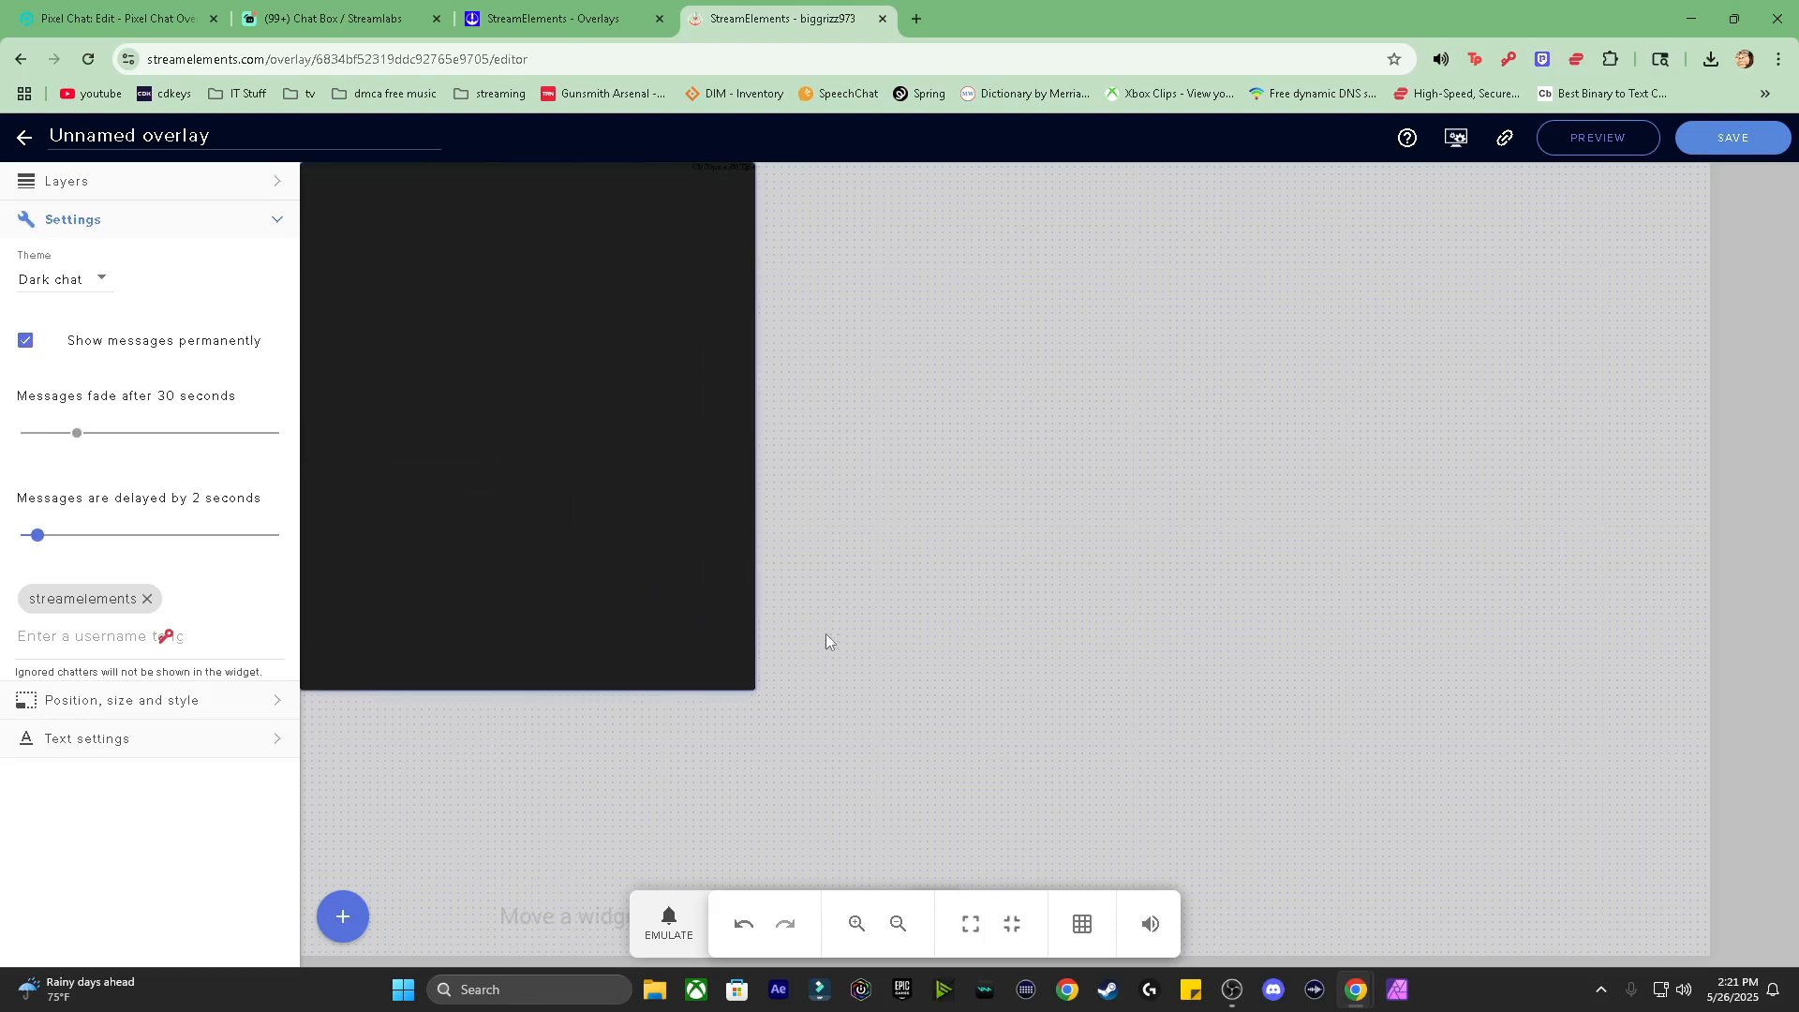
Step: Try the Checker and White chat themes, then set the chat theme to Custom
left_click(96, 282)
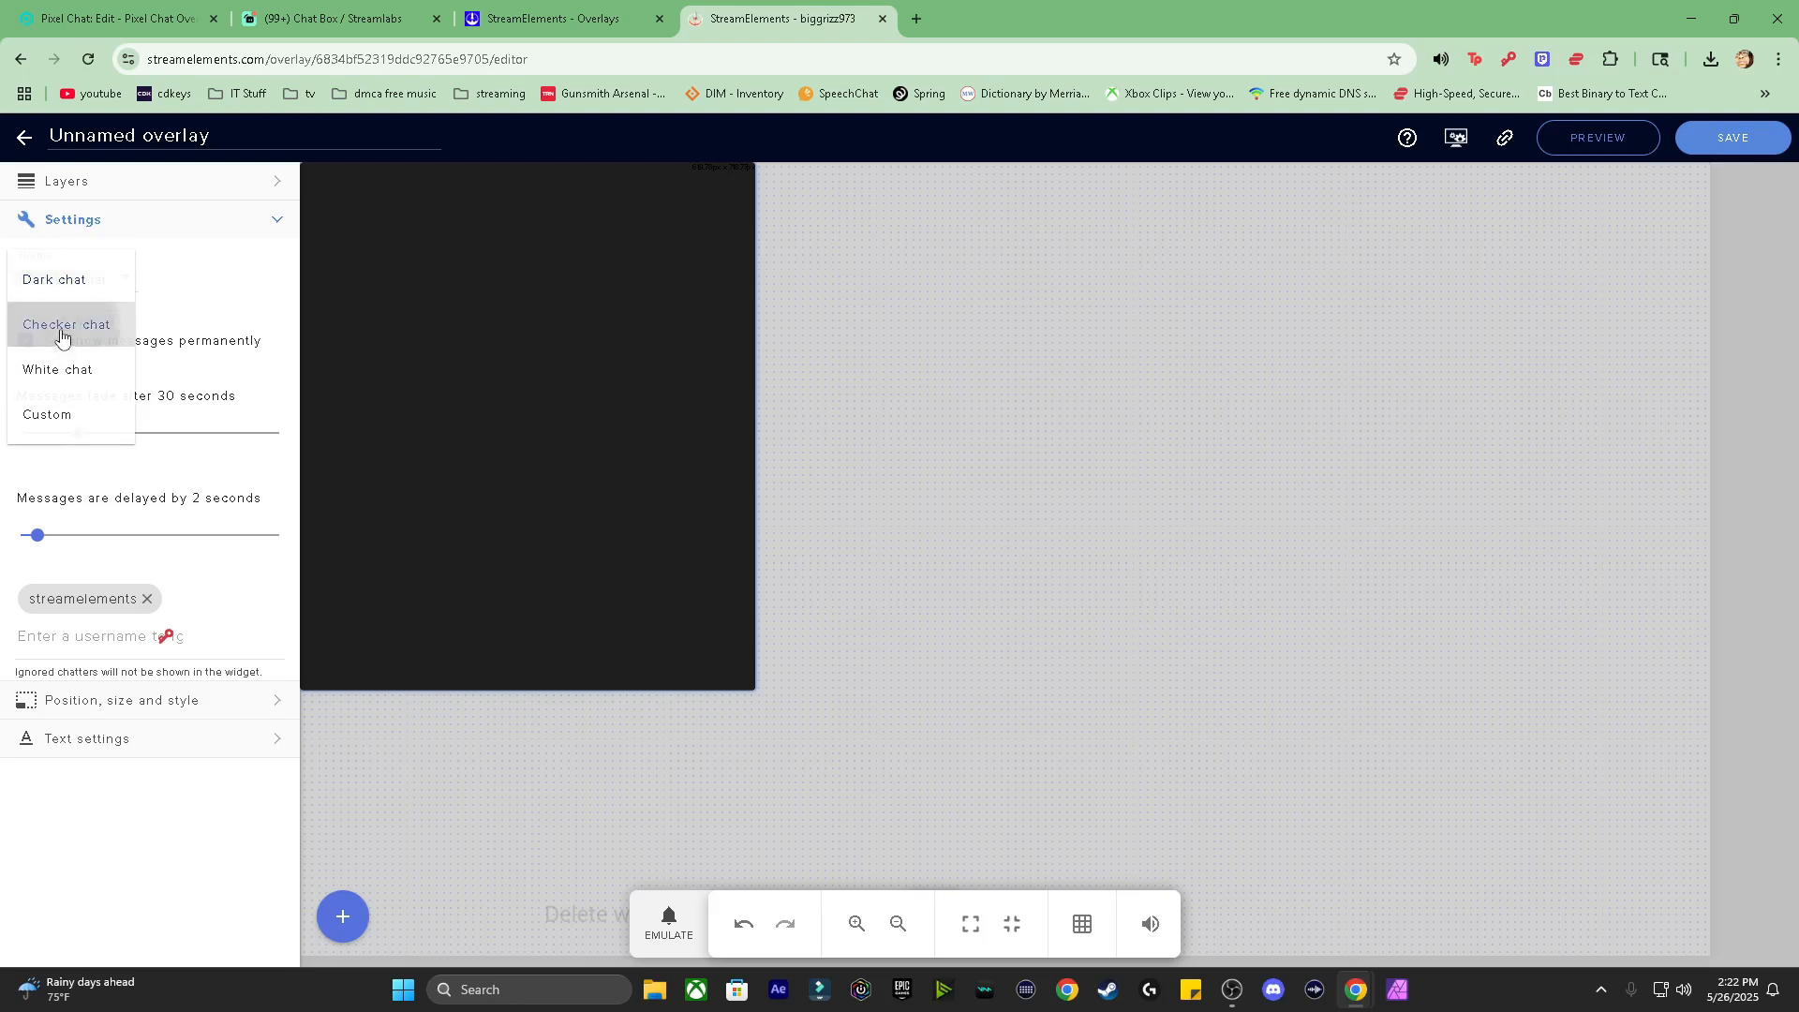
left_click(64, 323)
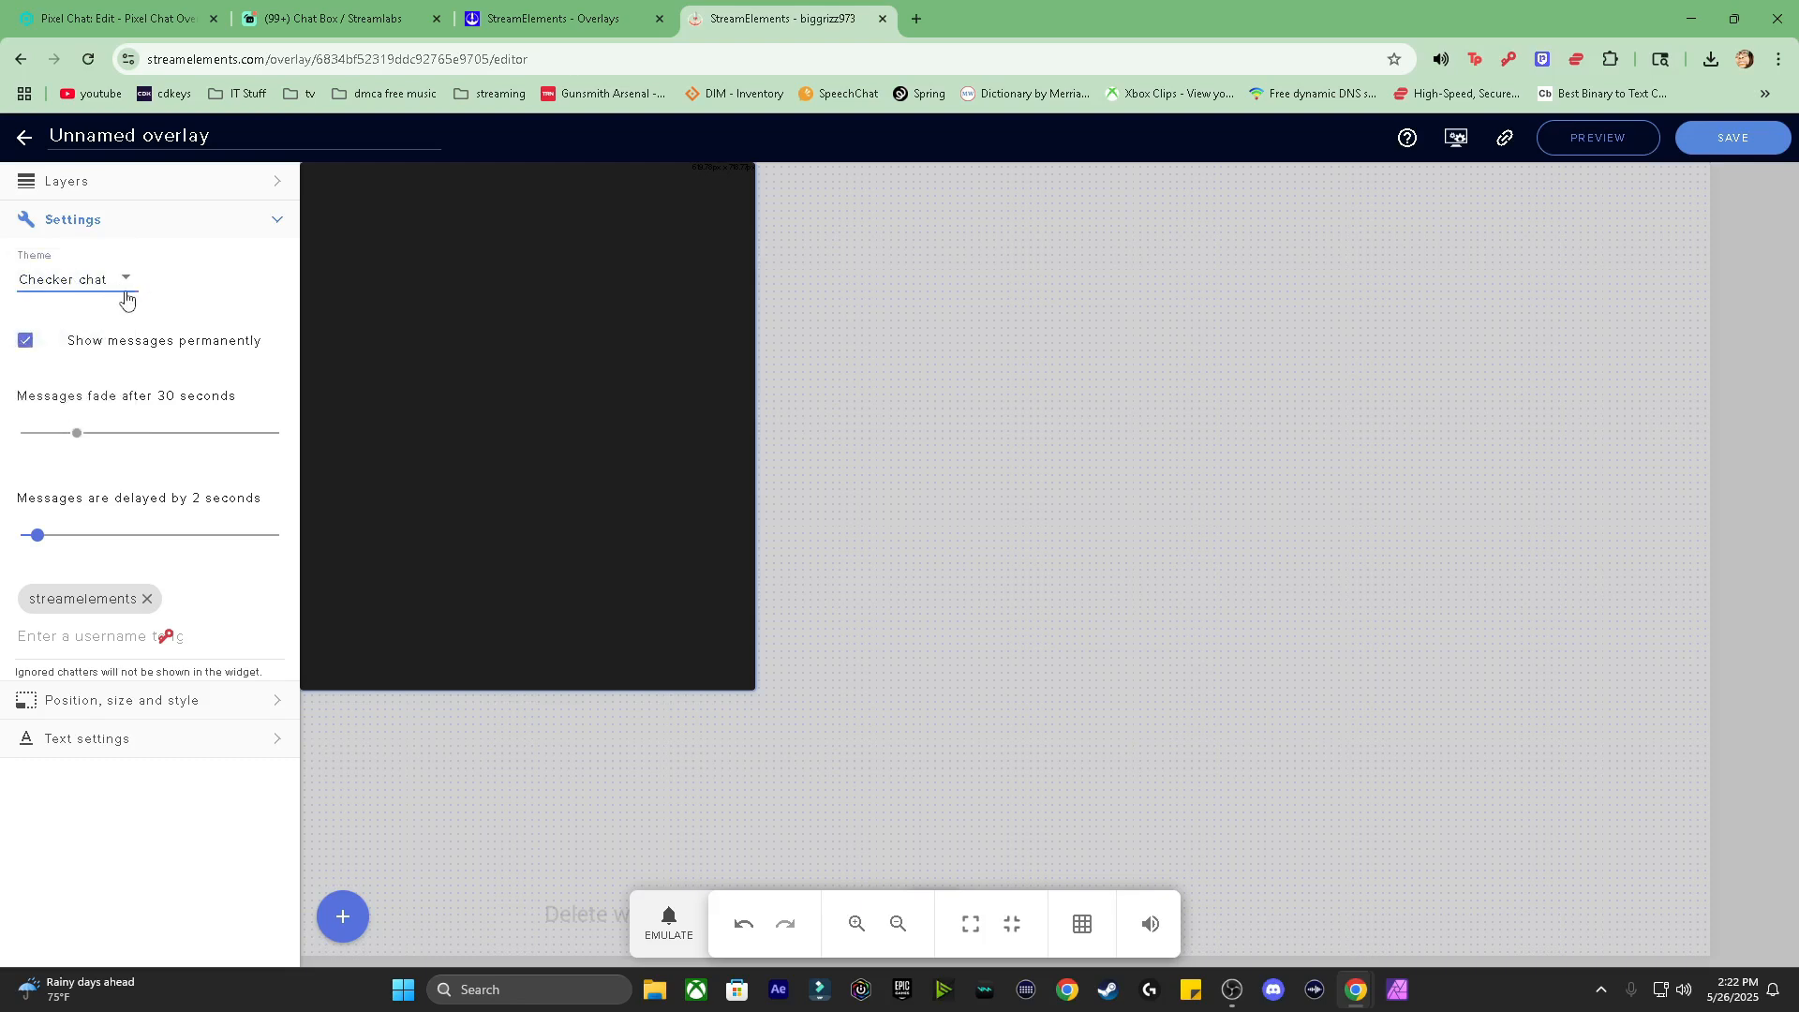
left_click(125, 284)
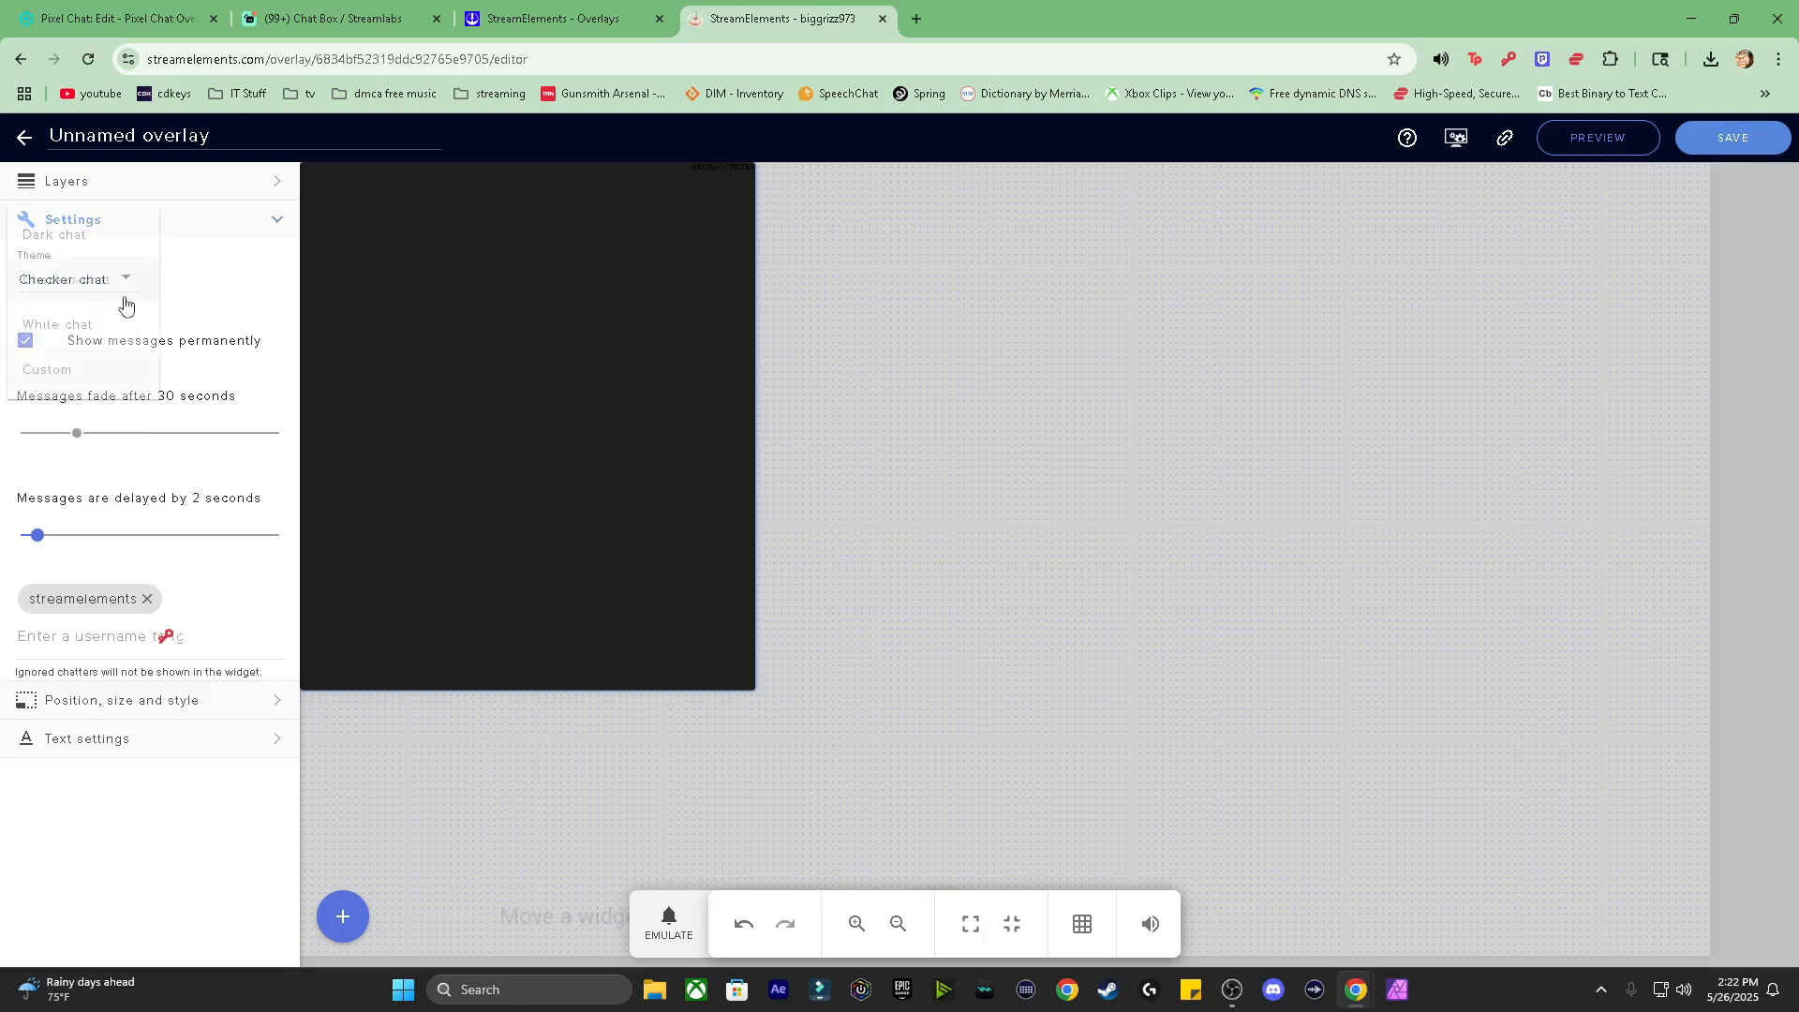
left_click(70, 325)
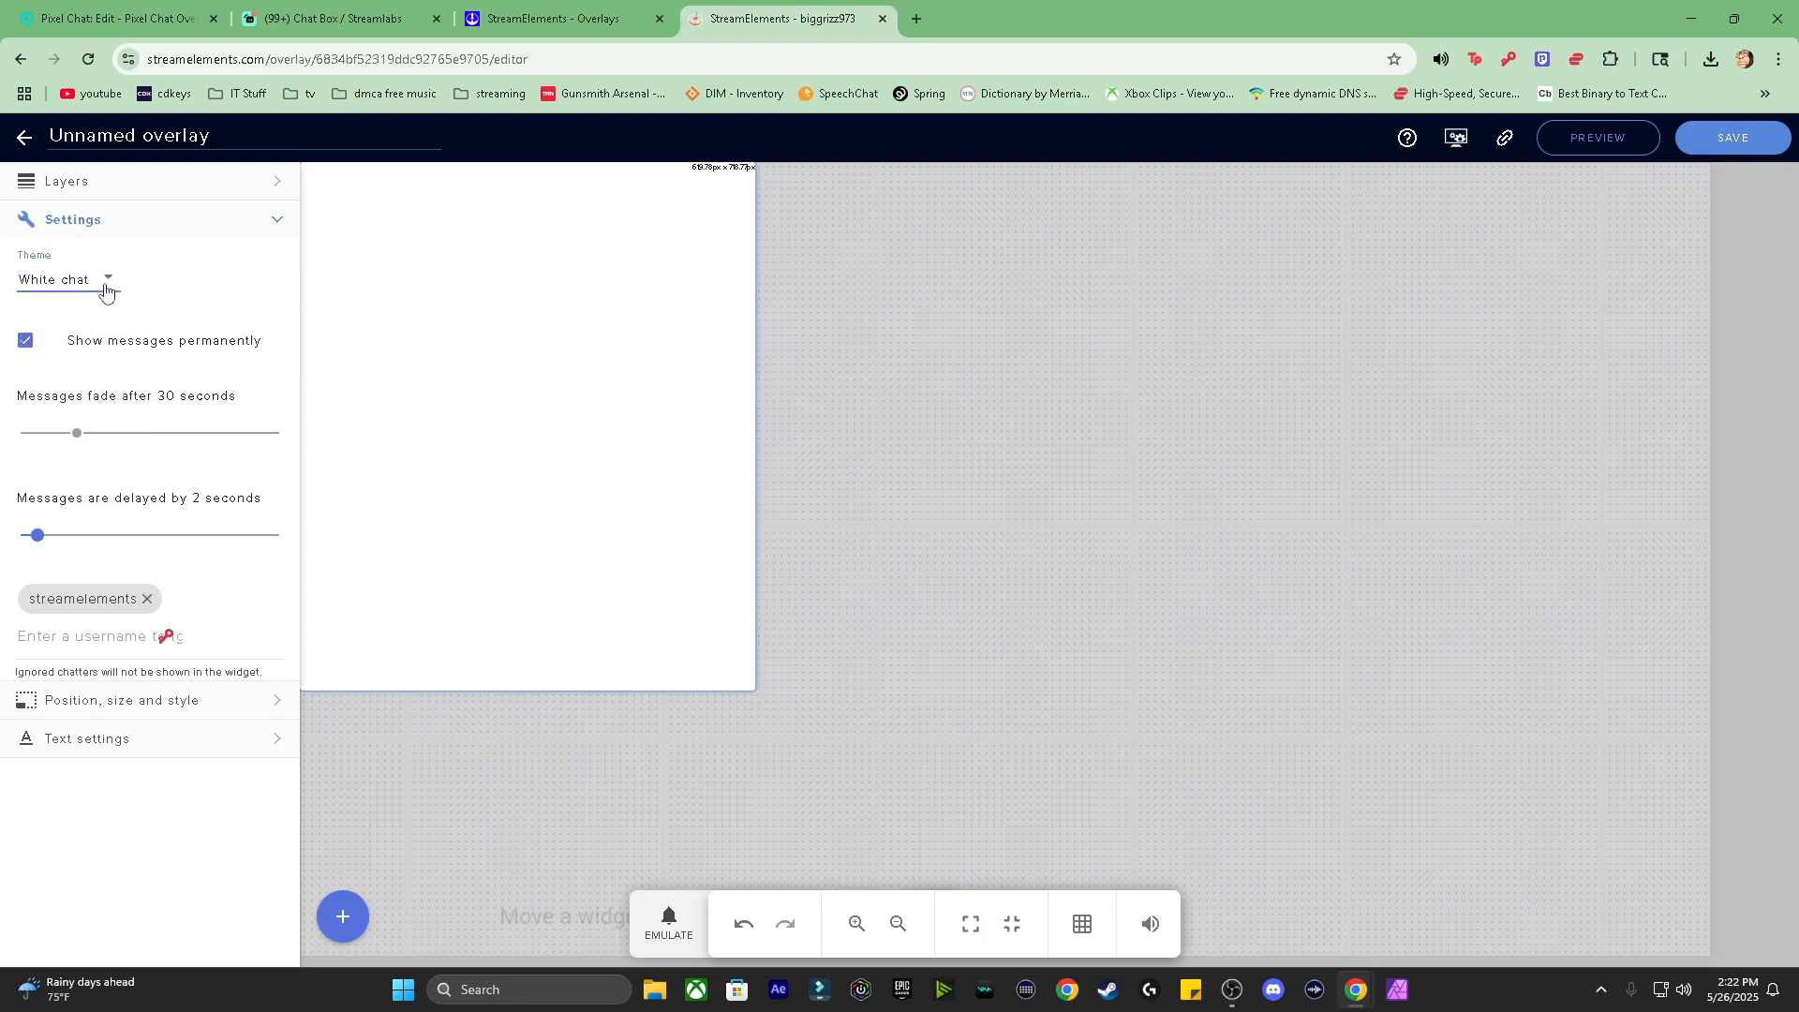
left_click(108, 282)
left_click(65, 328)
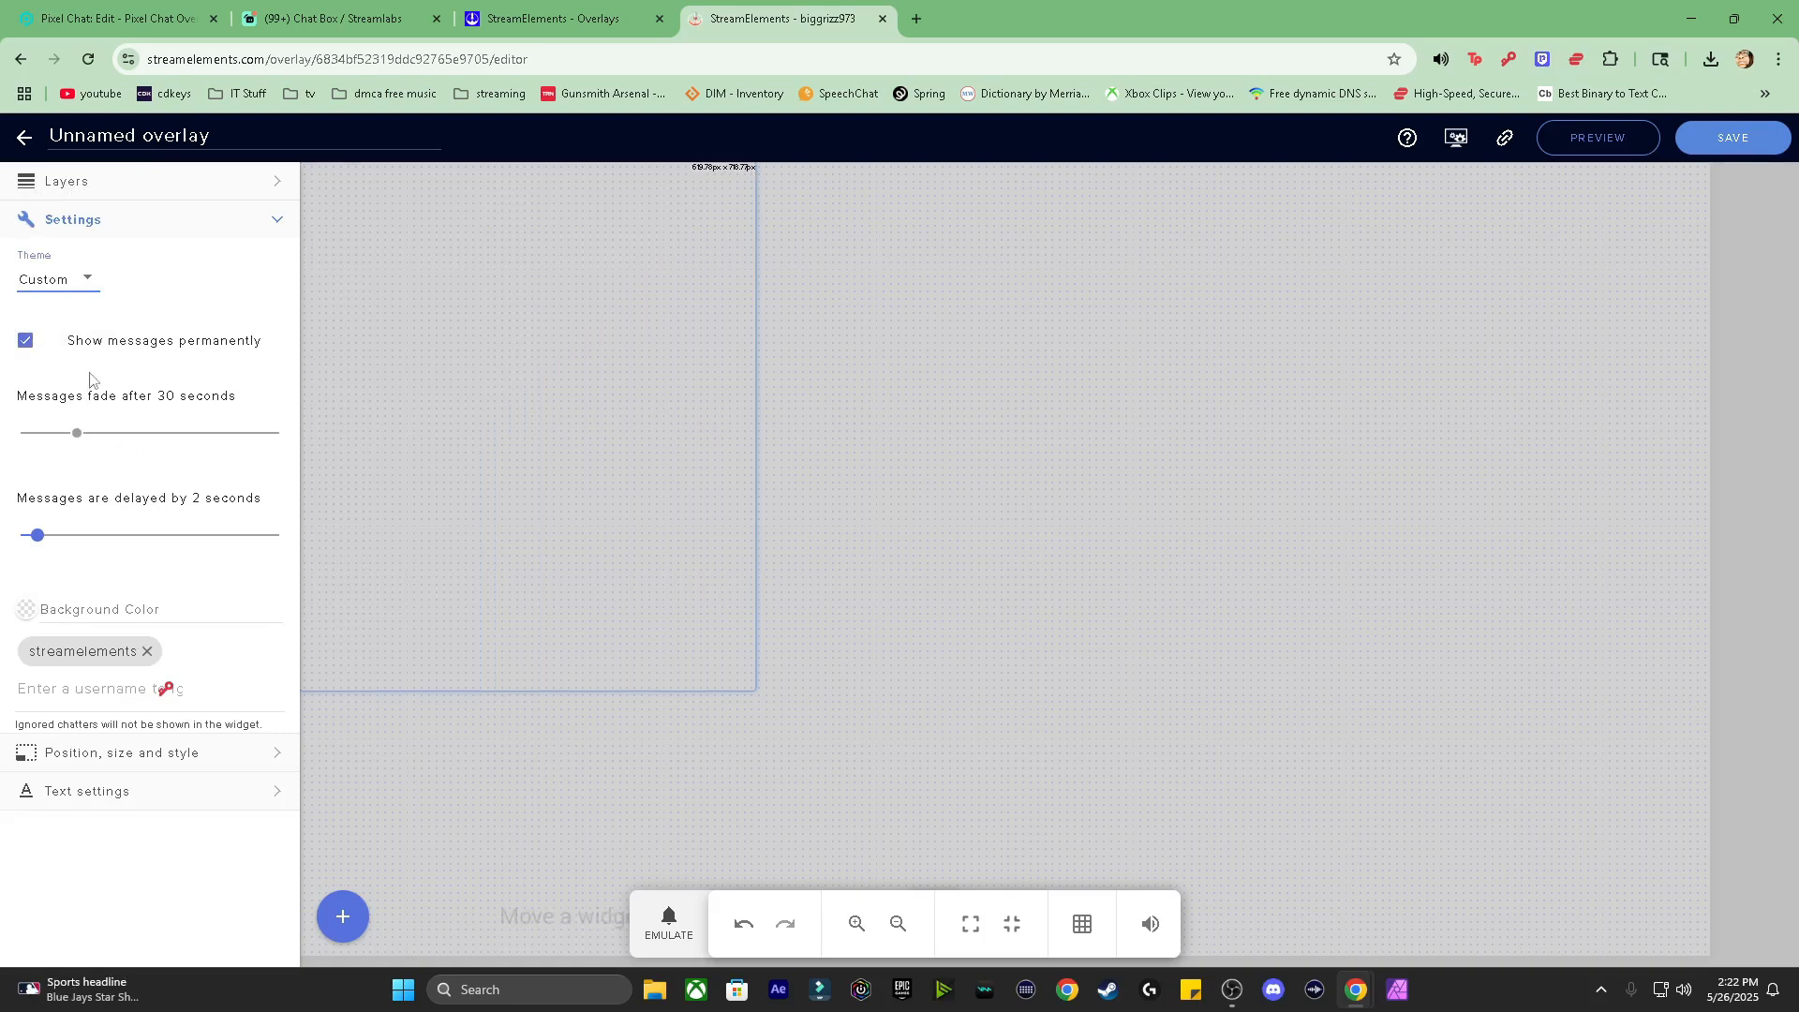
Step: Make messages fade after 30 seconds, edit the ignored chatters list, and show the 619×718 px size settings
left_click(25, 349)
left_click(156, 646)
left_click(85, 694)
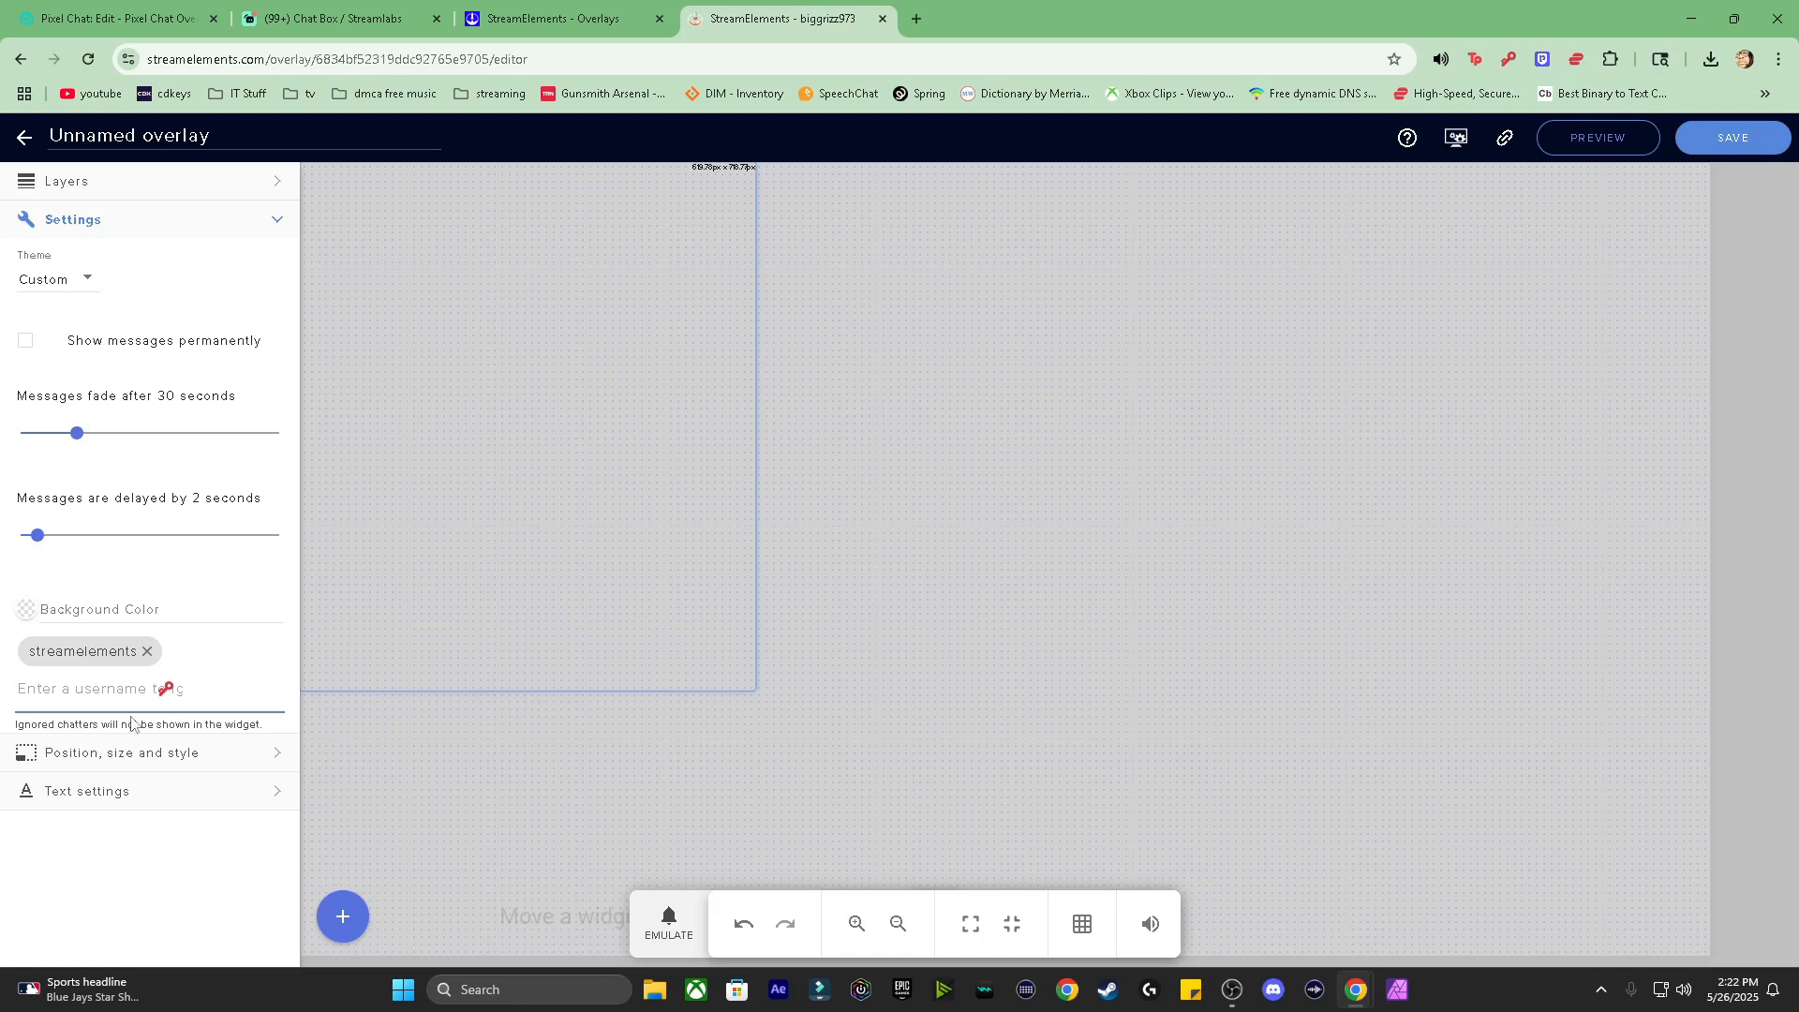
left_click(183, 754)
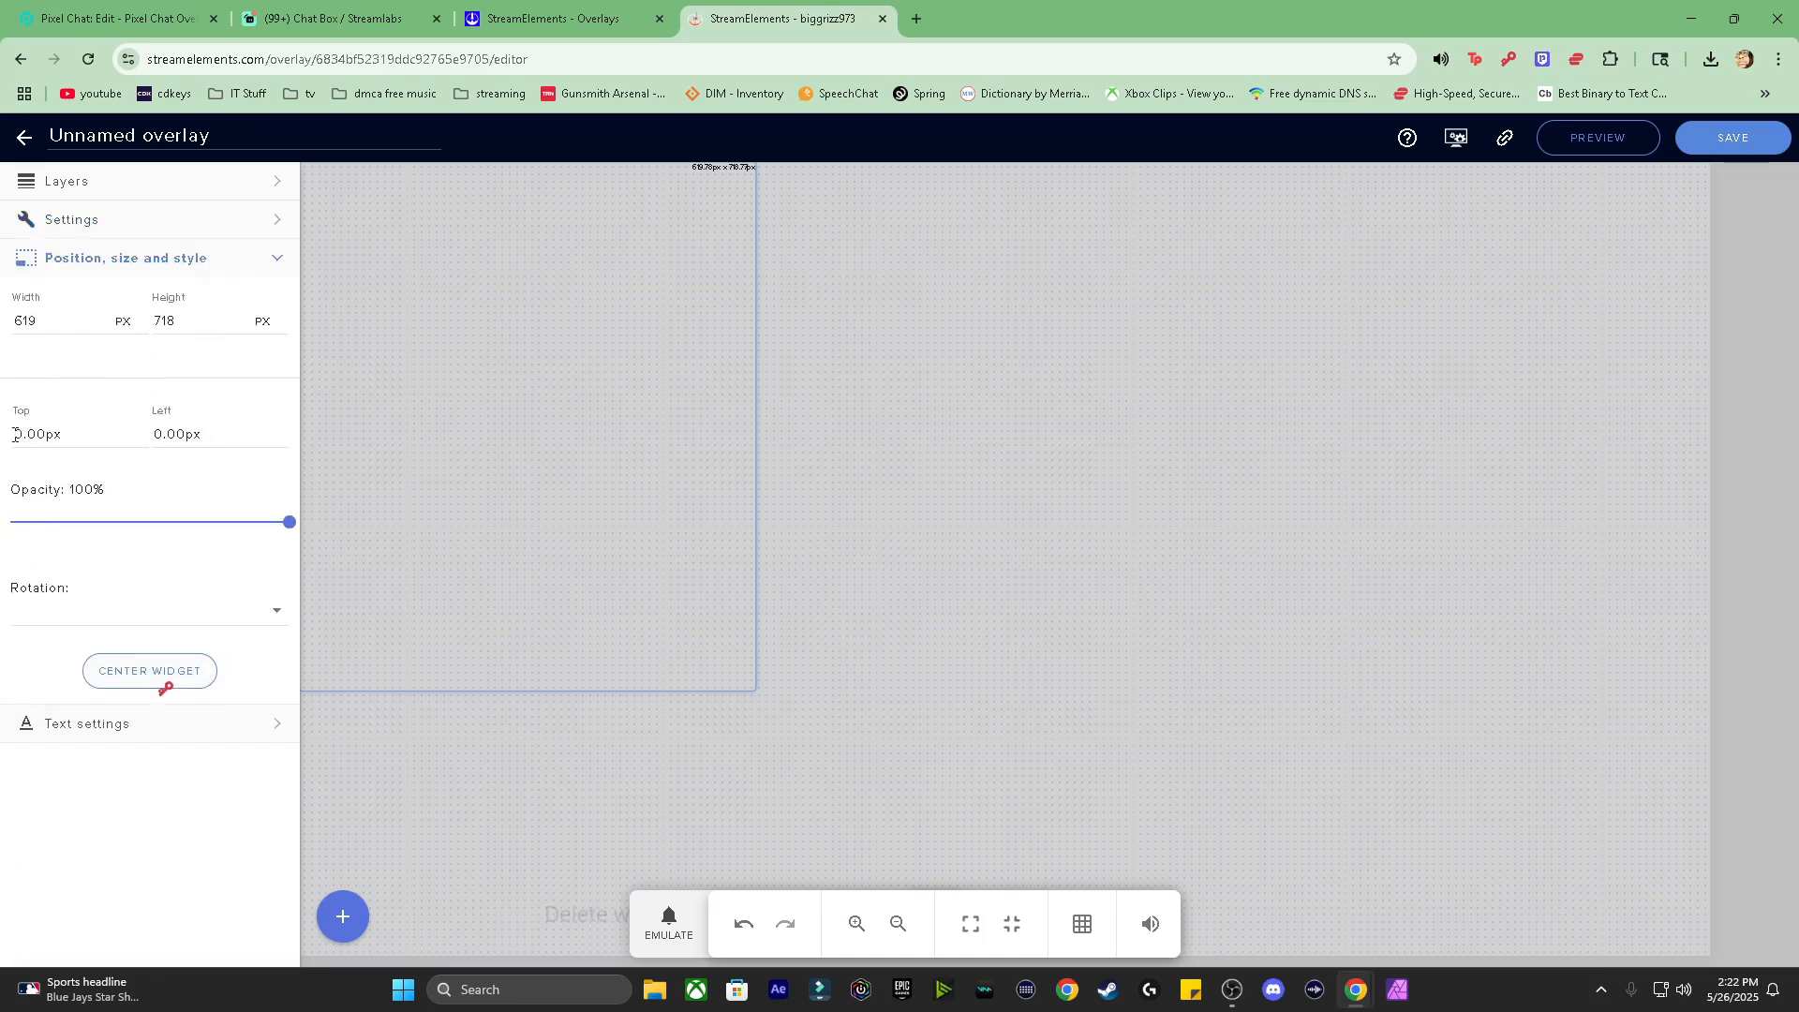
Step: Expand the chat widget's Text settings down to the Text Stroke and Text Shadow options
left_click(174, 727)
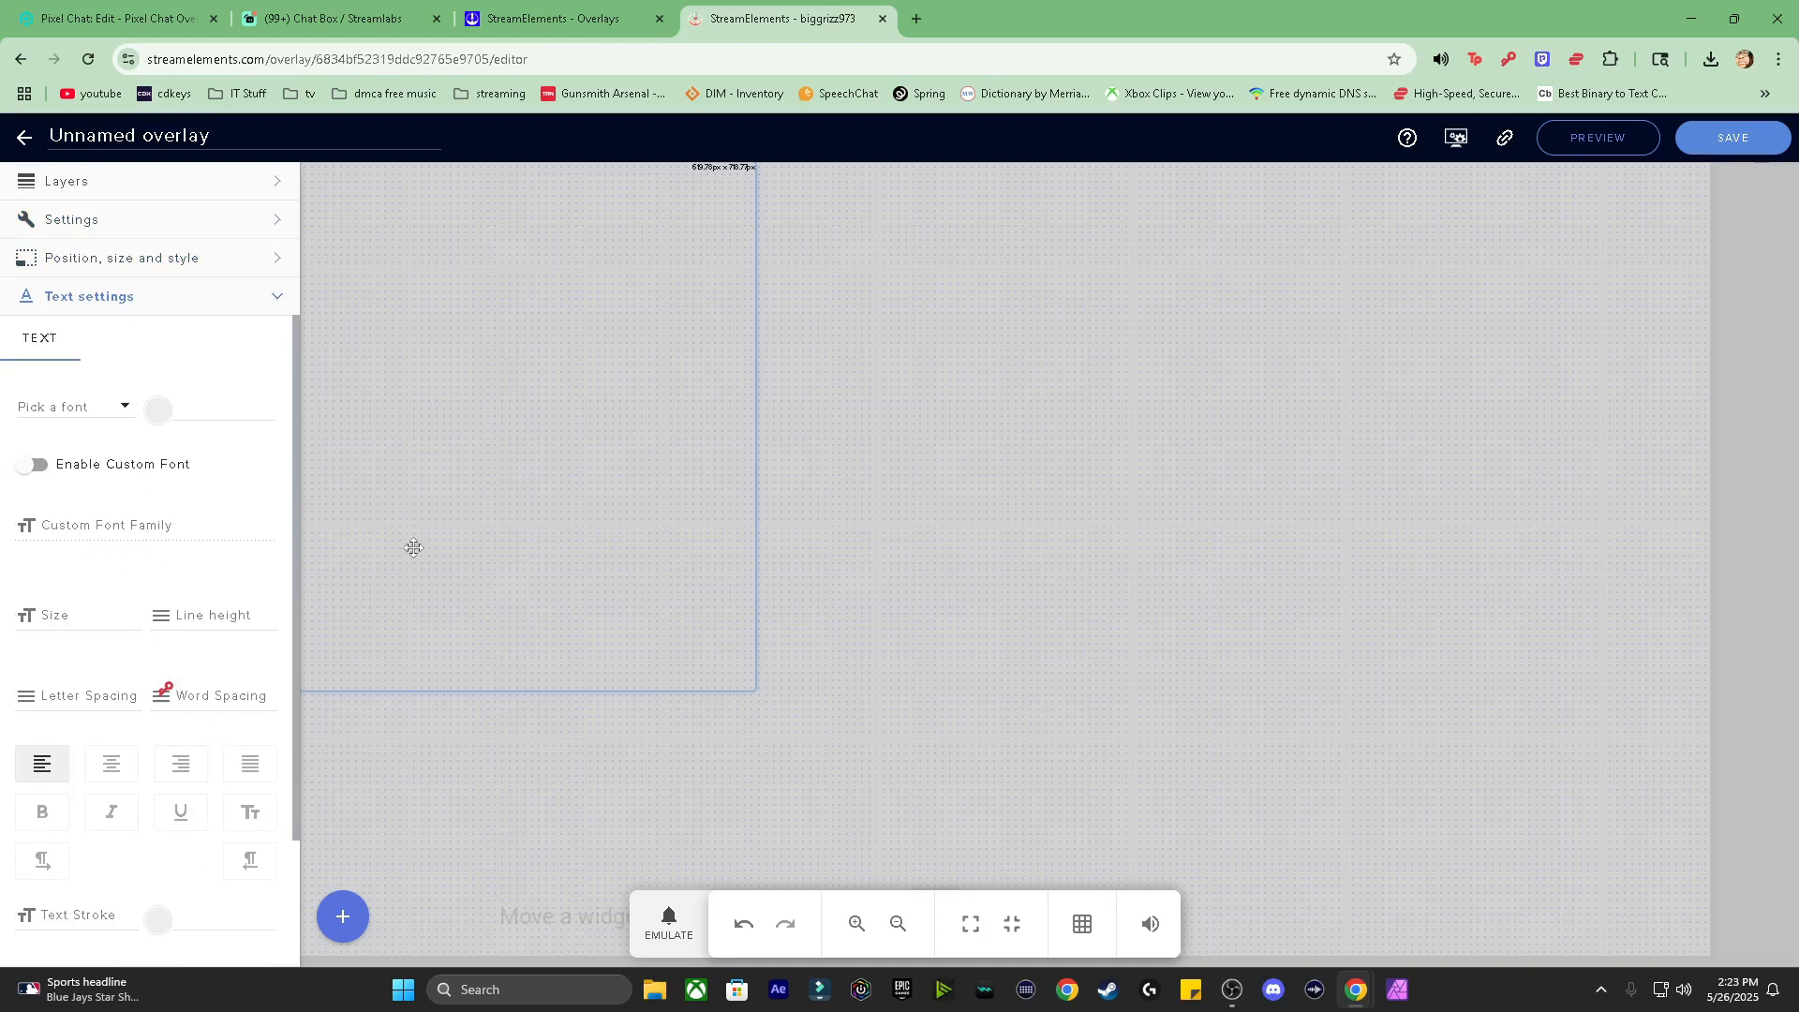
scroll(220, 710, "down", 2)
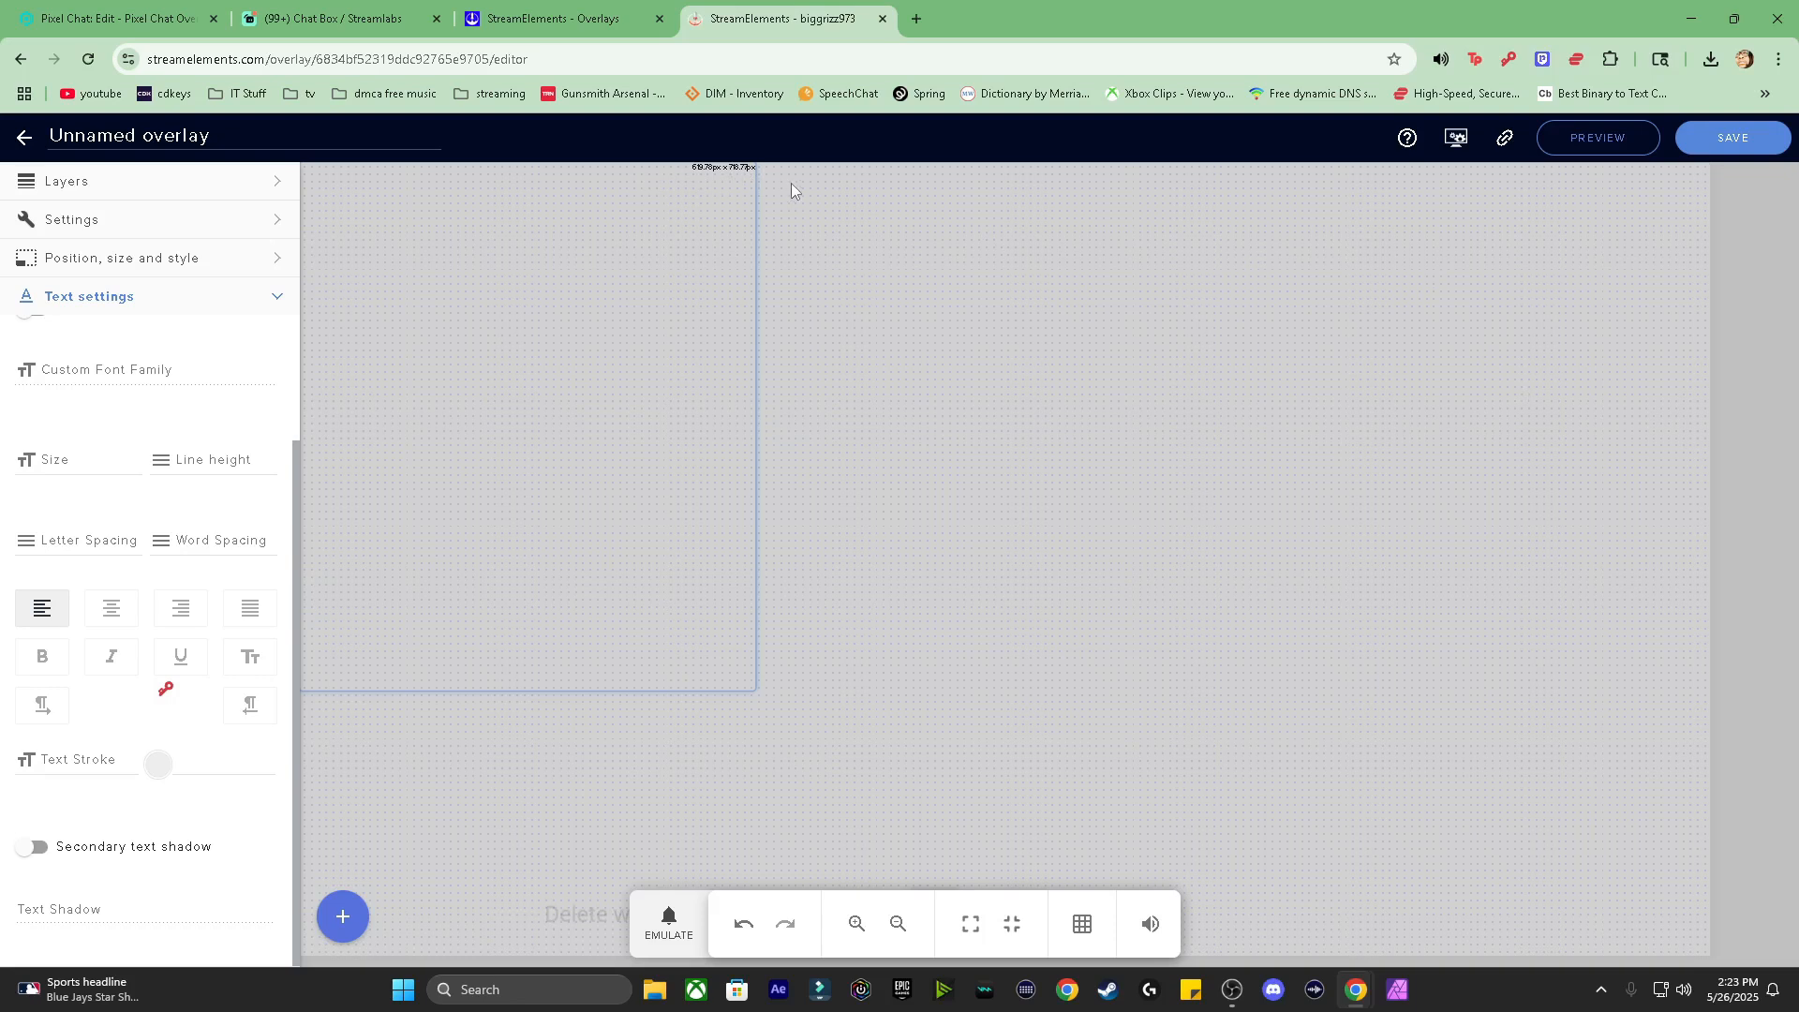
Step: In Pixel Chat, go to Overlays, view the new overlay types, then edit the Pixel Chat Overlay
left_click(76, 25)
scroll(359, 311, "up", 10)
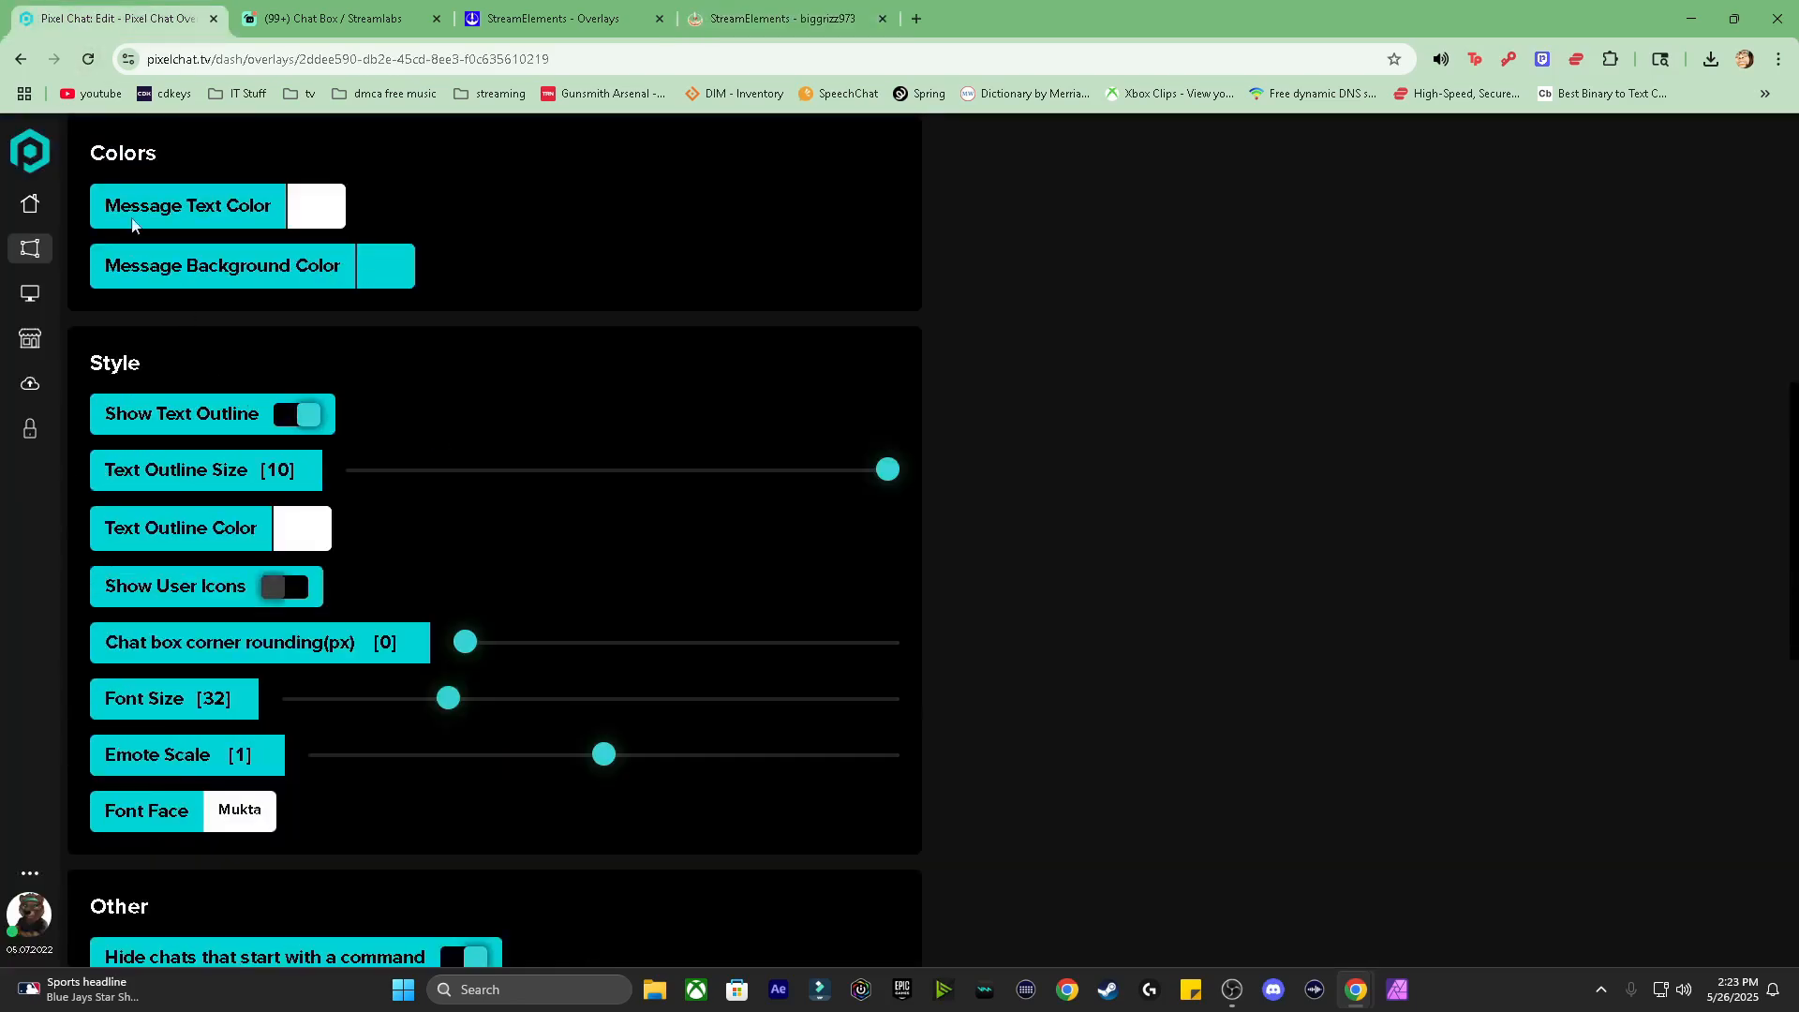
left_click(30, 203)
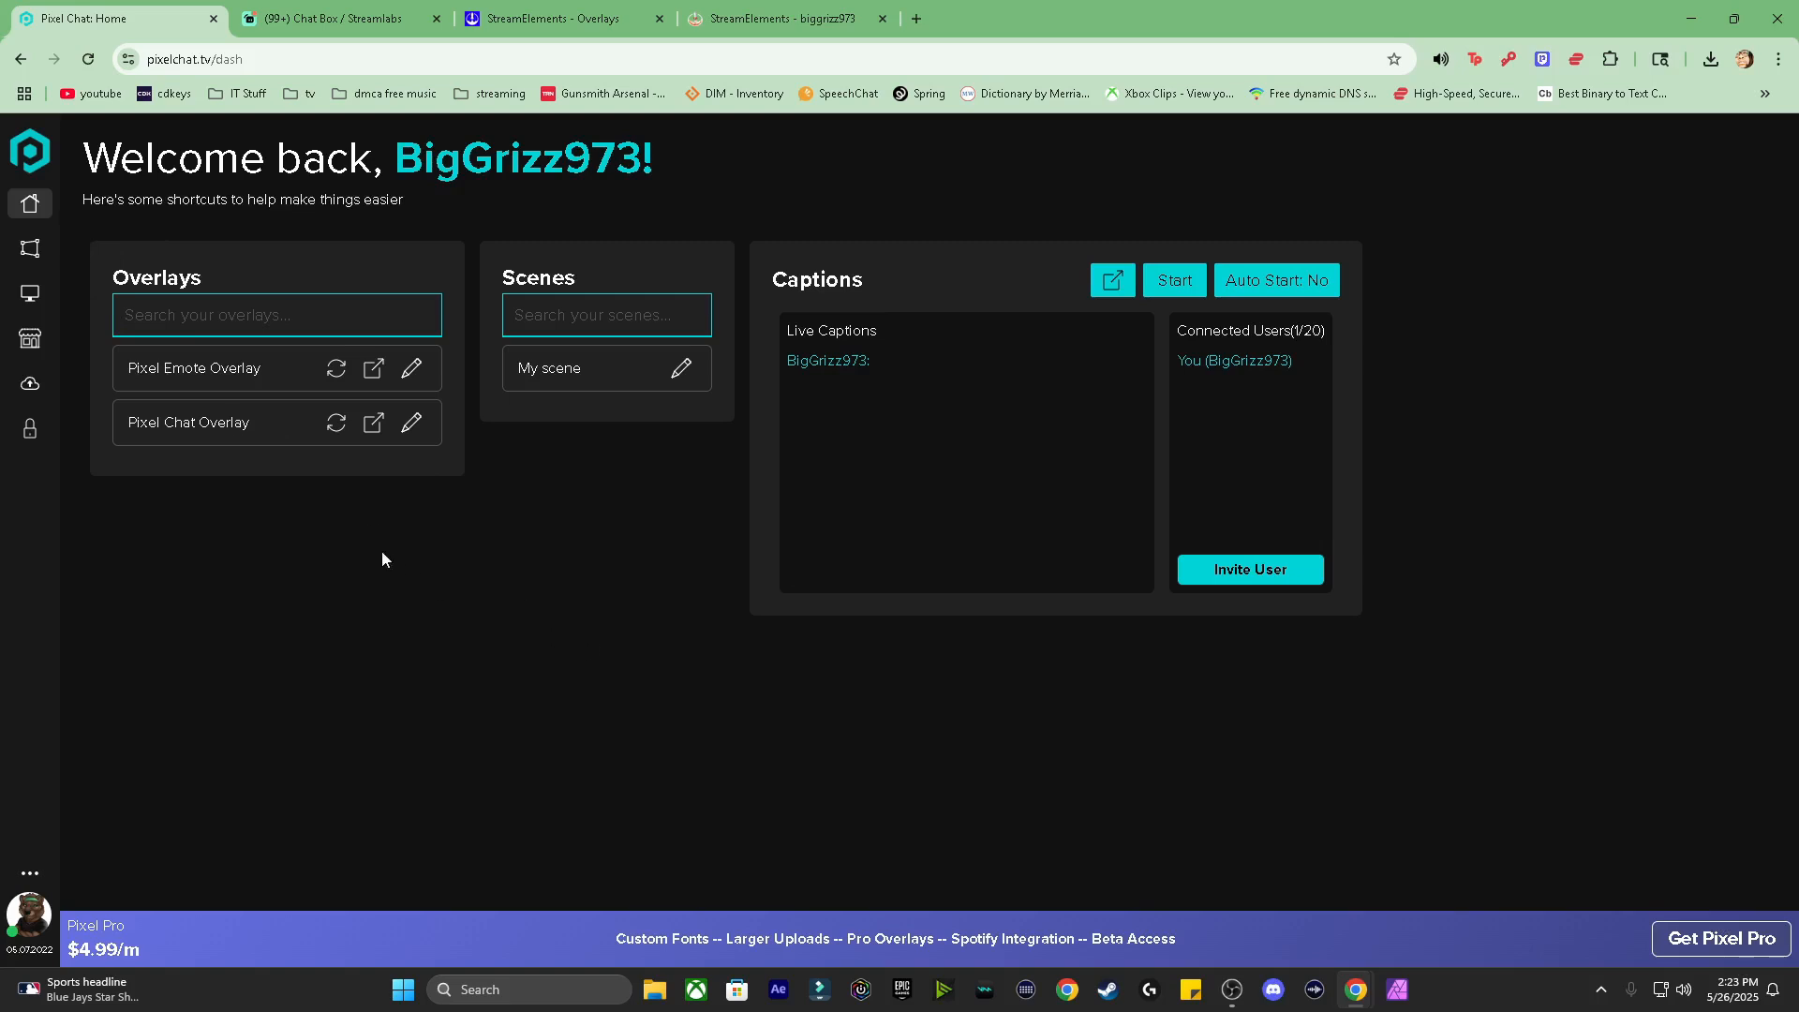
left_click(30, 249)
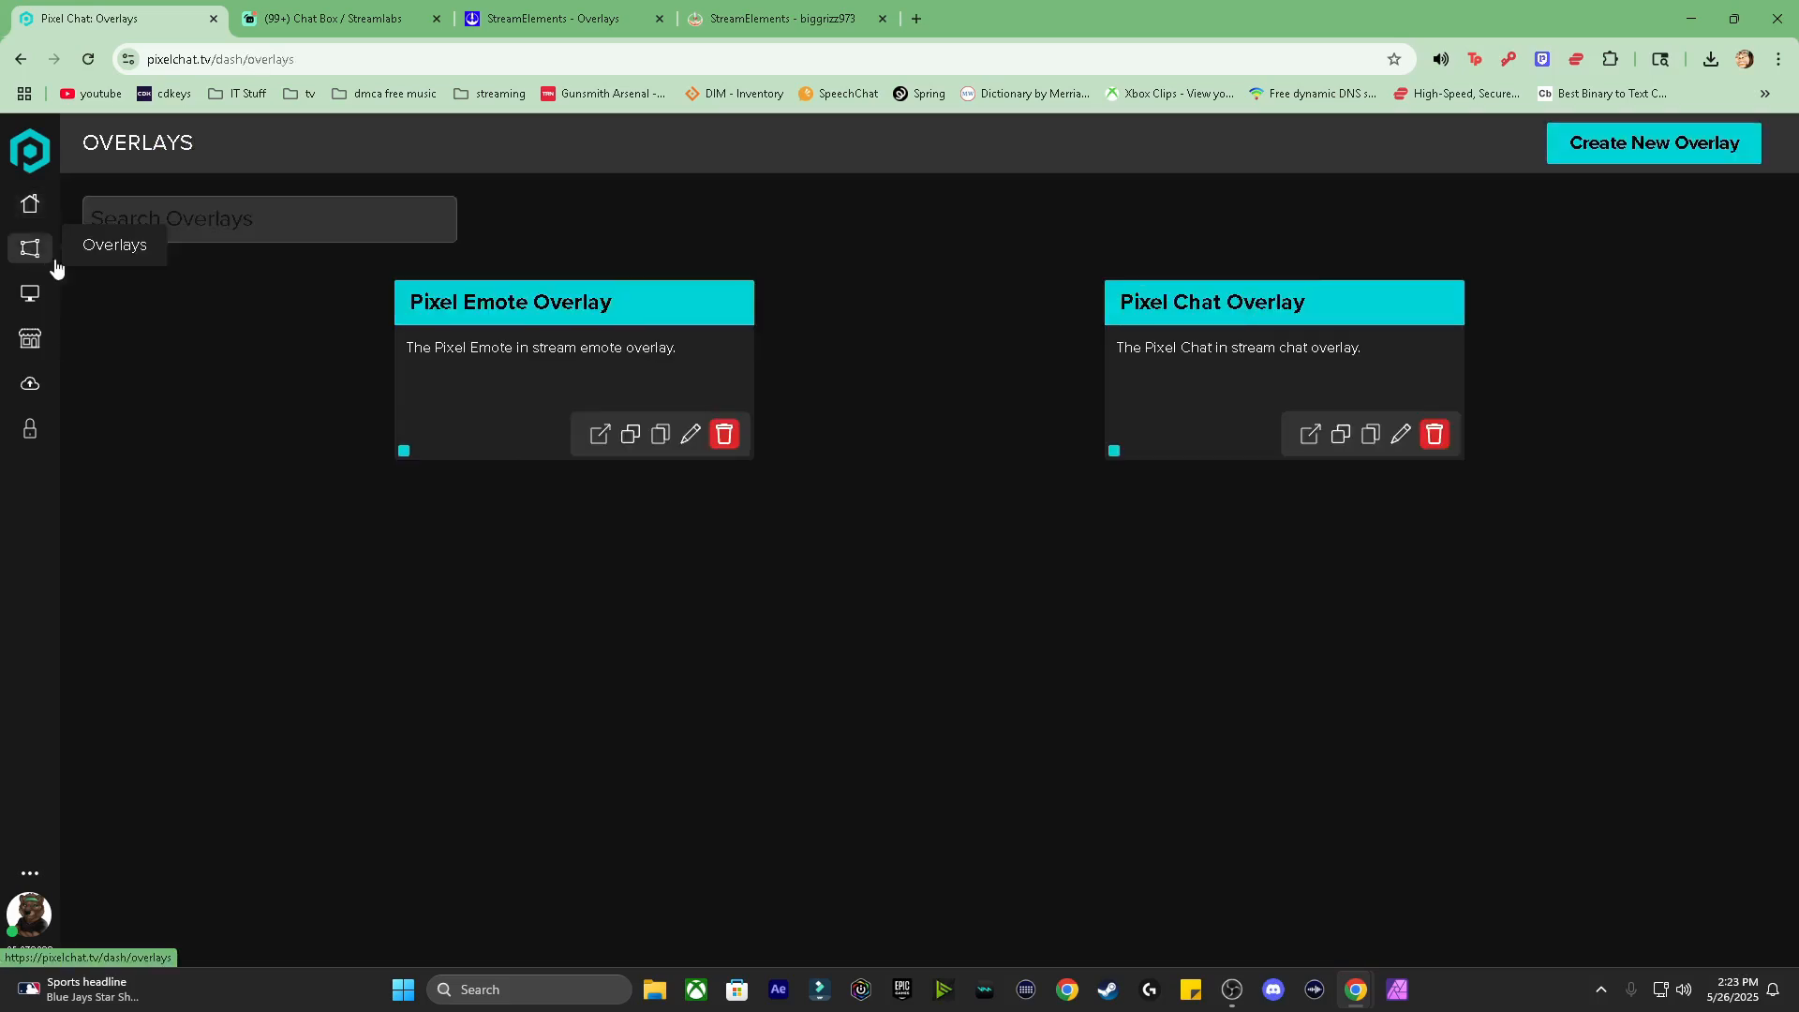
left_click(1631, 150)
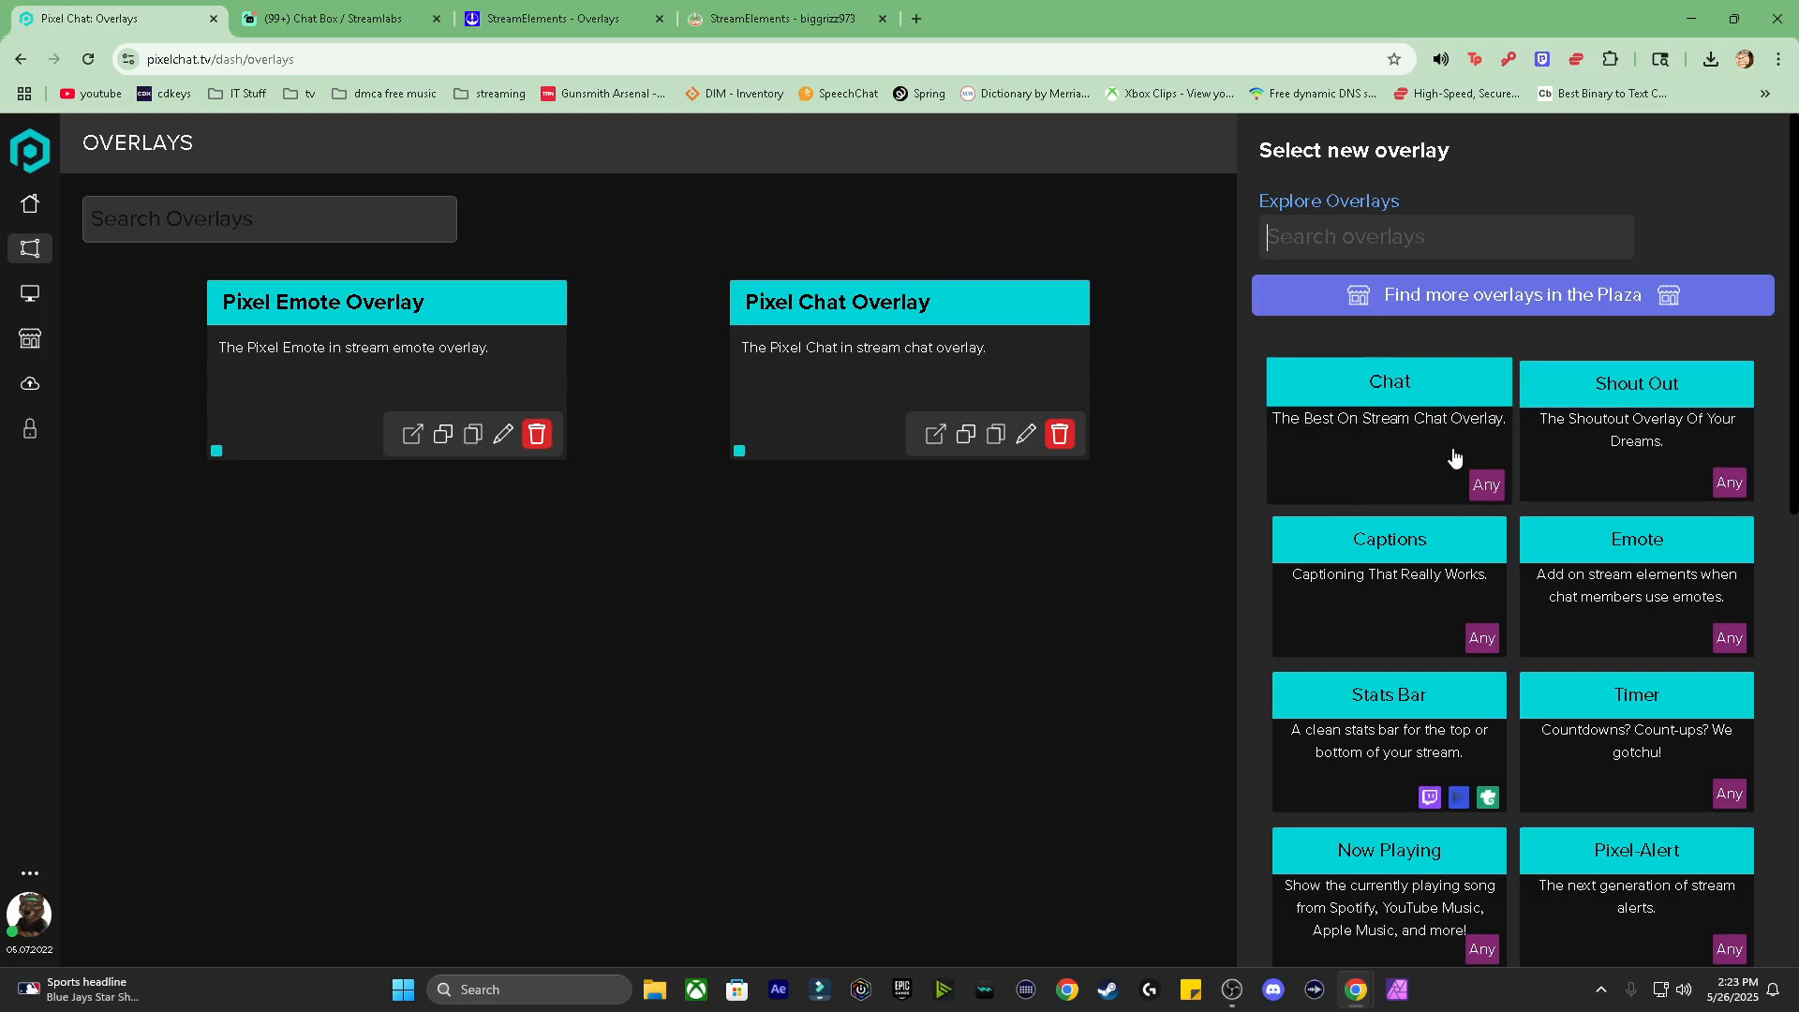
left_click(1162, 588)
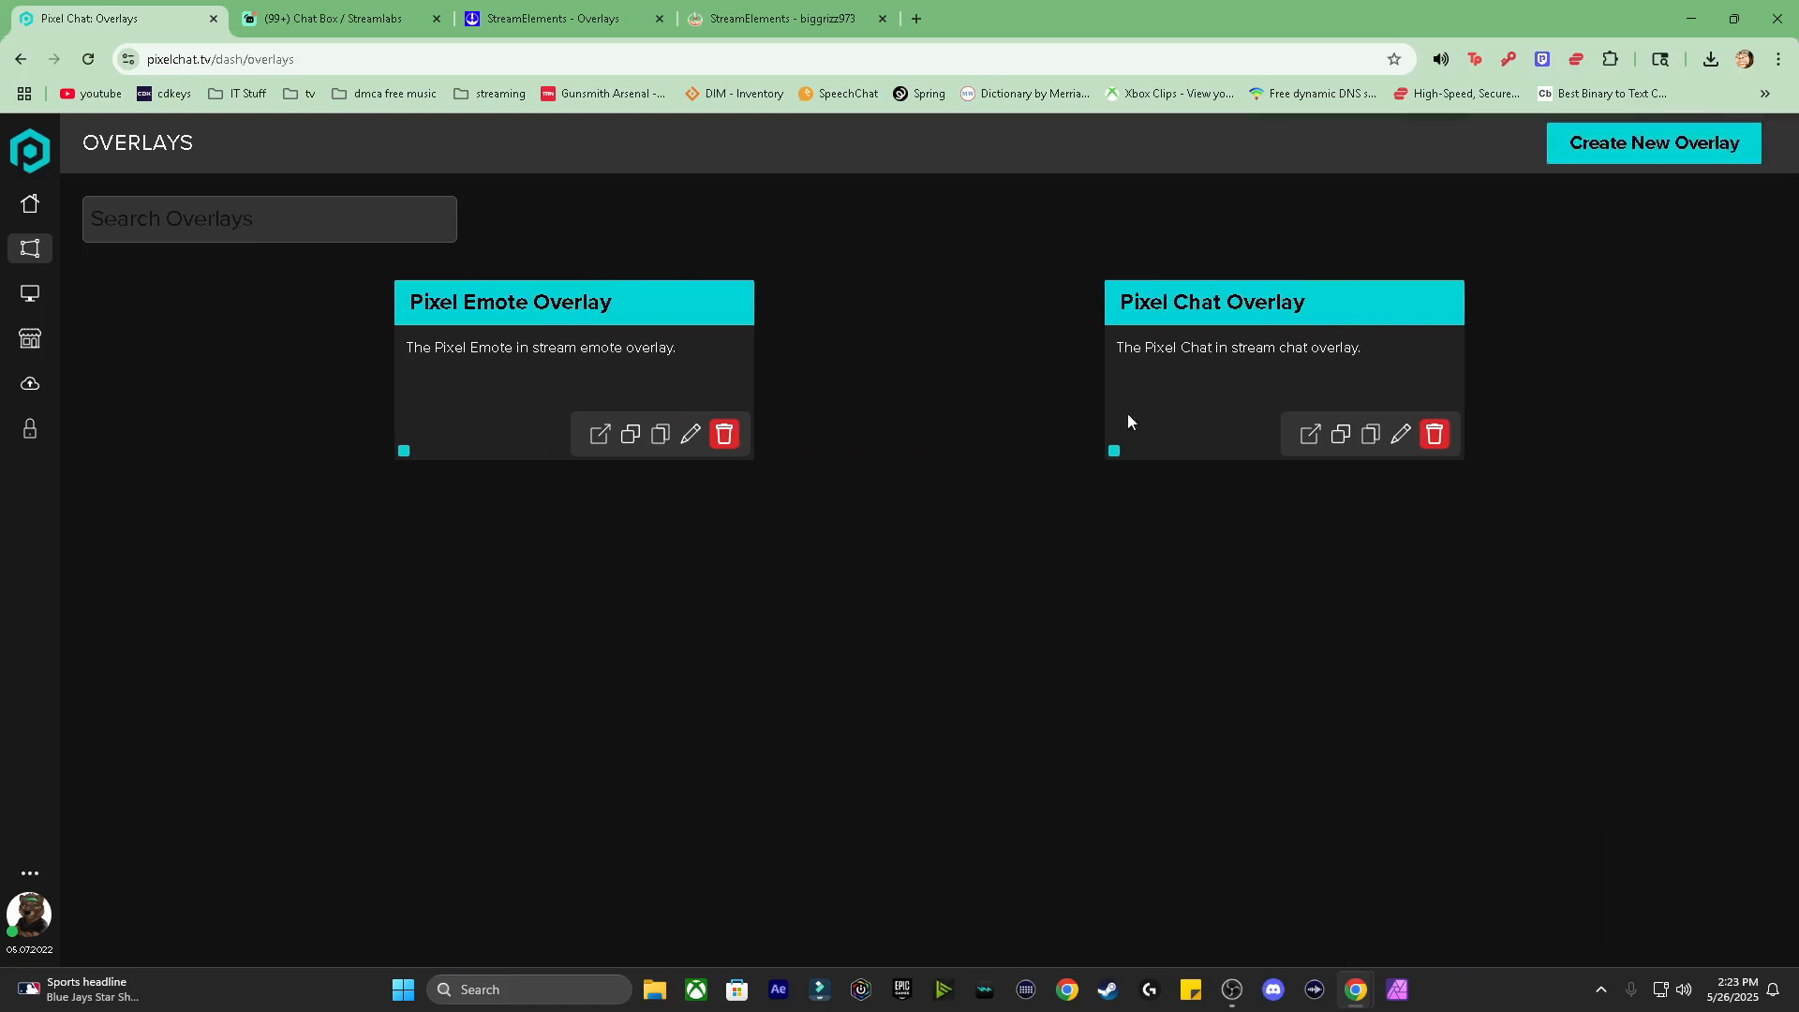
left_click(1403, 437)
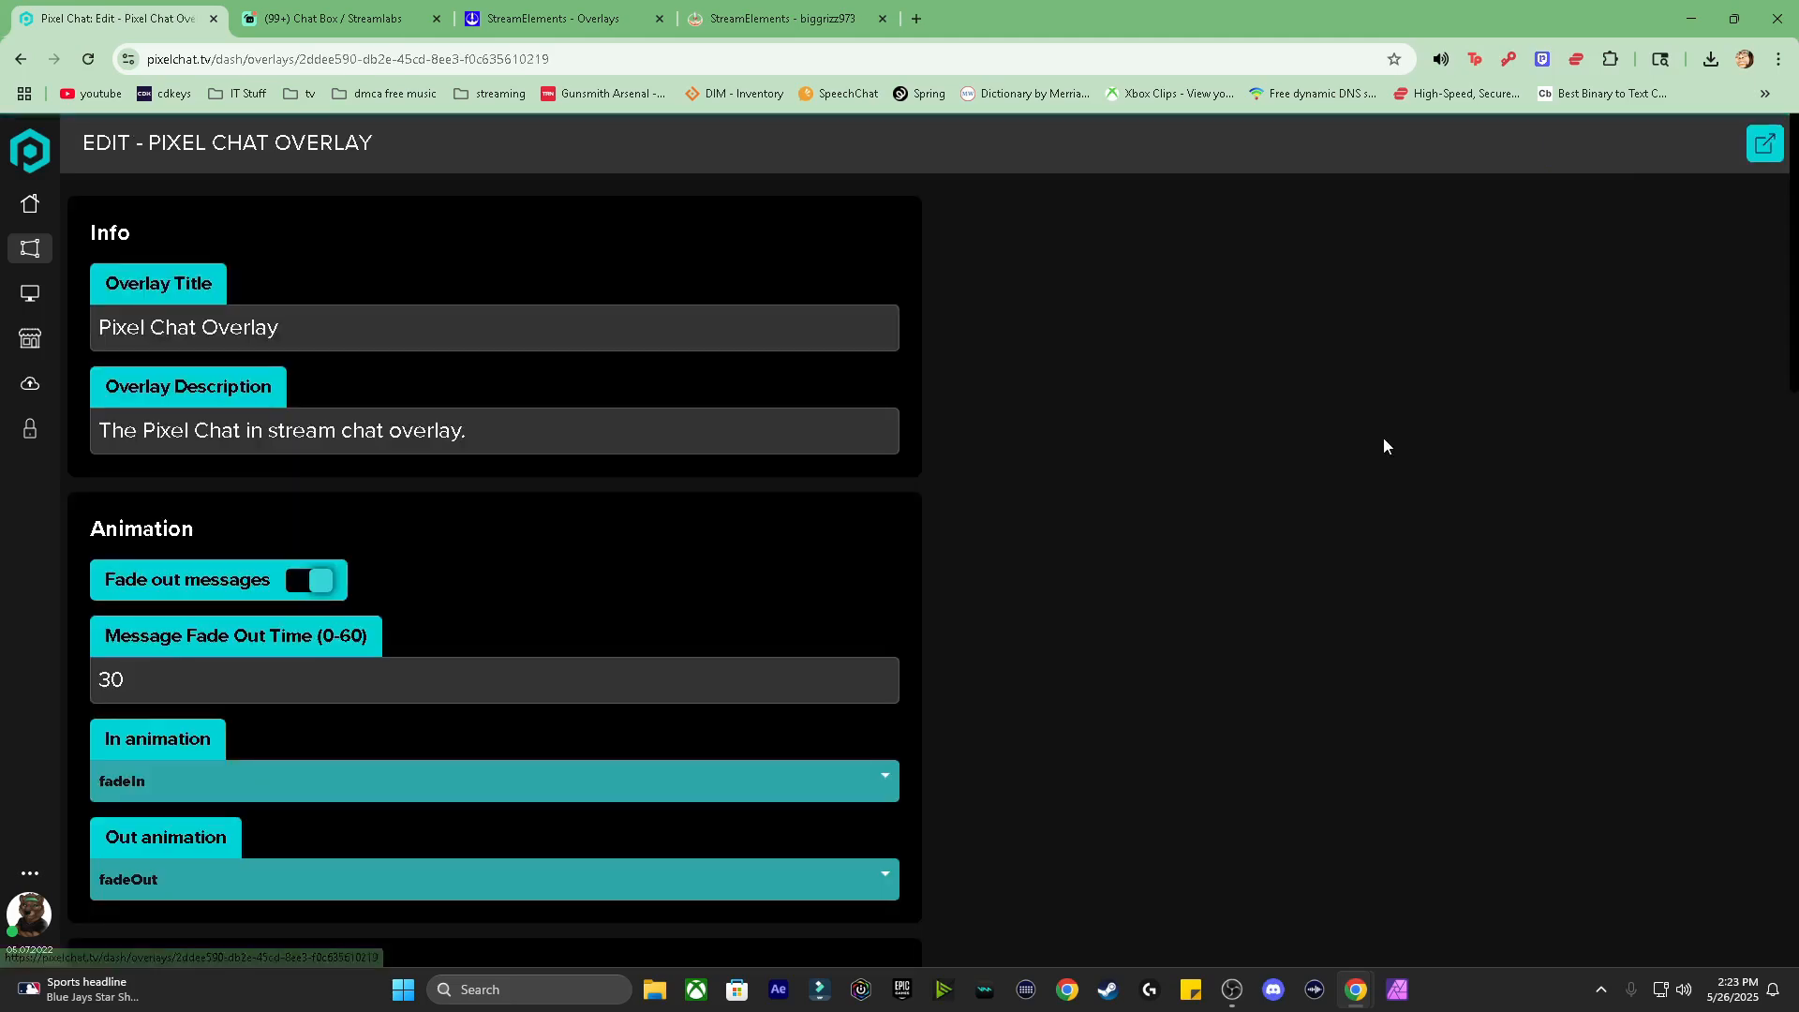
Step: Scroll through the Colors, Style and Other sections with a preview chat message showing
scroll(656, 506, "down", 2)
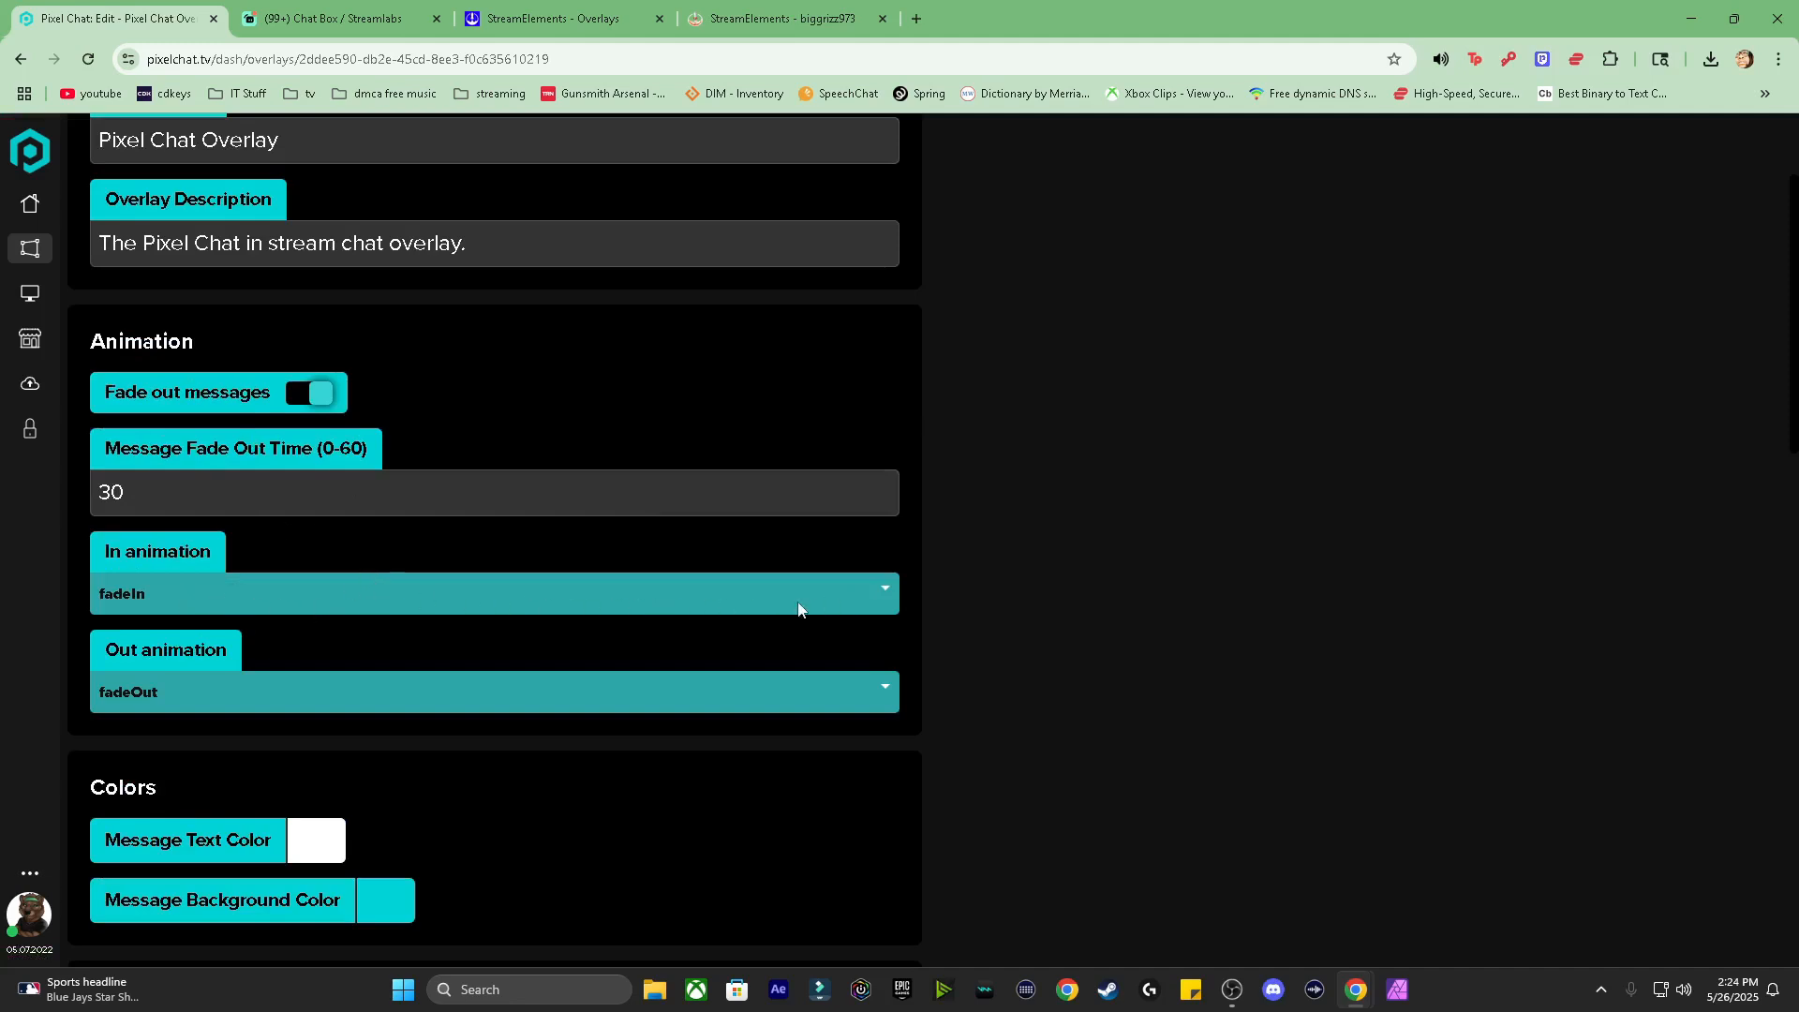
scroll(703, 649, "down", 2)
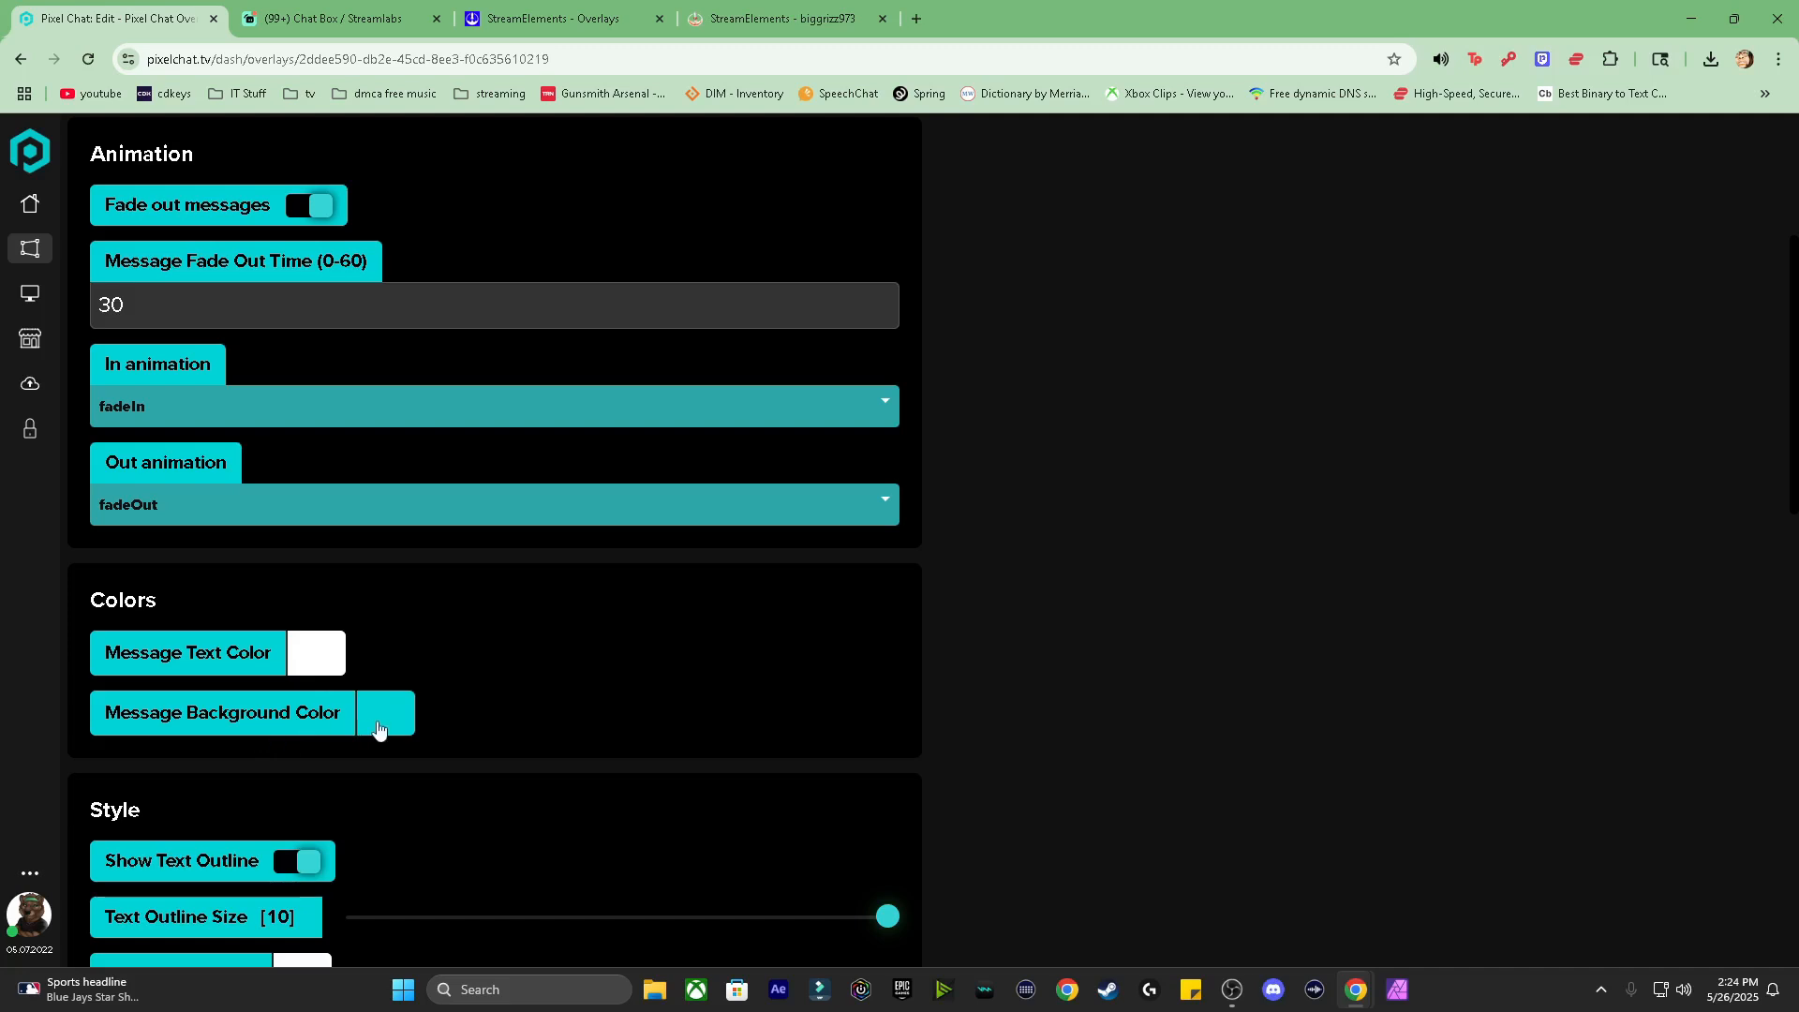
scroll(377, 727, "down", 4)
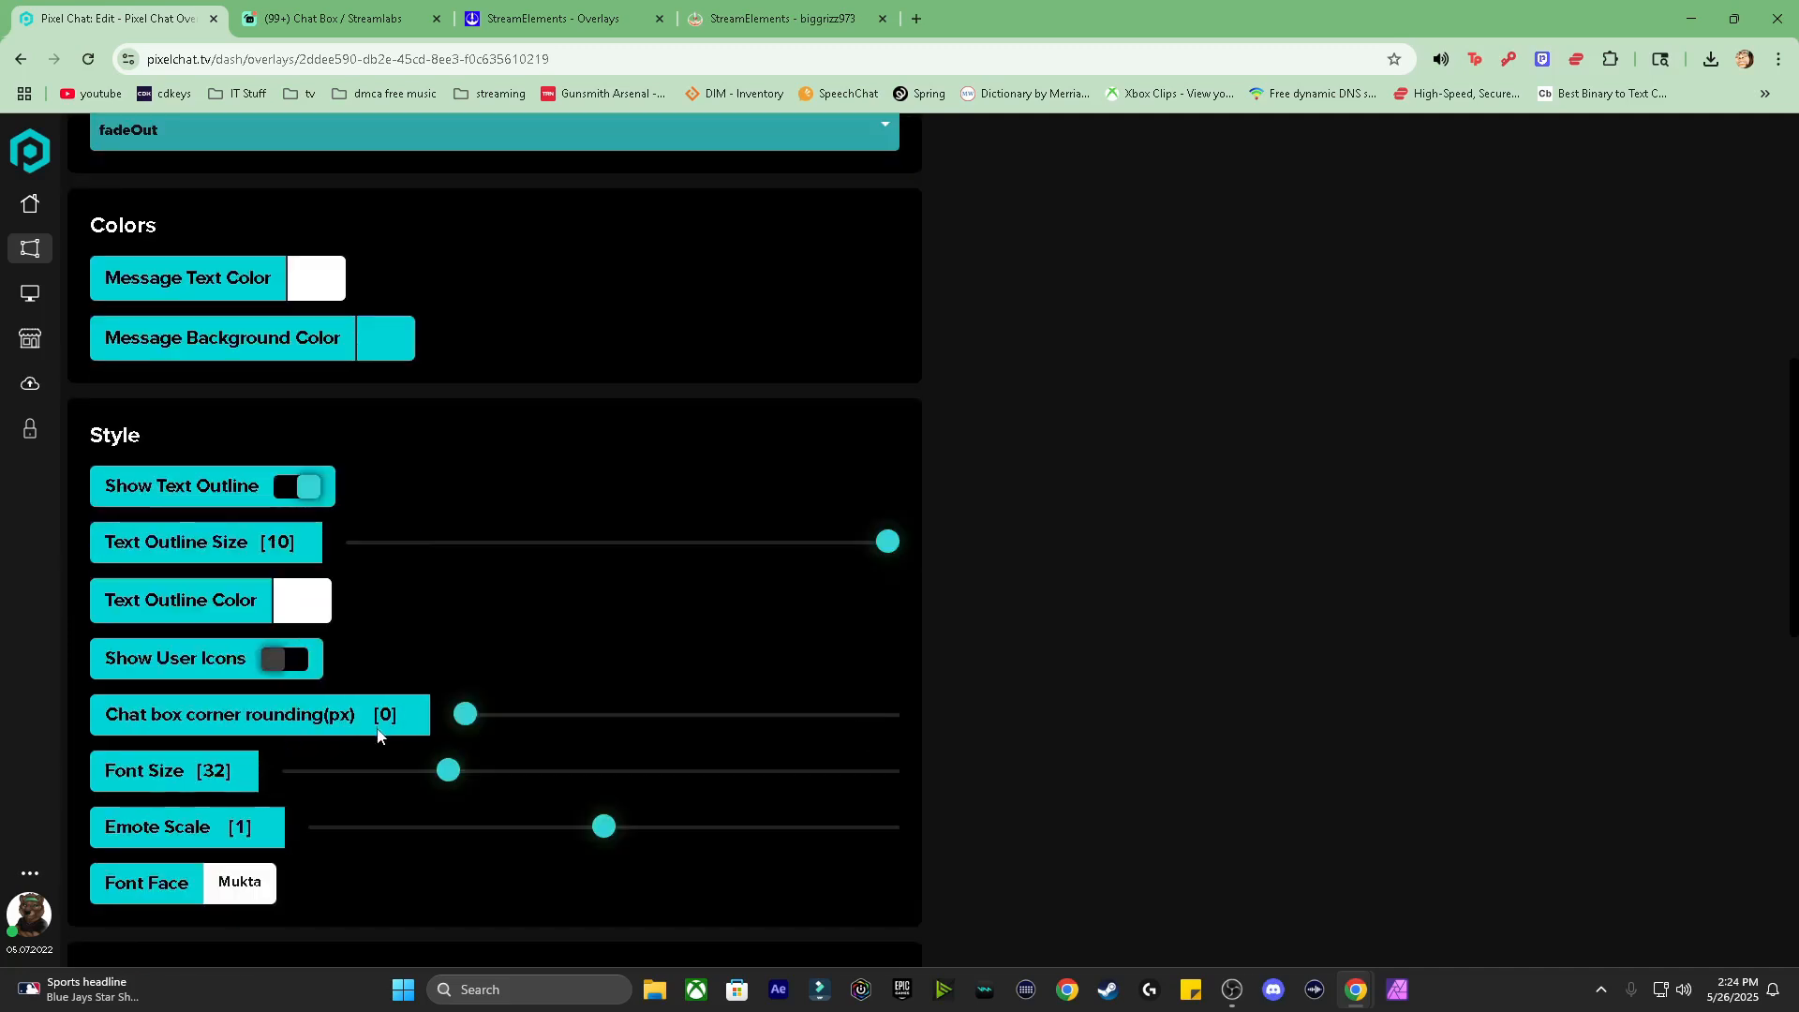
scroll(712, 793, "down", 2)
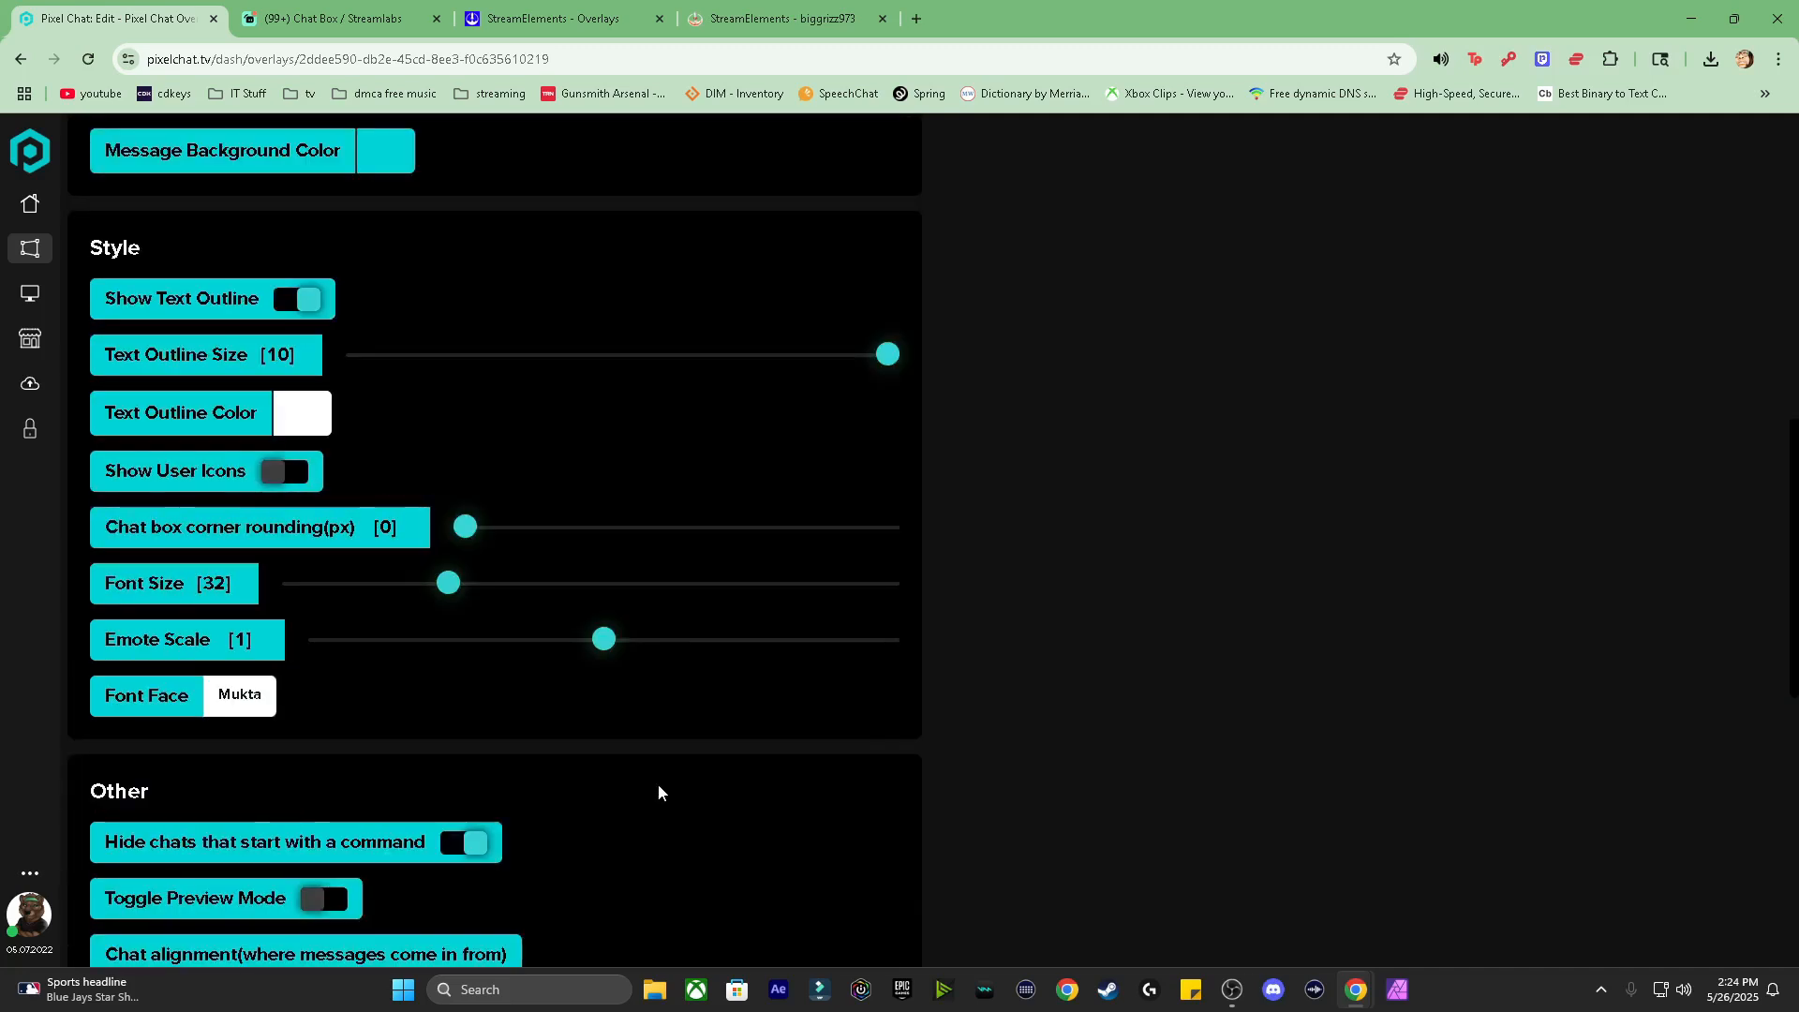
scroll(634, 703, "down", 2)
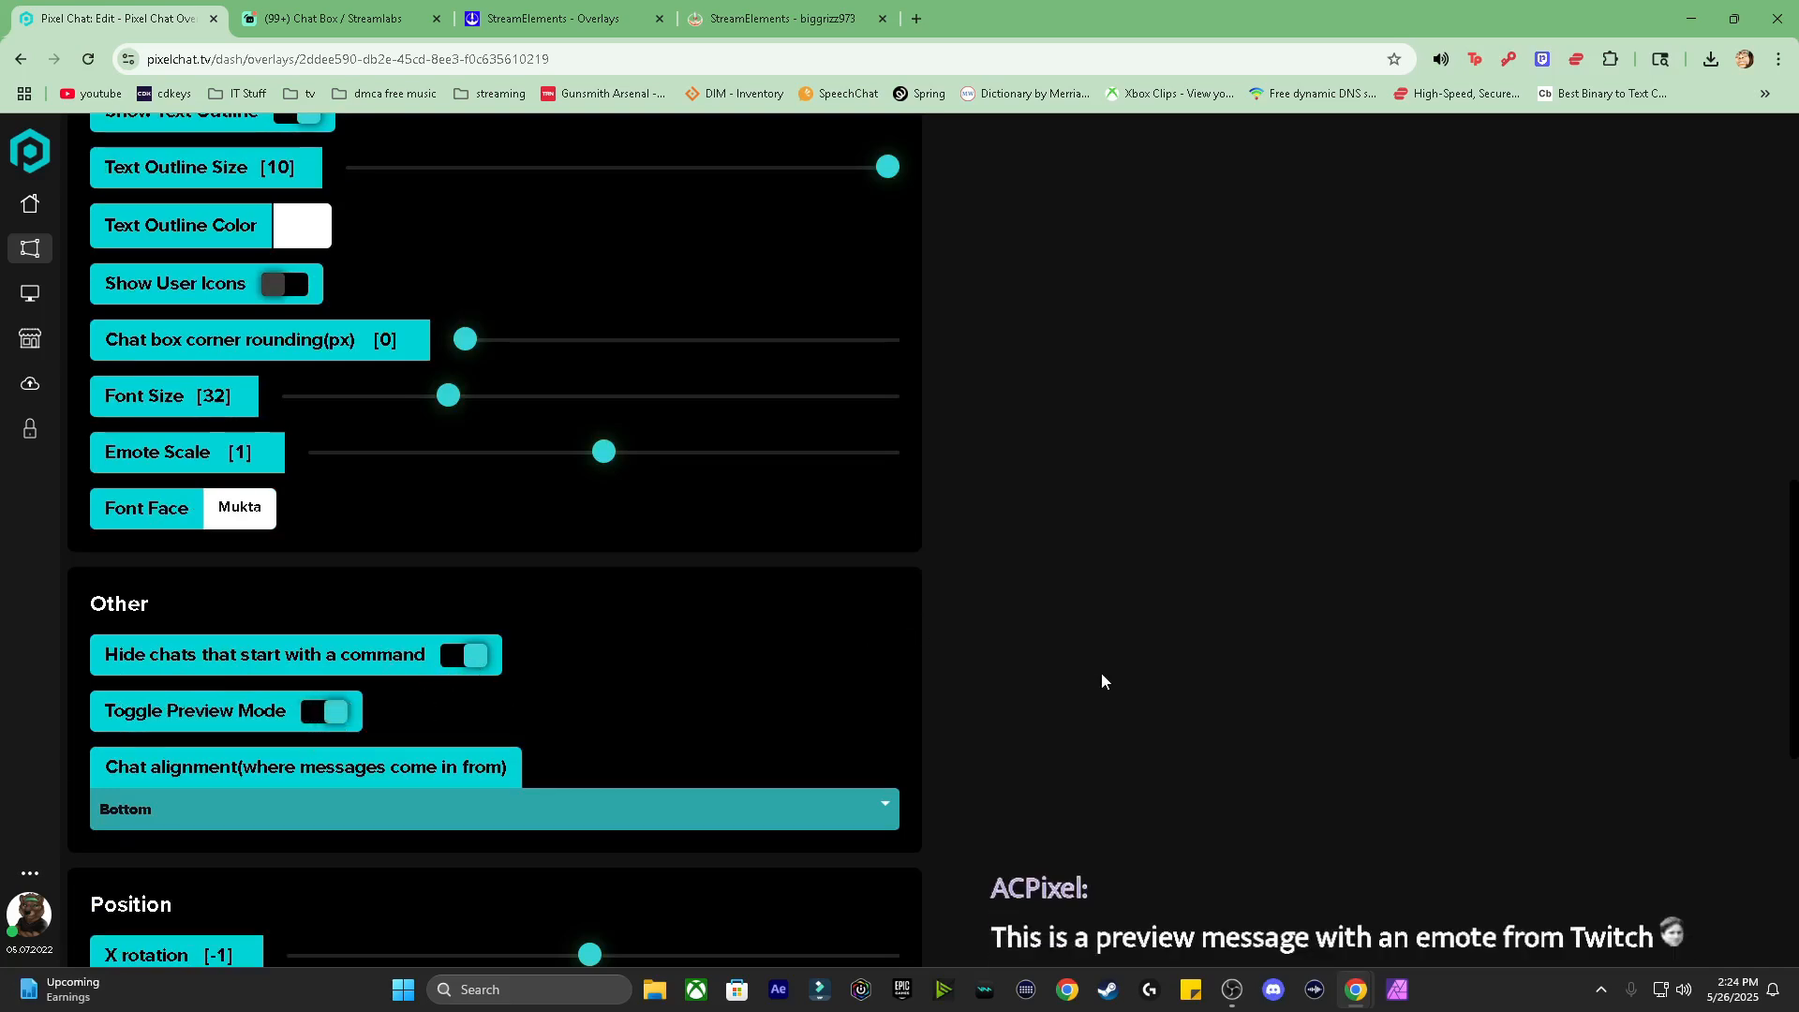
Step: Scroll down to the overlay's Position and Users sections beside the preview messages
scroll(1100, 672, "down", 2)
scroll(813, 661, "down", 4)
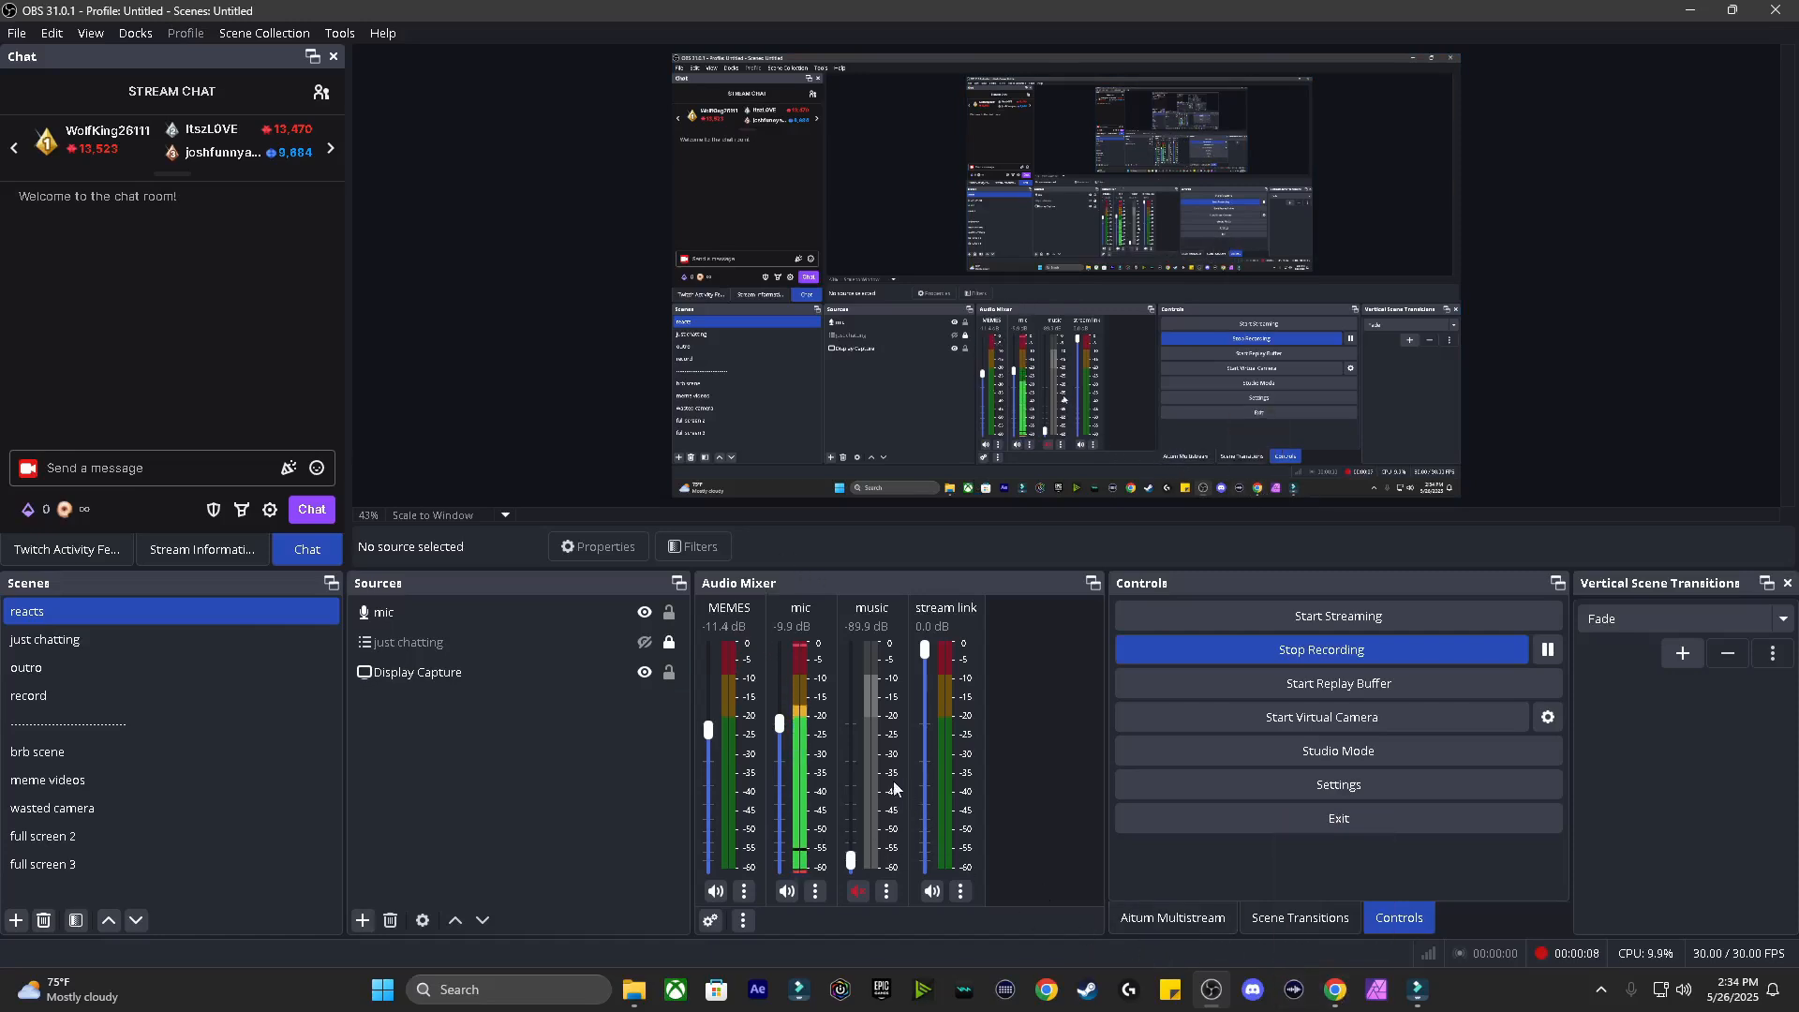
Step: Add a Browser source named 'chatbox' to the reacts scene with the Streamlabs chat box widget URL pasted in
left_click(510, 613)
left_click(524, 750)
left_click(362, 921)
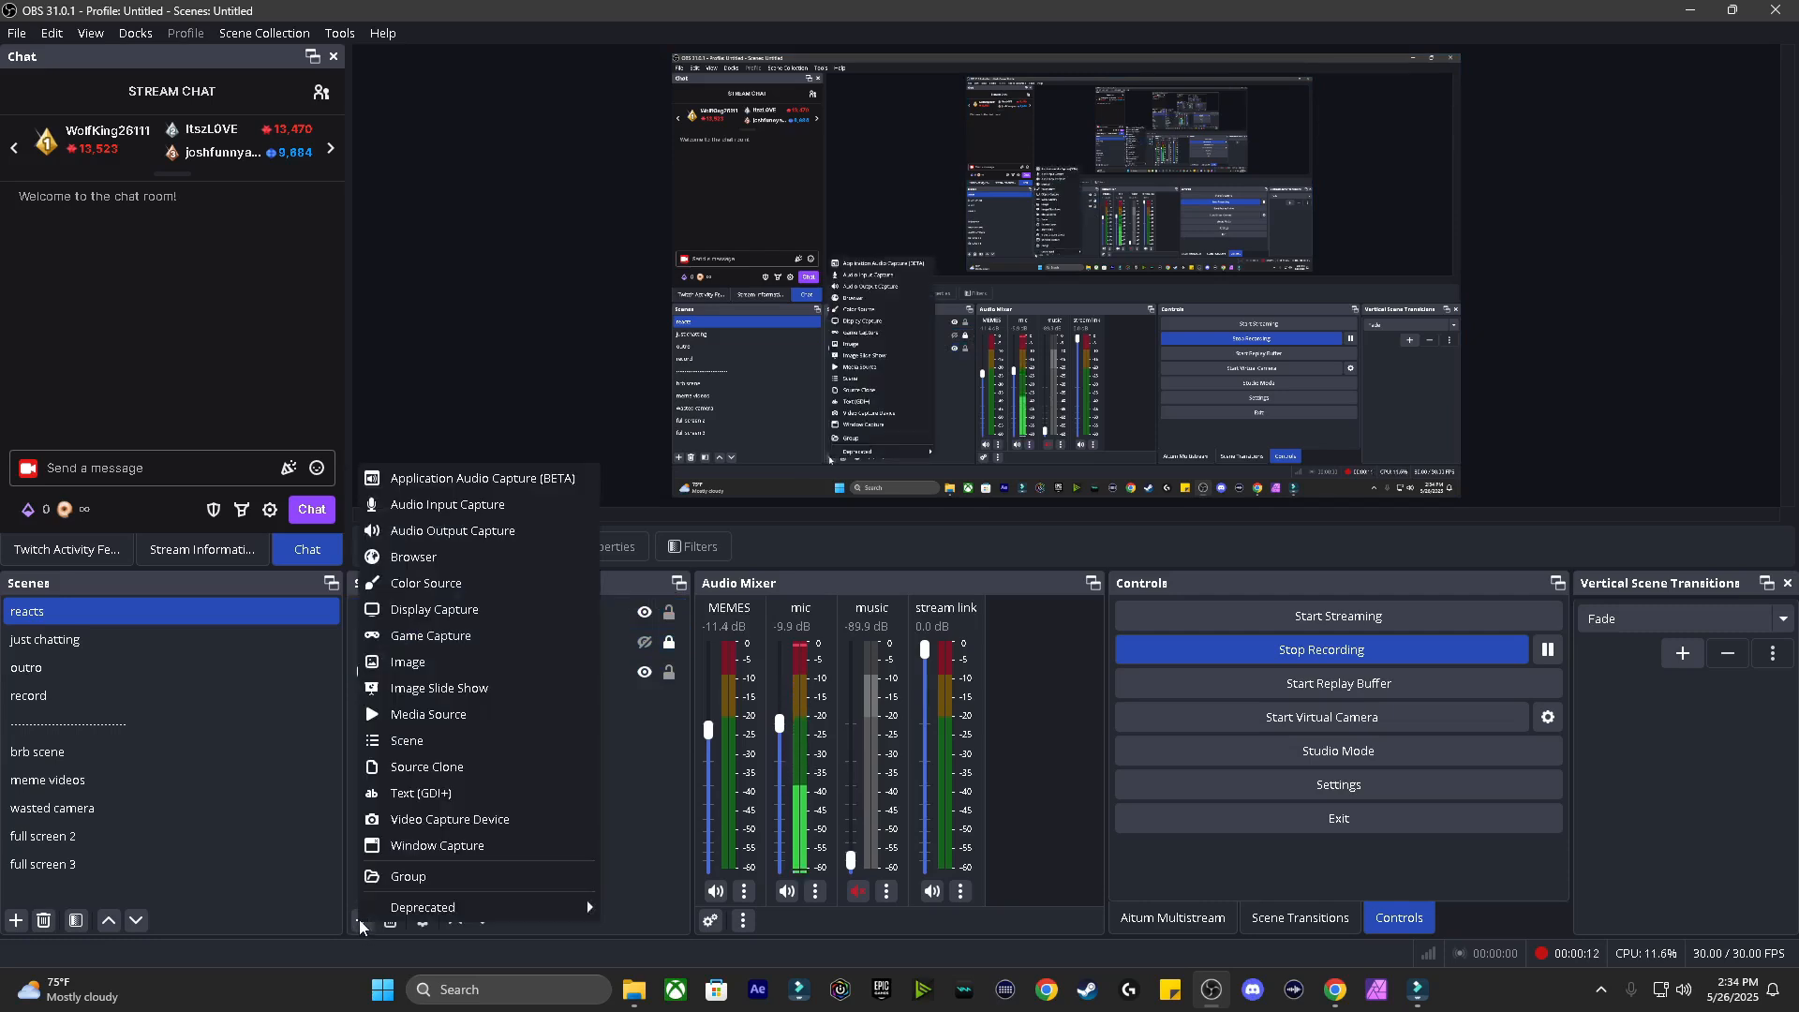
left_click(425, 559)
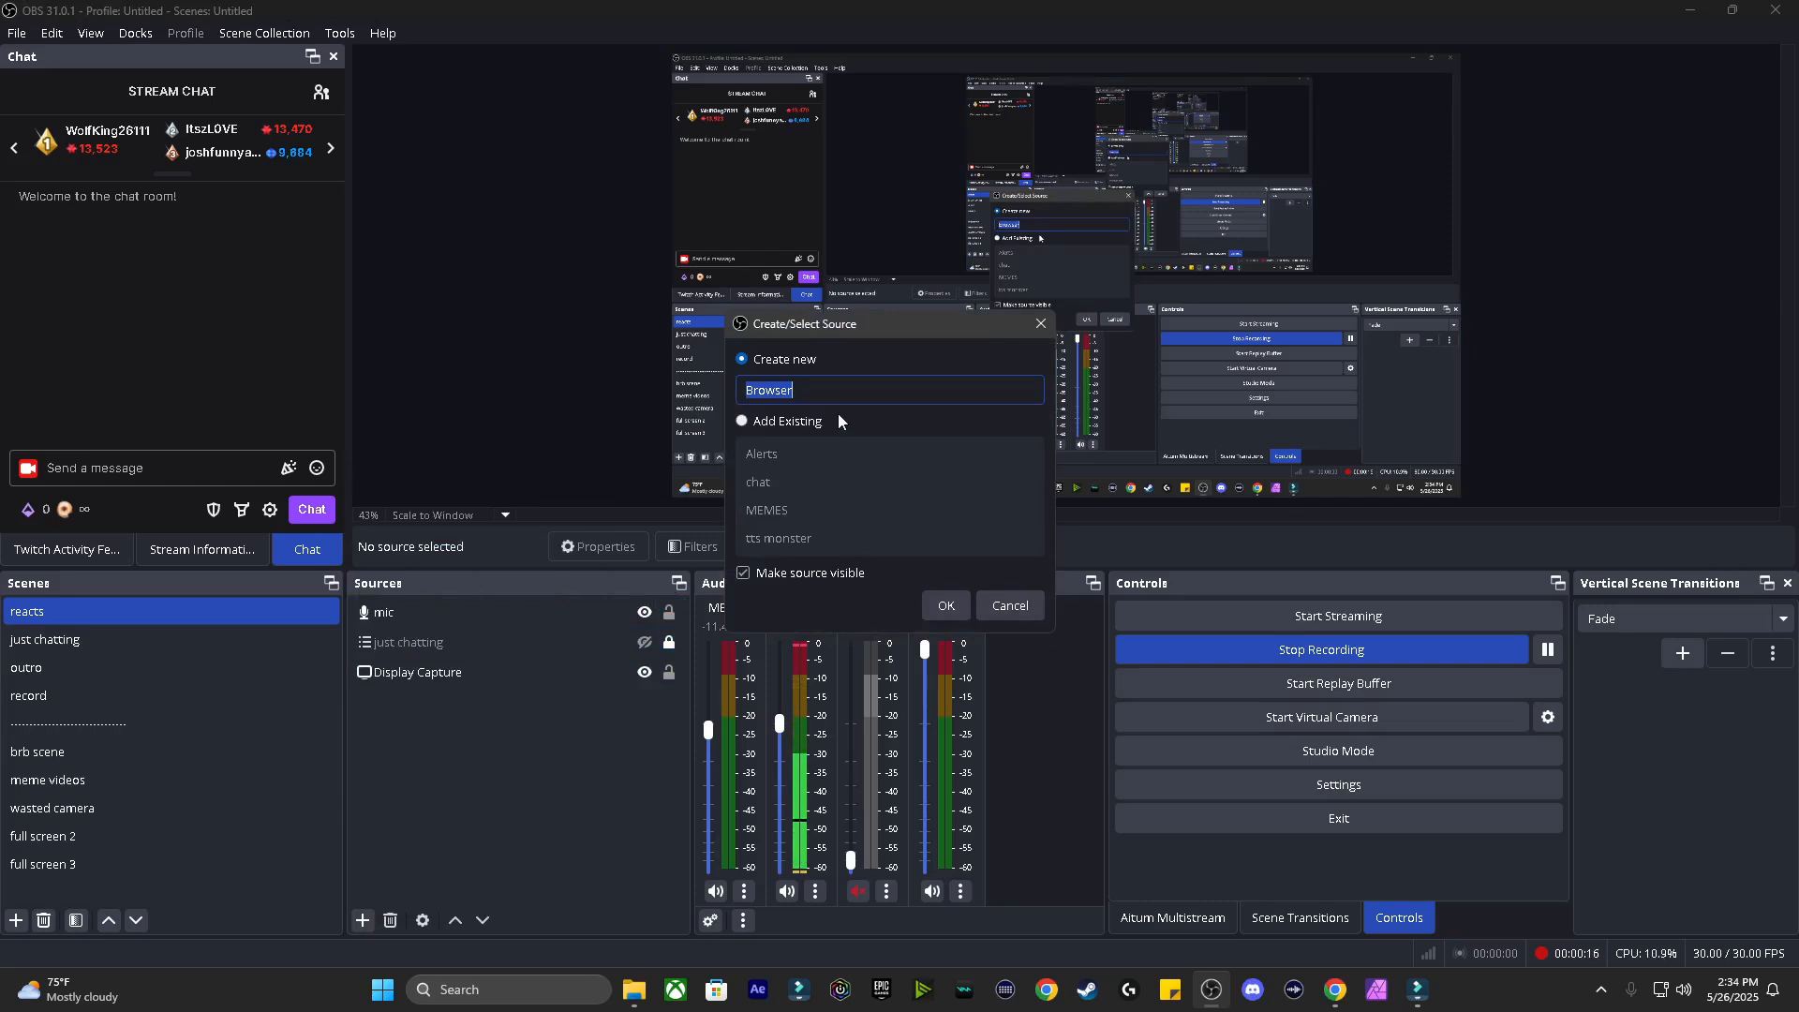
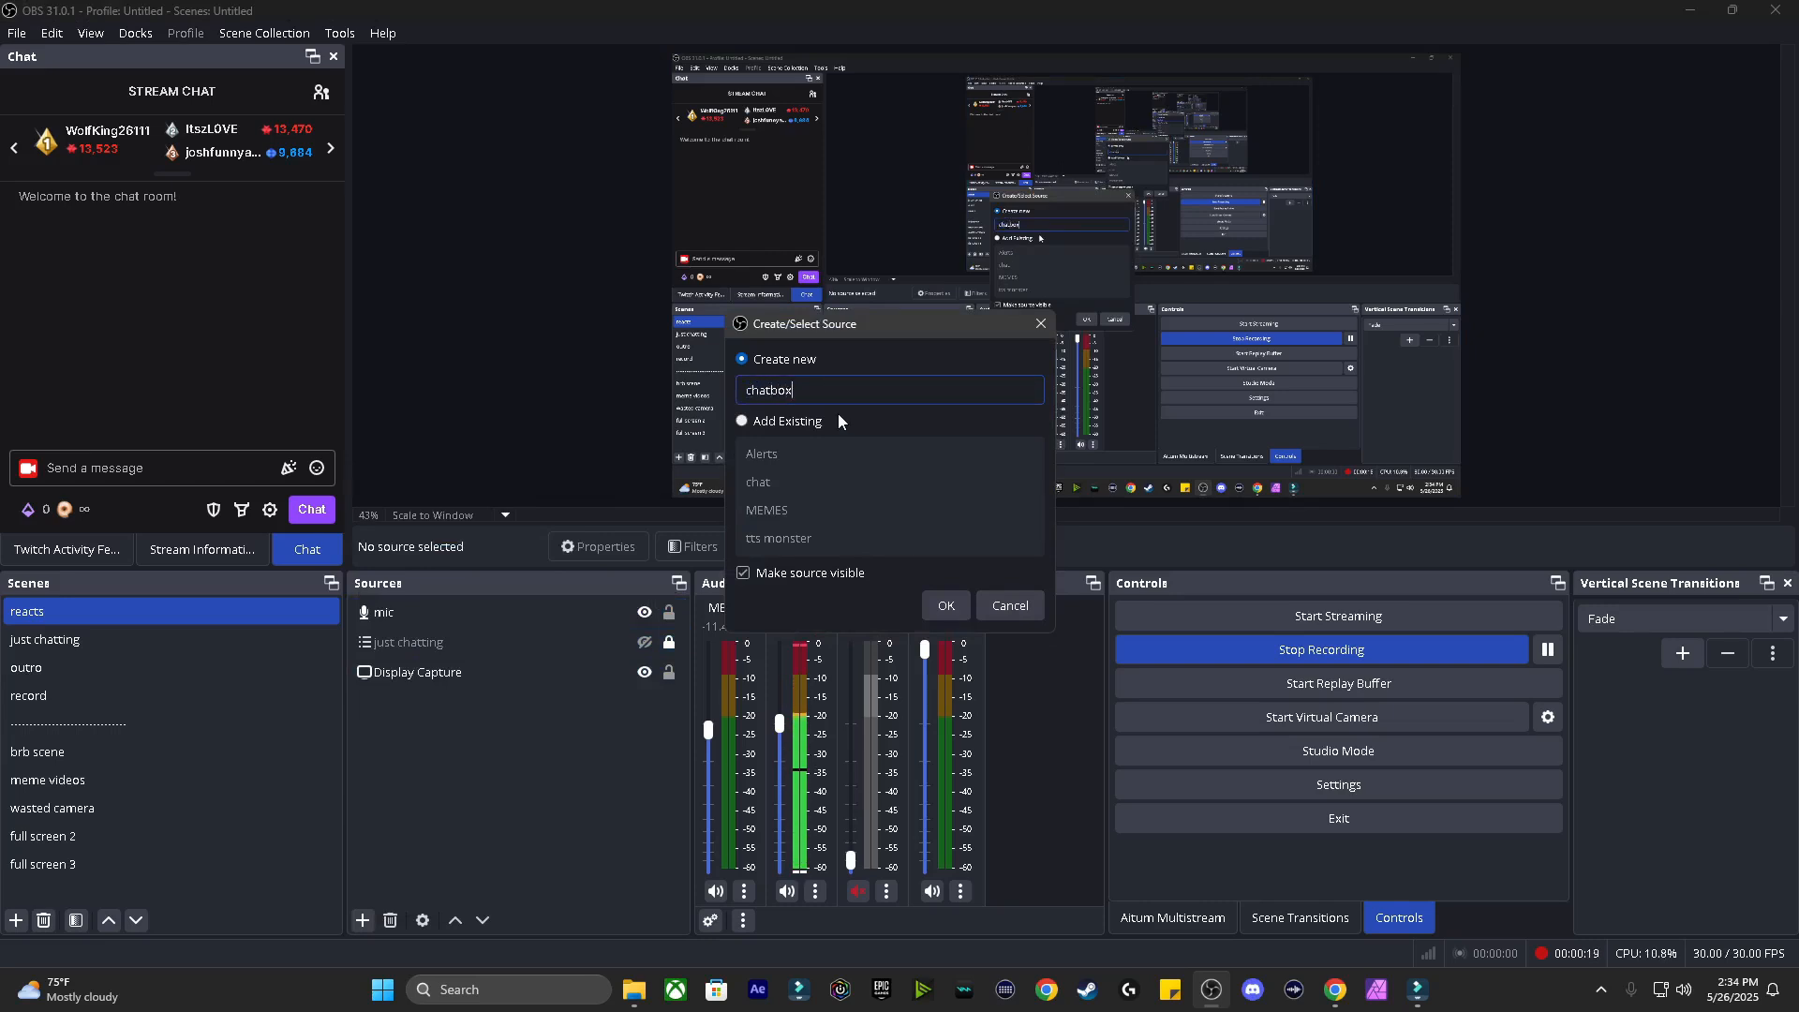
key("Return")
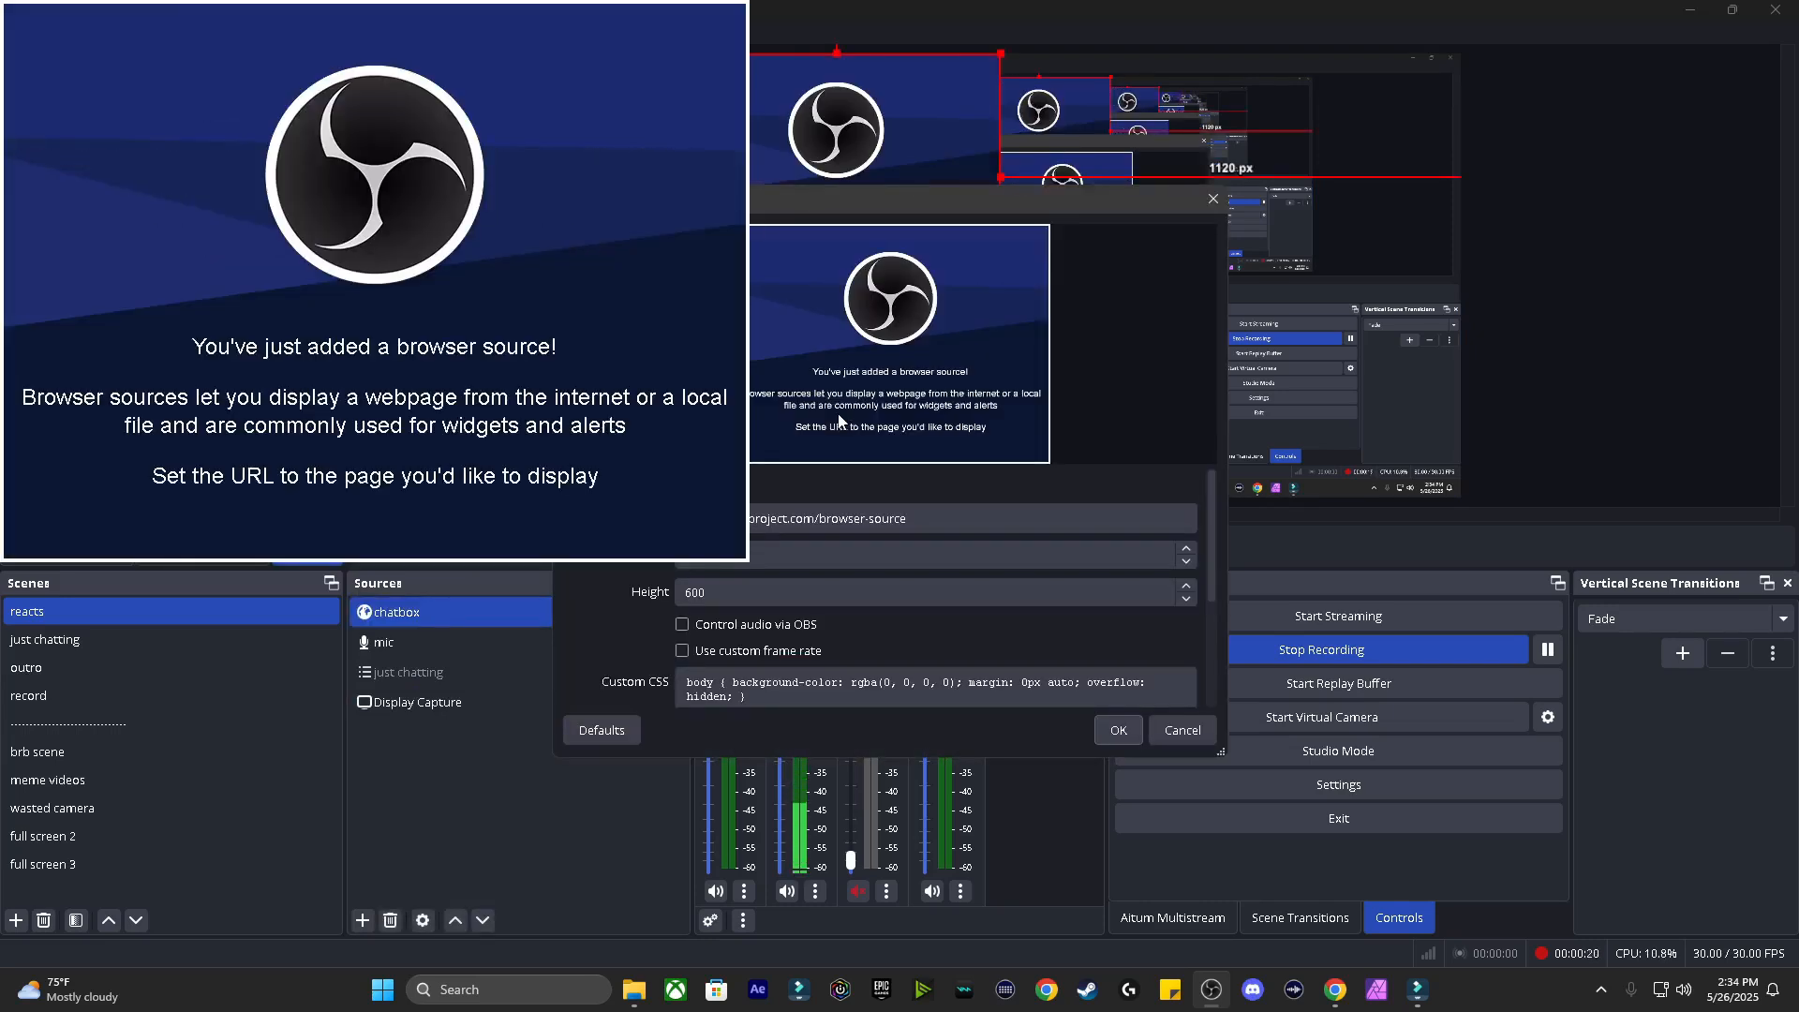
key("ctrl+a")
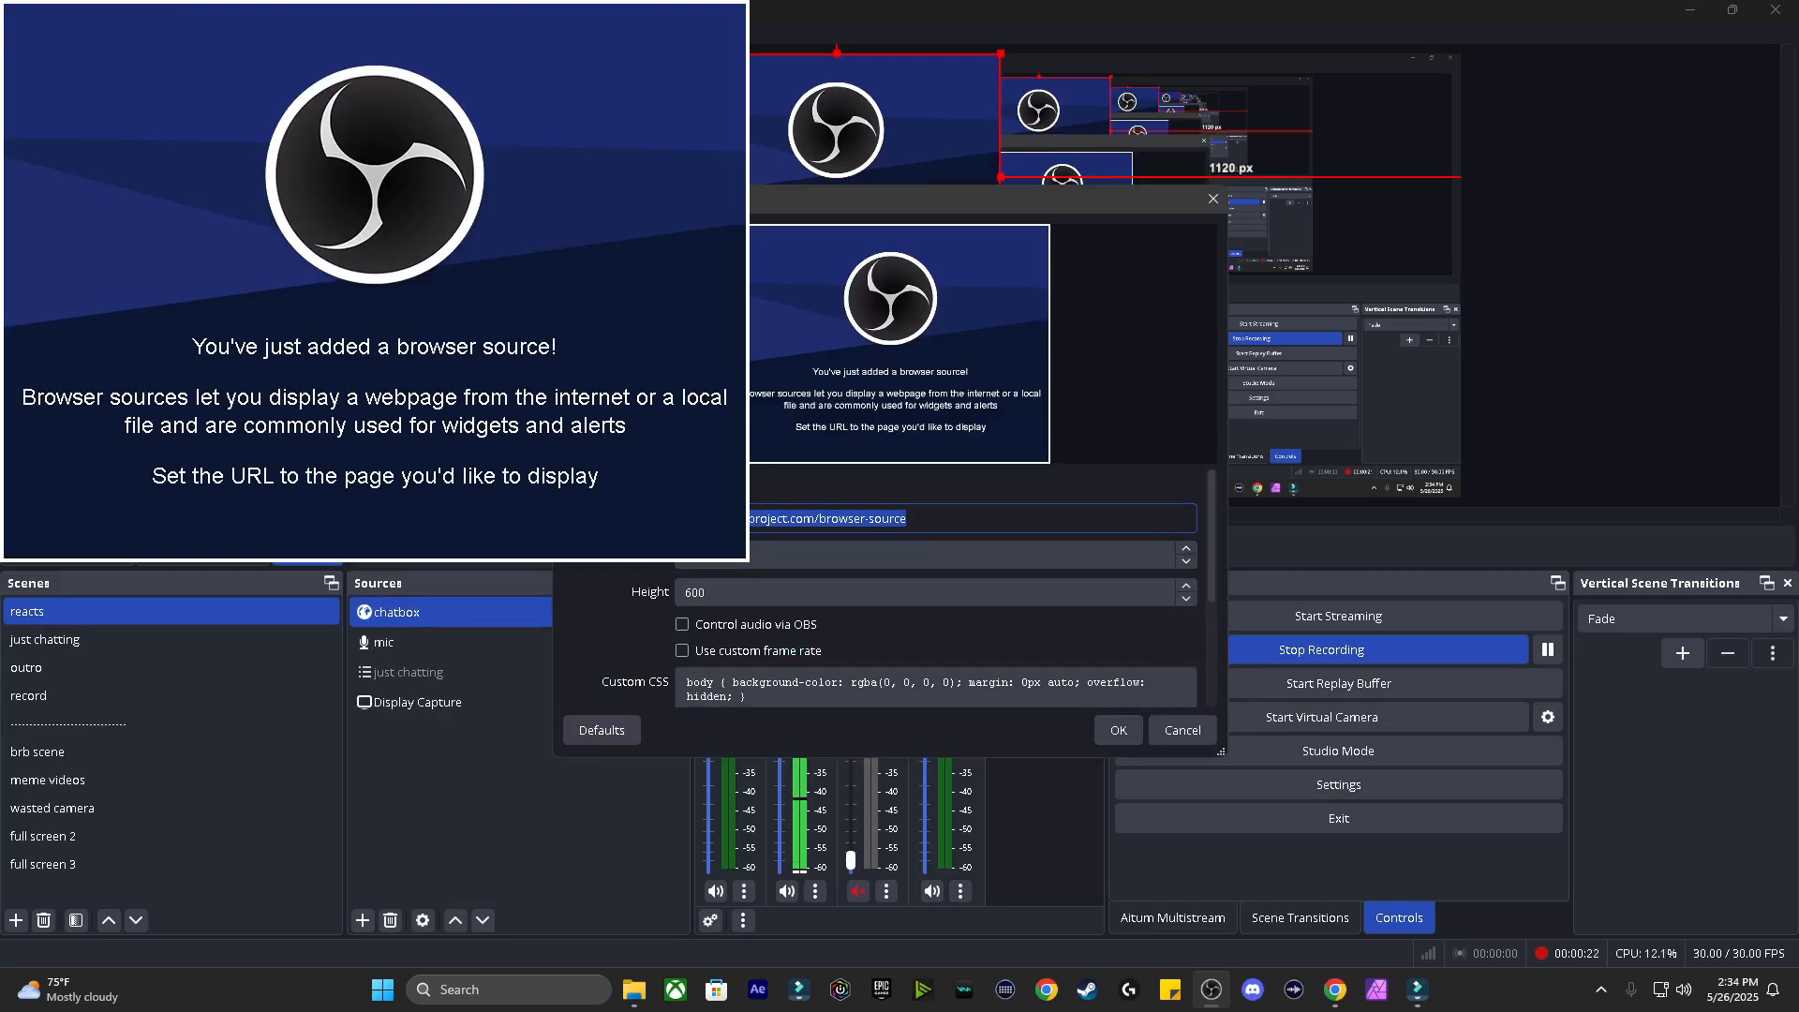
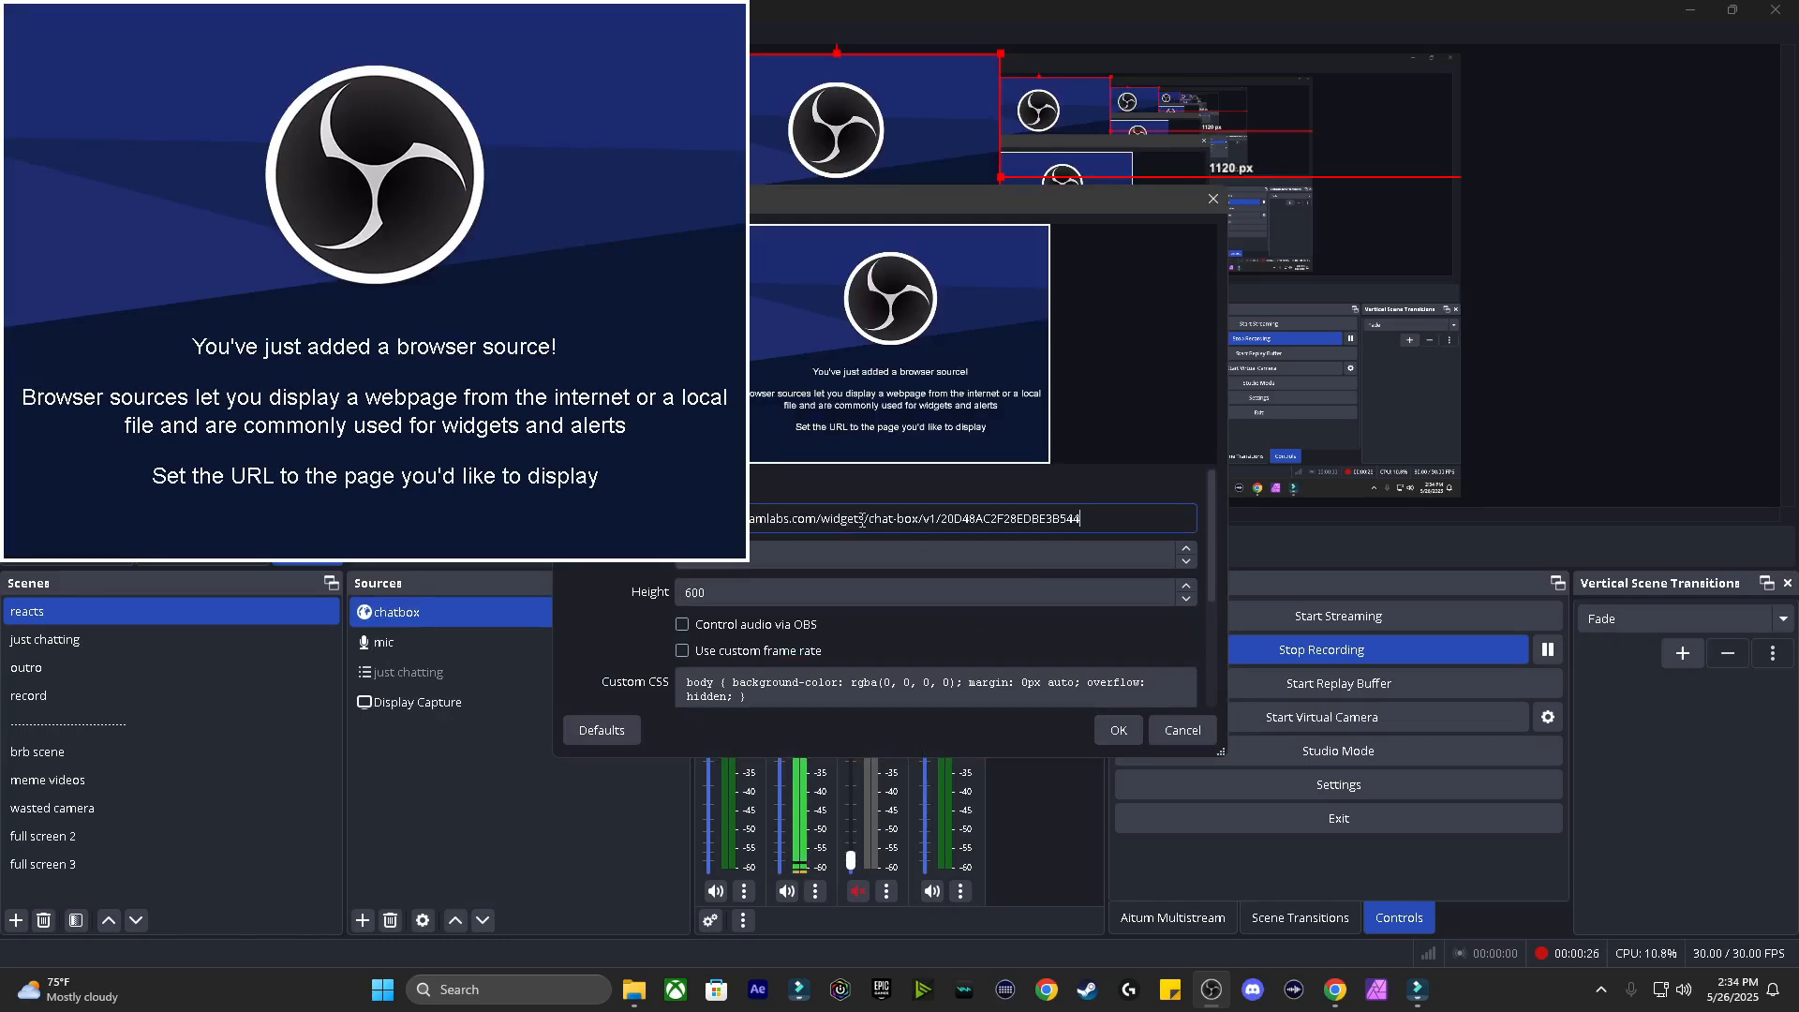
Step: Apply the chatbox settings, resize it into the canvas's bottom-right corner, and lock the source
left_click(1123, 732)
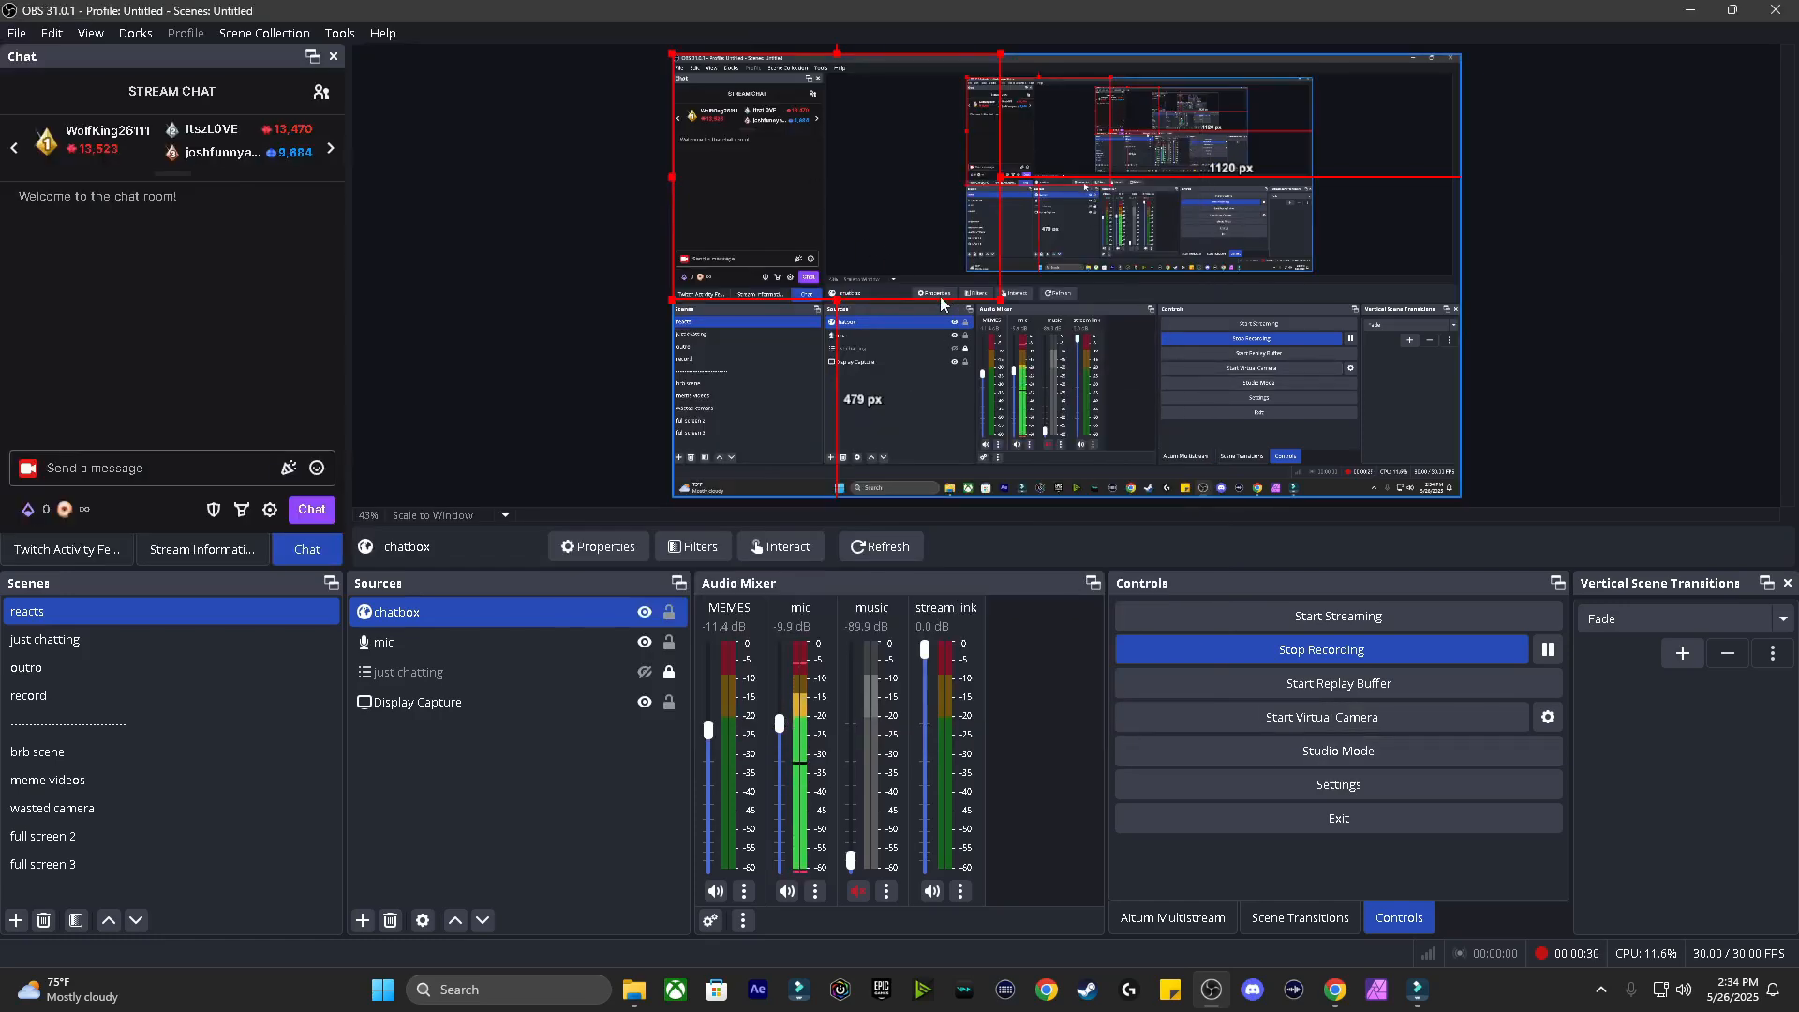
left_click_drag(947, 300, 1294, 454)
left_click_drag(1019, 341, 1147, 321)
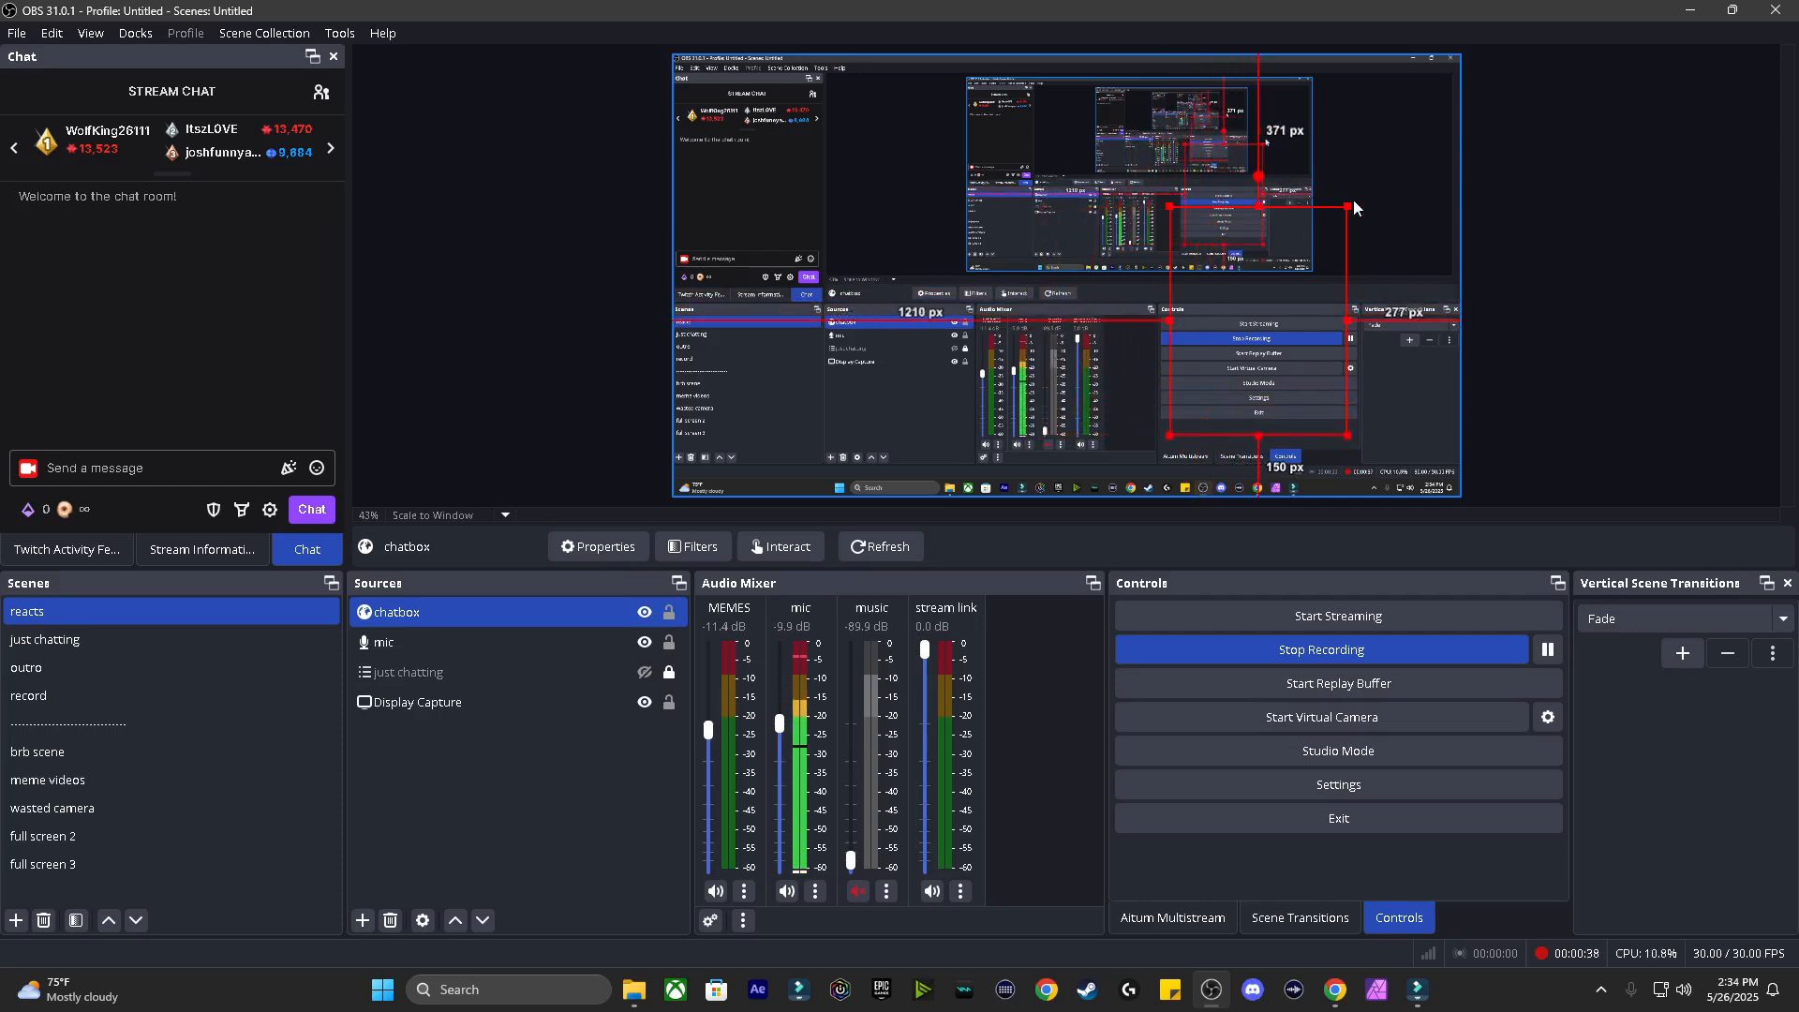
left_click_drag(1350, 205, 1398, 127)
left_click_drag(1294, 248, 1352, 306)
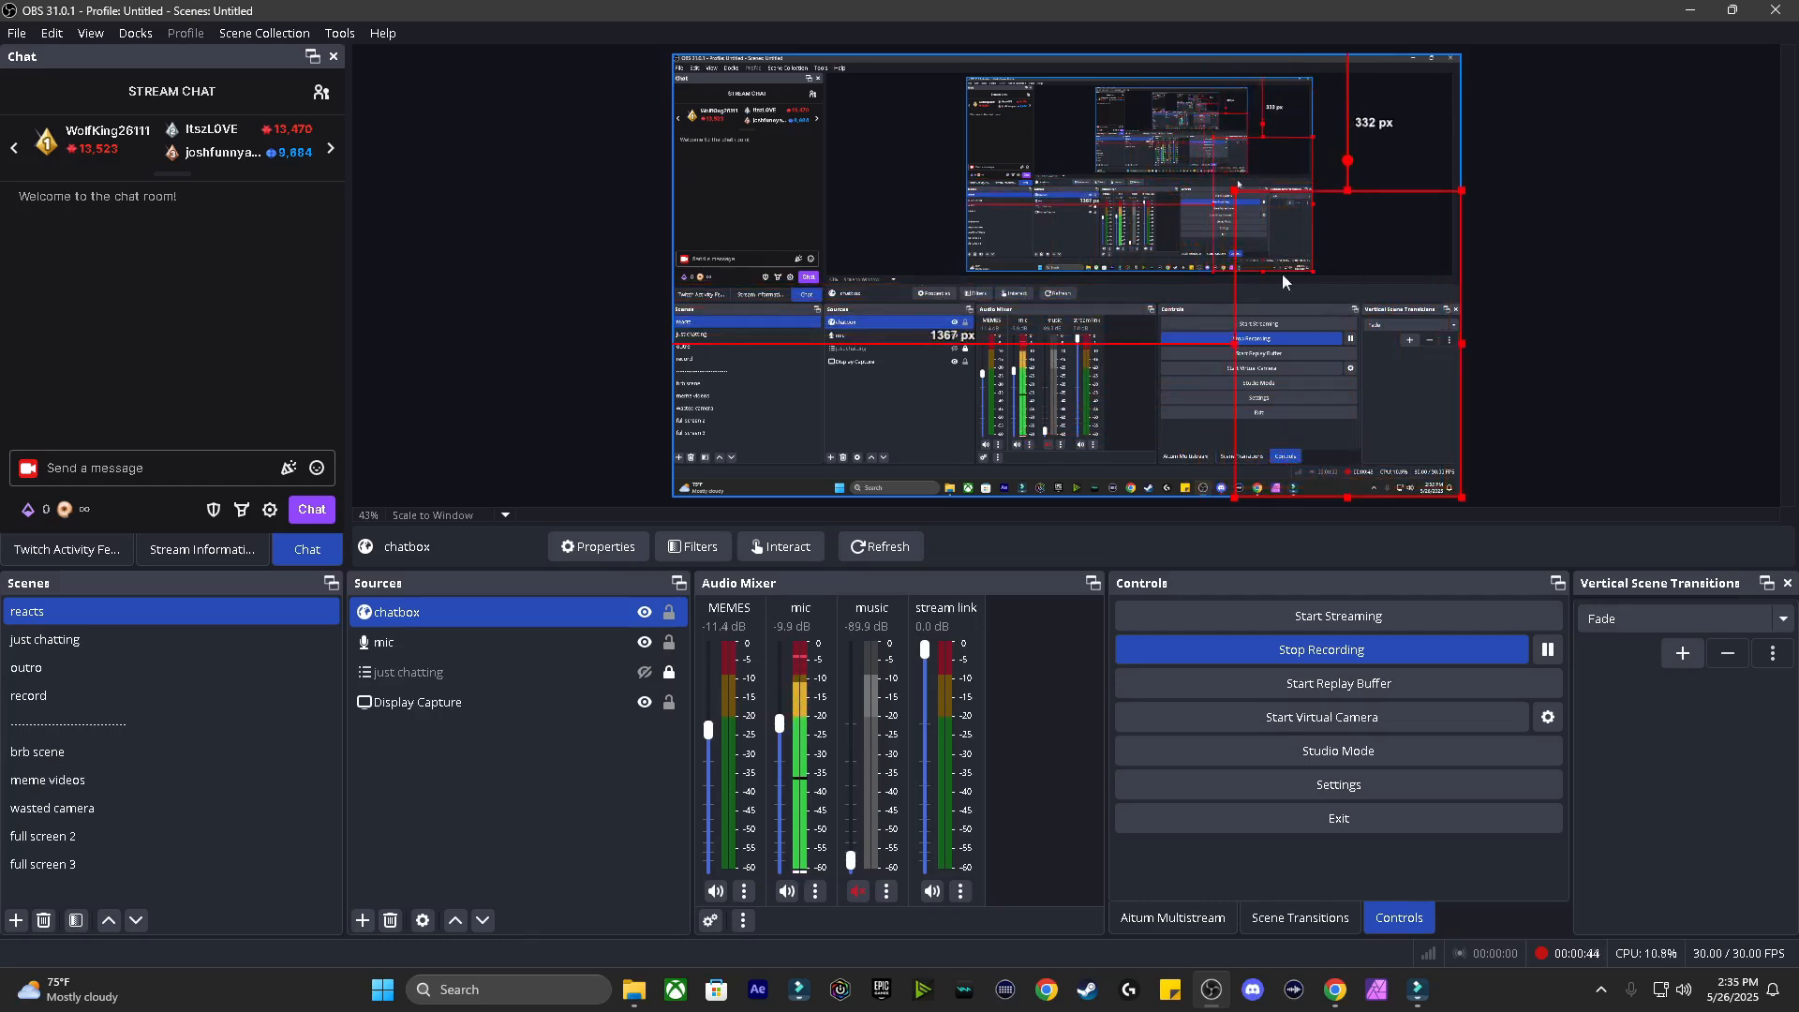
left_click(671, 618)
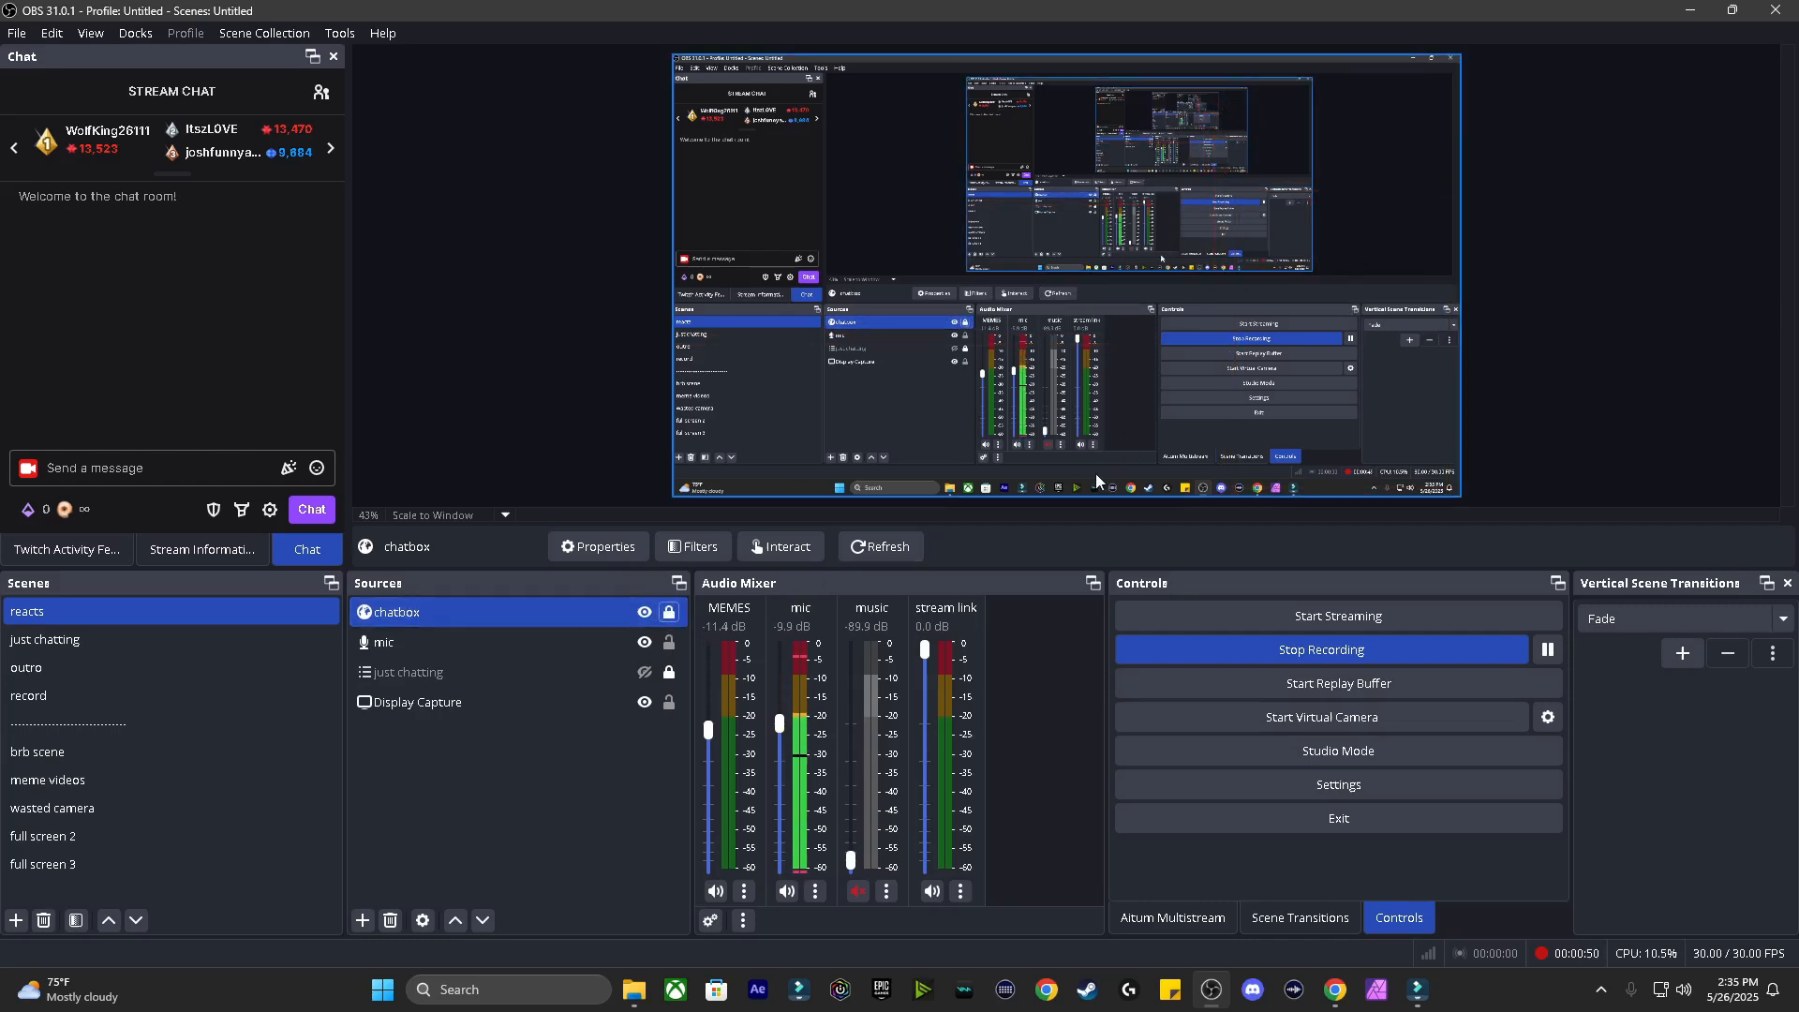